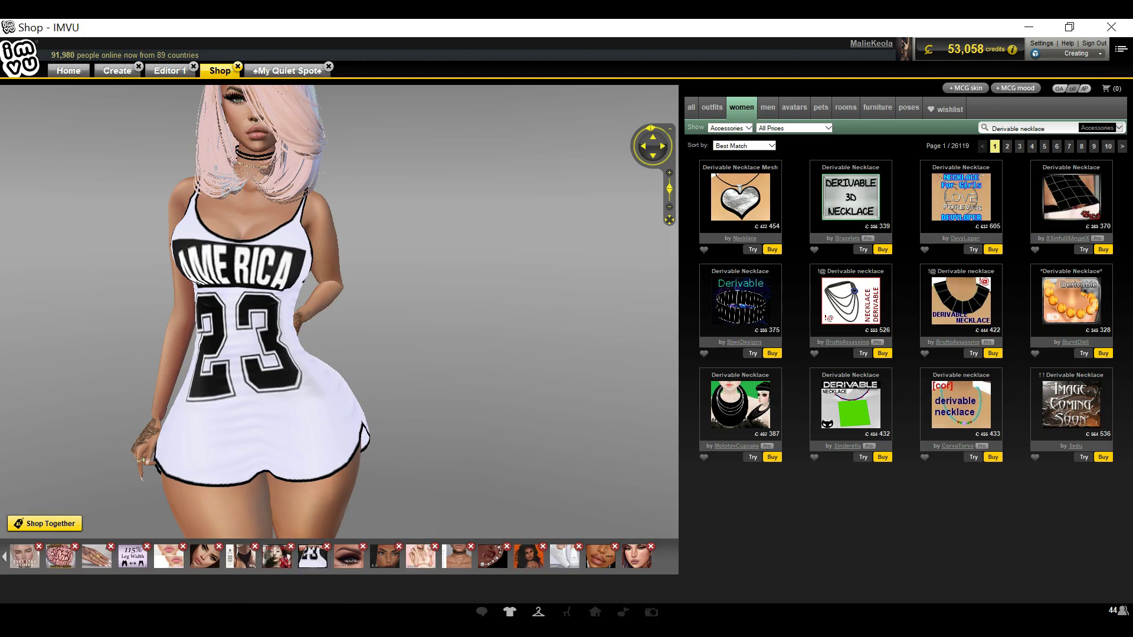
# Browse the derivable necklace results in the shop and go to the second page.
pyautogui.moveTo(288, 629)
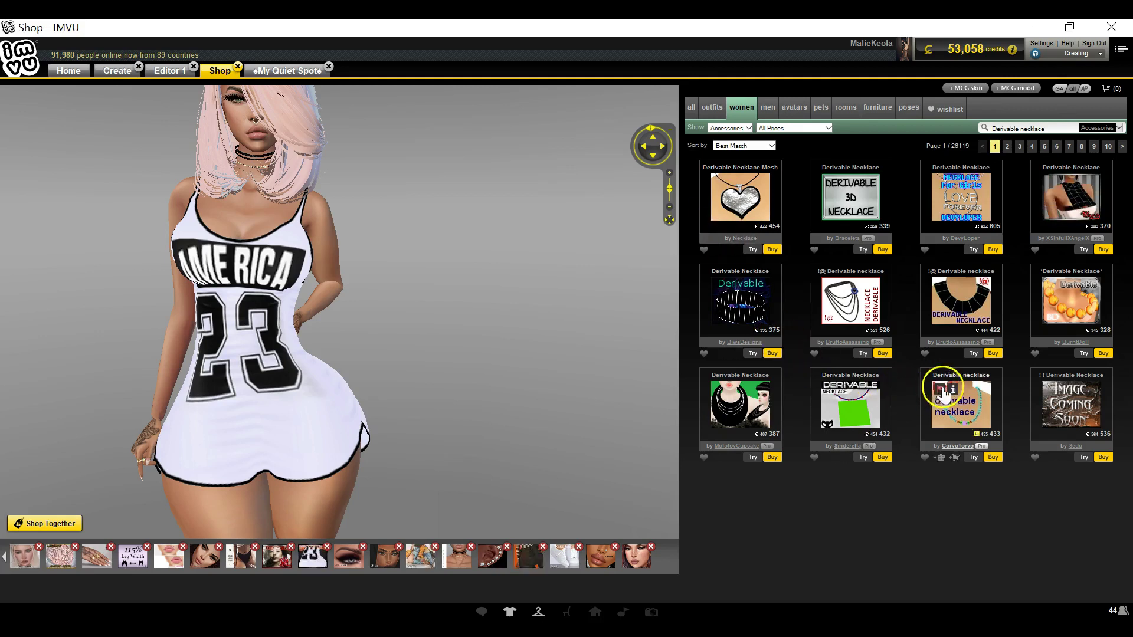
pyautogui.click(947, 322)
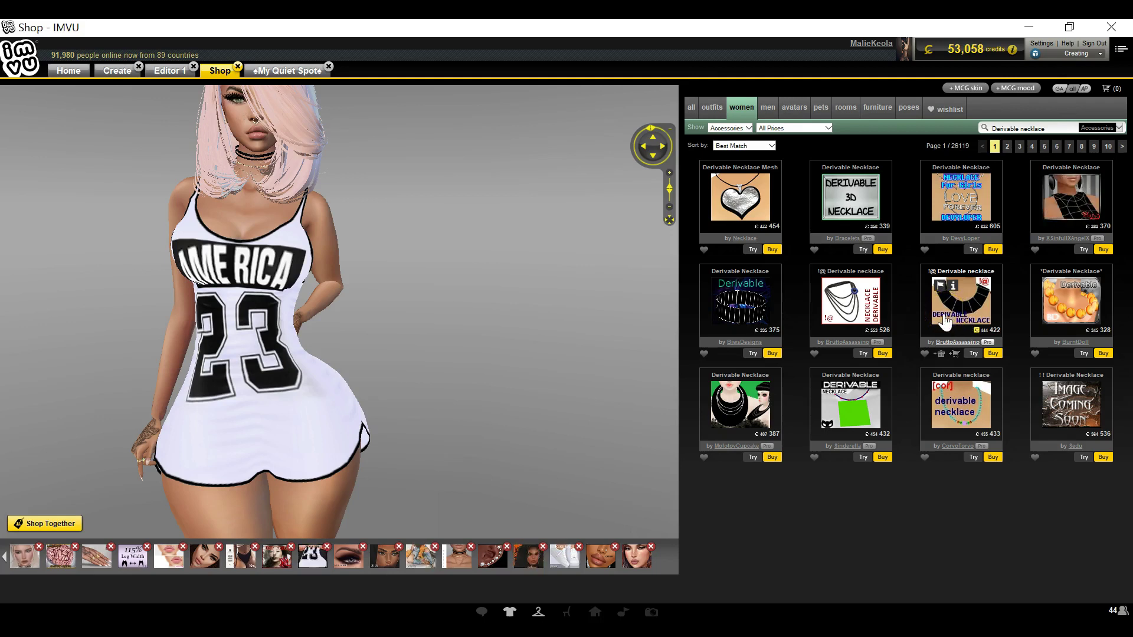
pyautogui.click(954, 322)
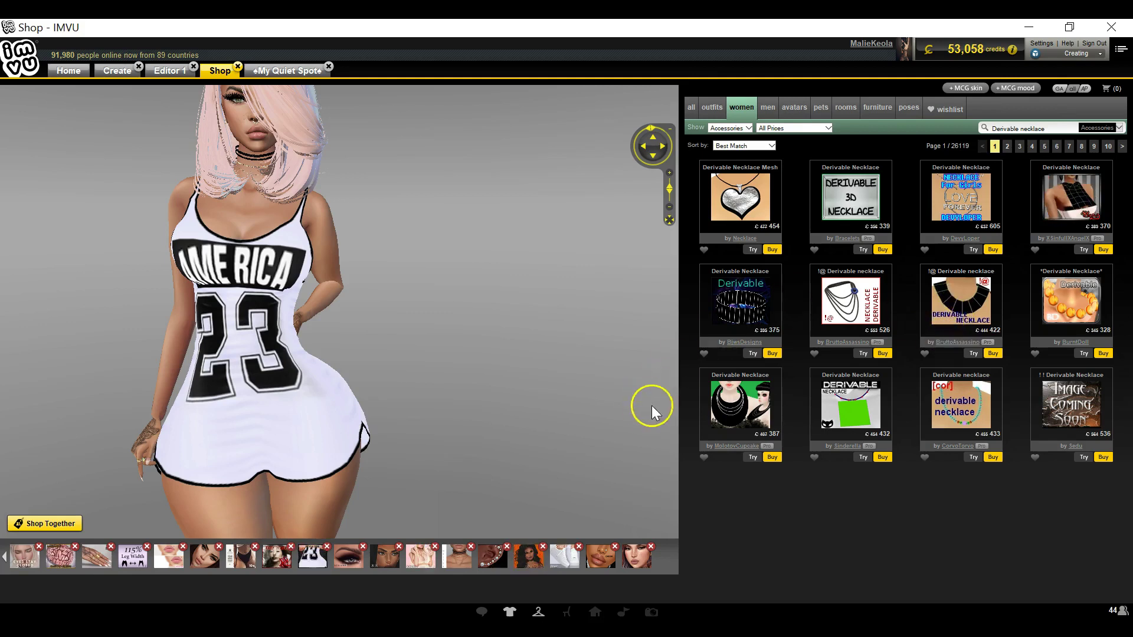
pyautogui.click(1121, 147)
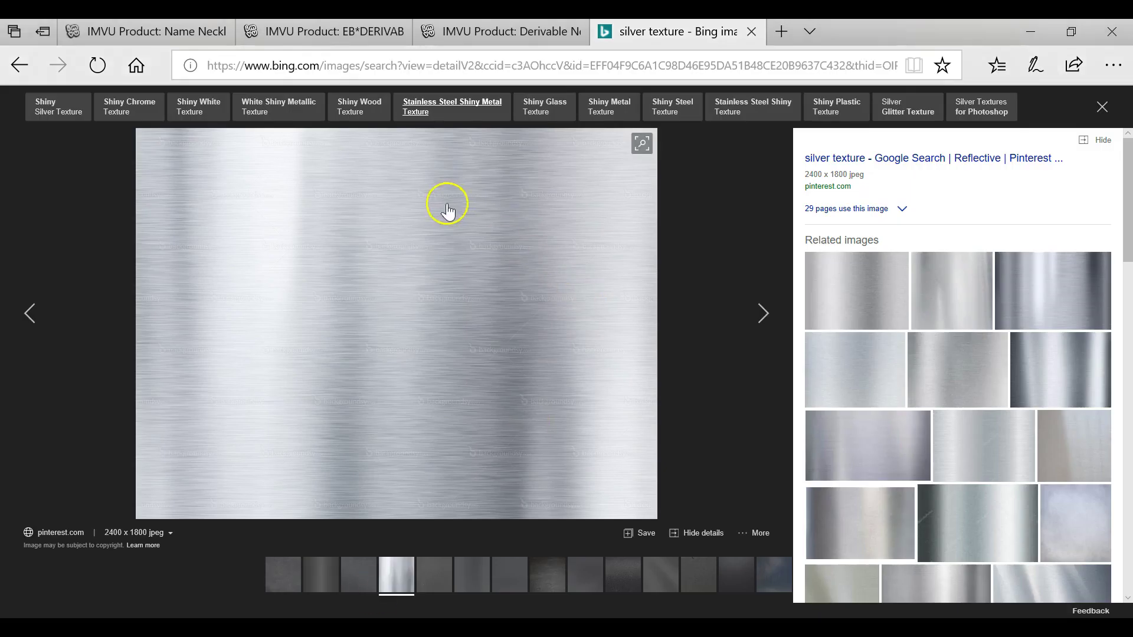
# In the web browser, close the two extra derivable necklace pages and view the Name Necklace product page and the silver texture image.
pyautogui.click(454, 46)
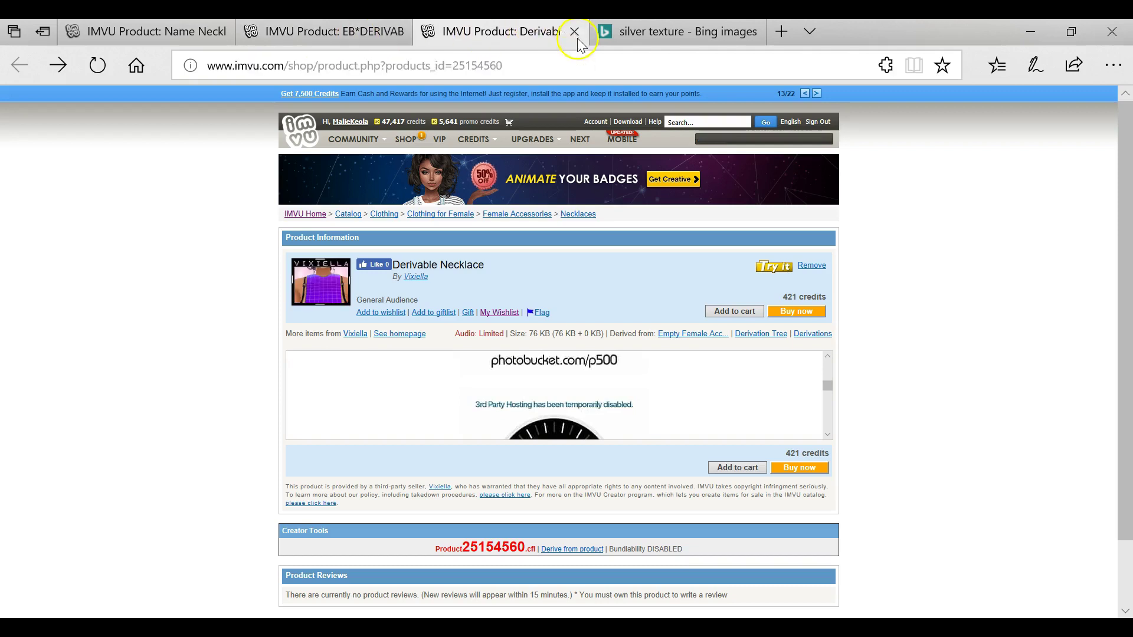
pyautogui.middleClick(429, 36)
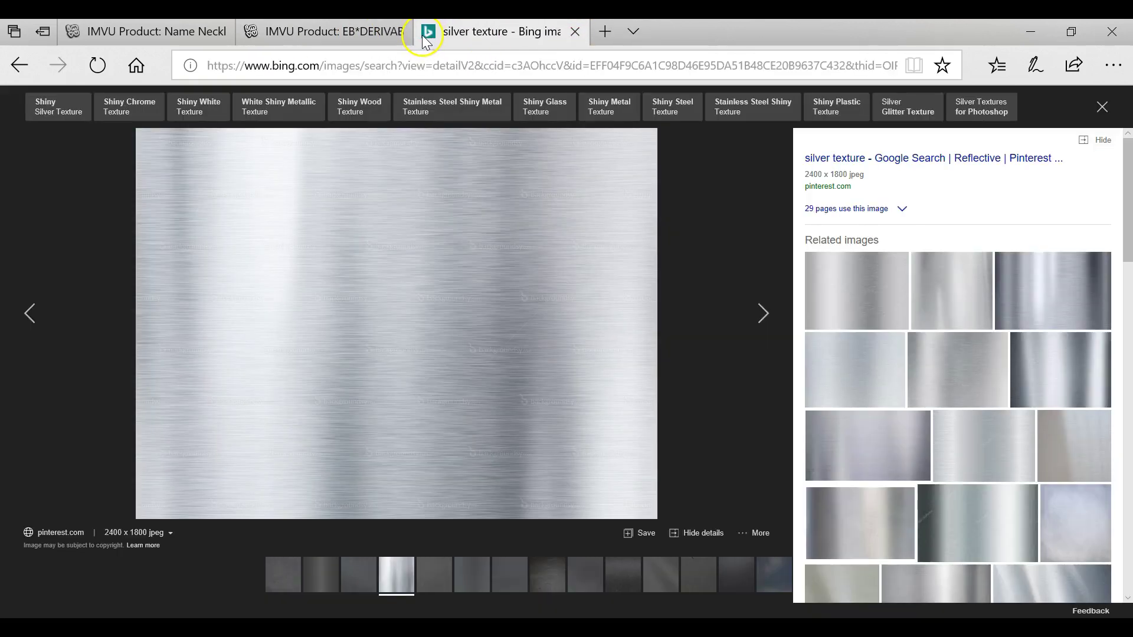
pyautogui.middleClick(283, 26)
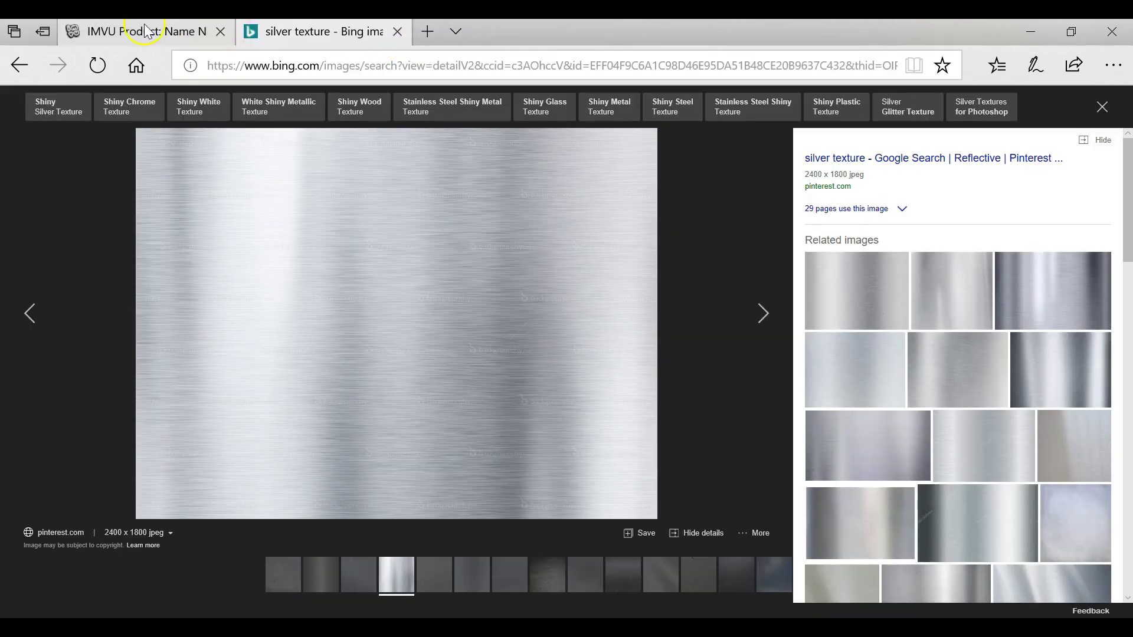
pyautogui.click(118, 32)
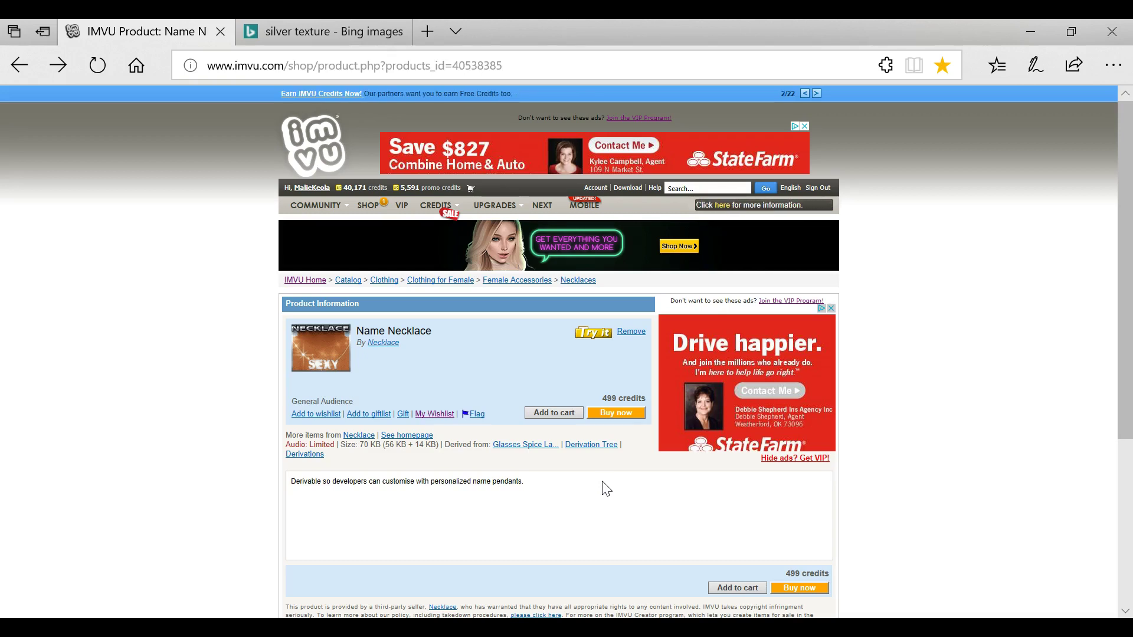
pyautogui.click(298, 31)
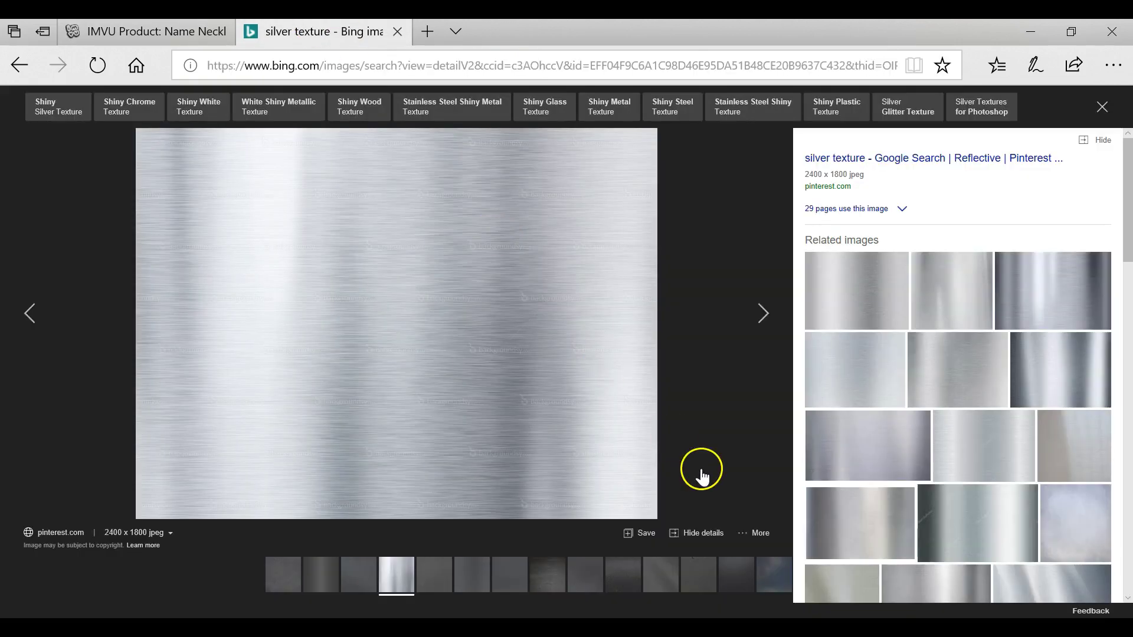
pyautogui.click(1025, 38)
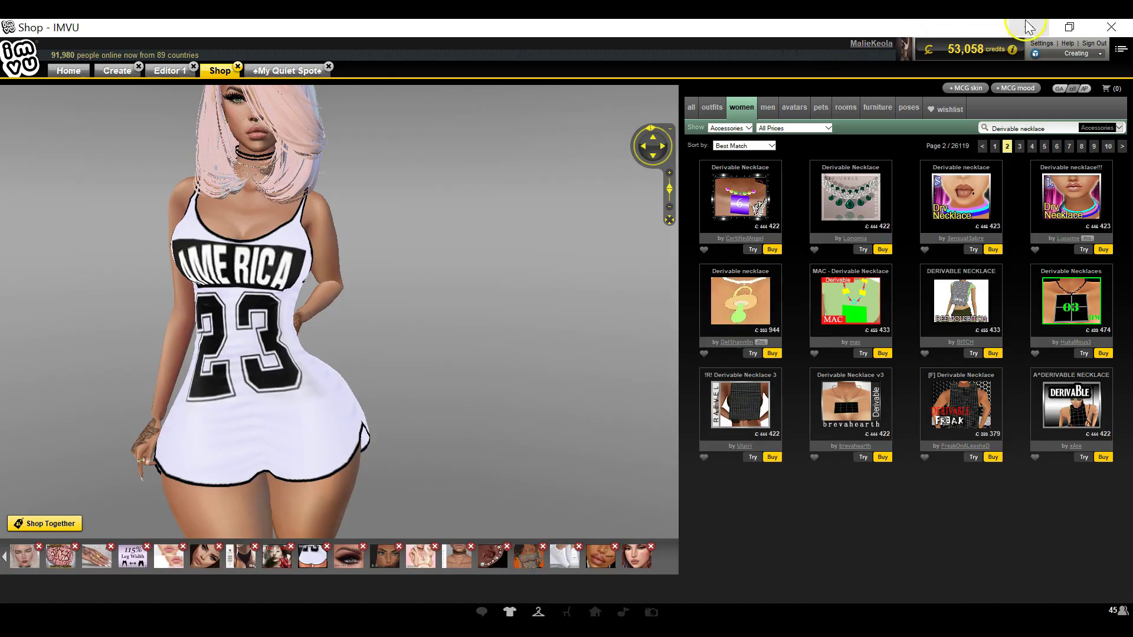
# Switch to GIMP, preview the silver texture.jpg pattern and close the untitled 512x256 image, discarding its changes.
pyautogui.click(1027, 27)
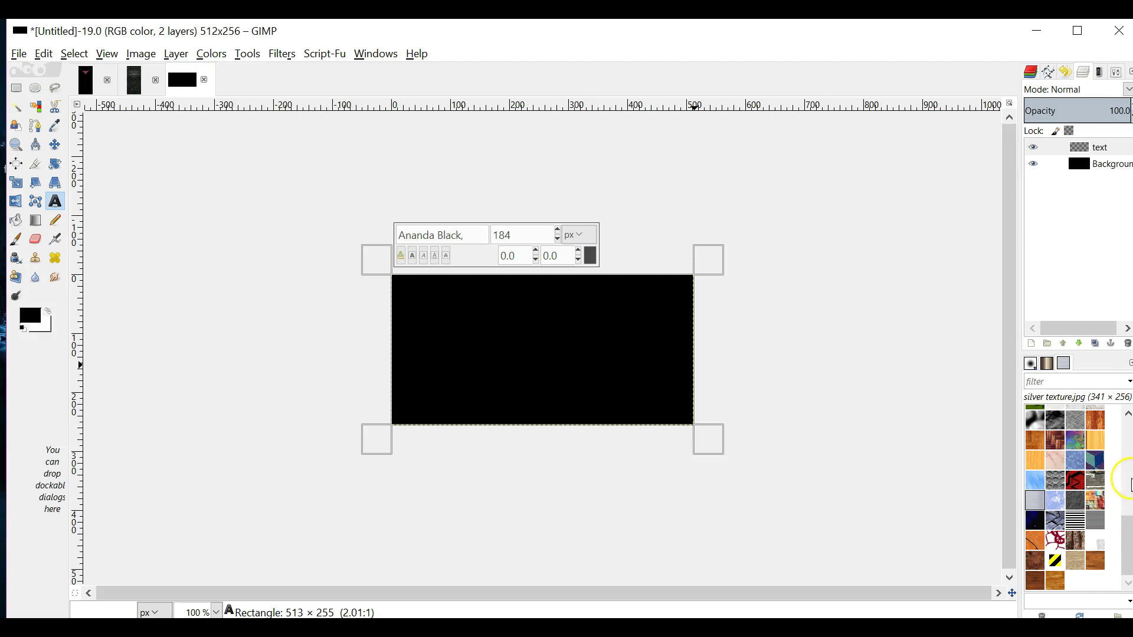
pyautogui.click(1035, 502)
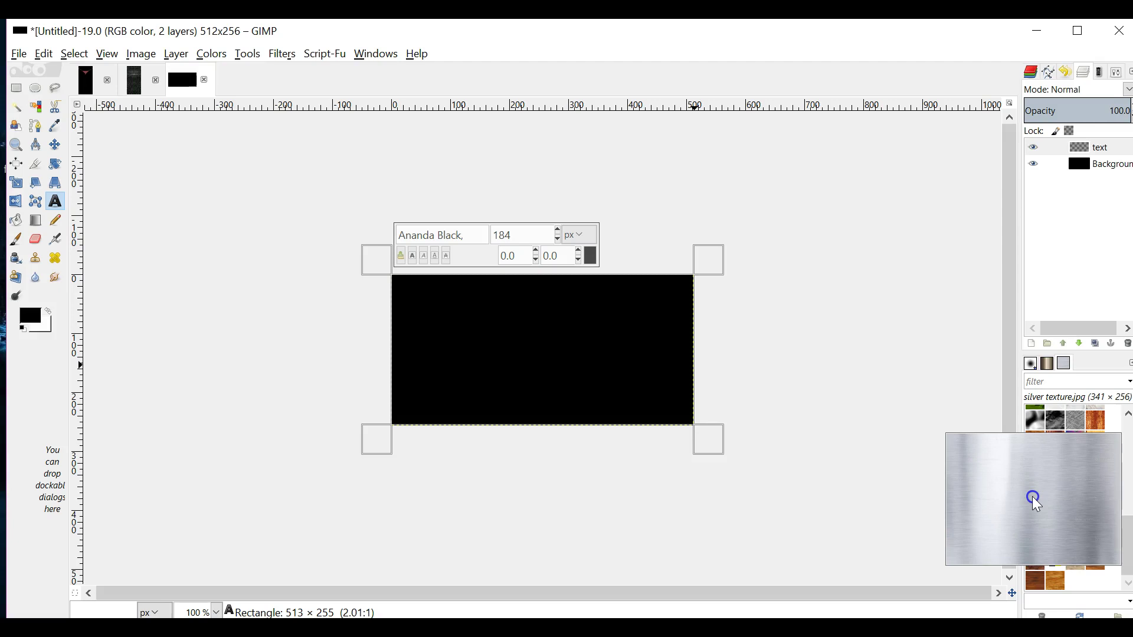
pyautogui.click(204, 80)
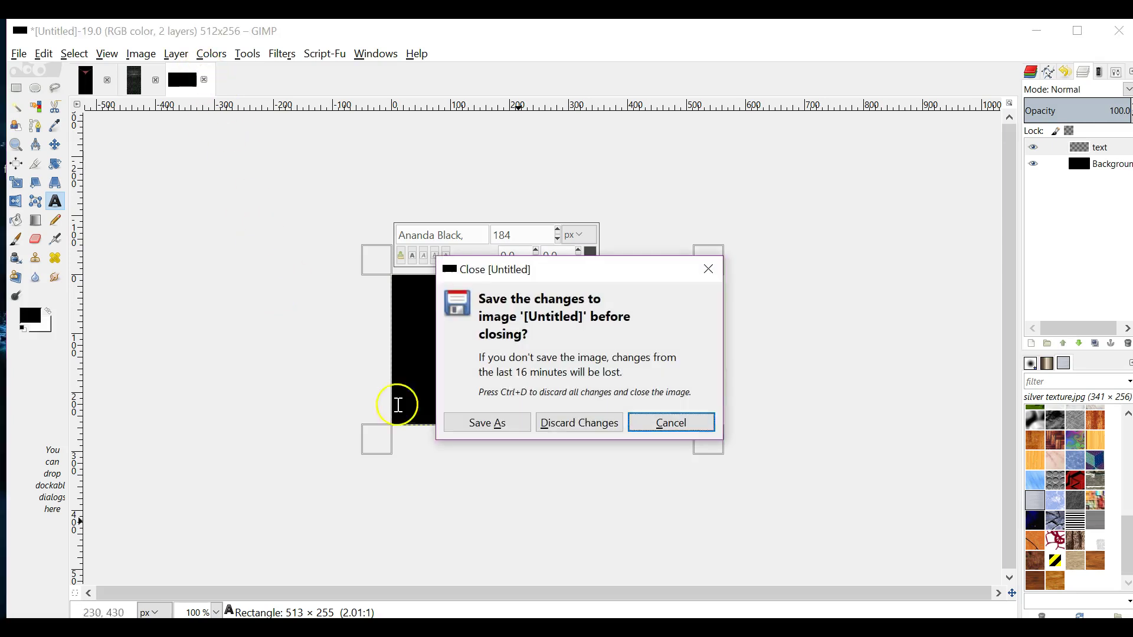
pyautogui.click(565, 433)
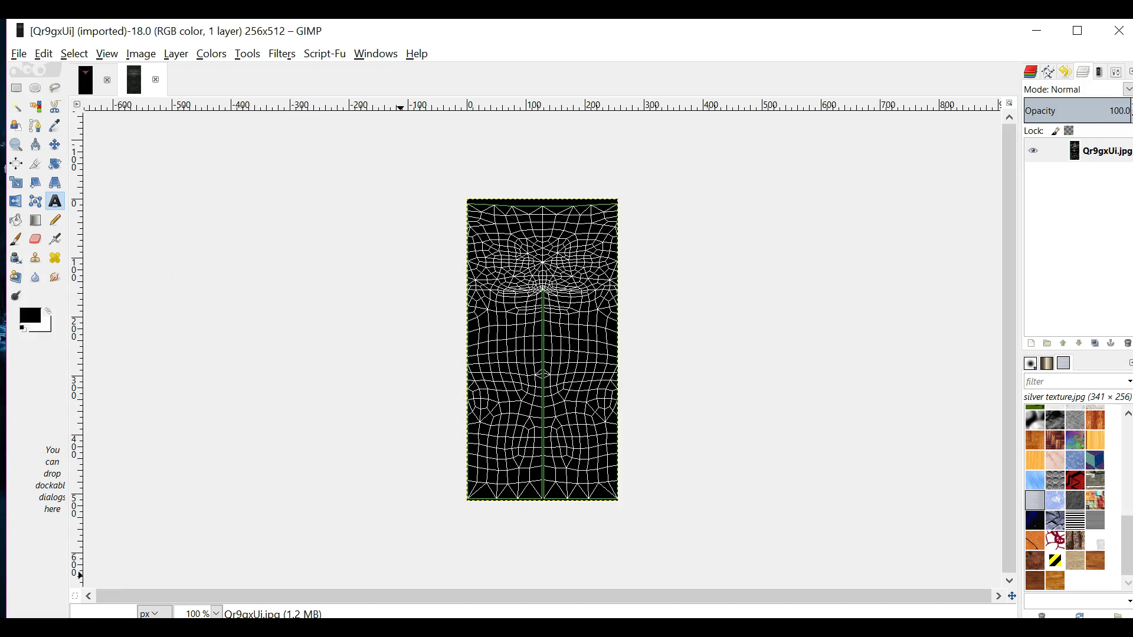
# Switch to IMVU's Editor 1 and examine the name necklace on the avatar and its mesh materials.
pyautogui.click(354, 608)
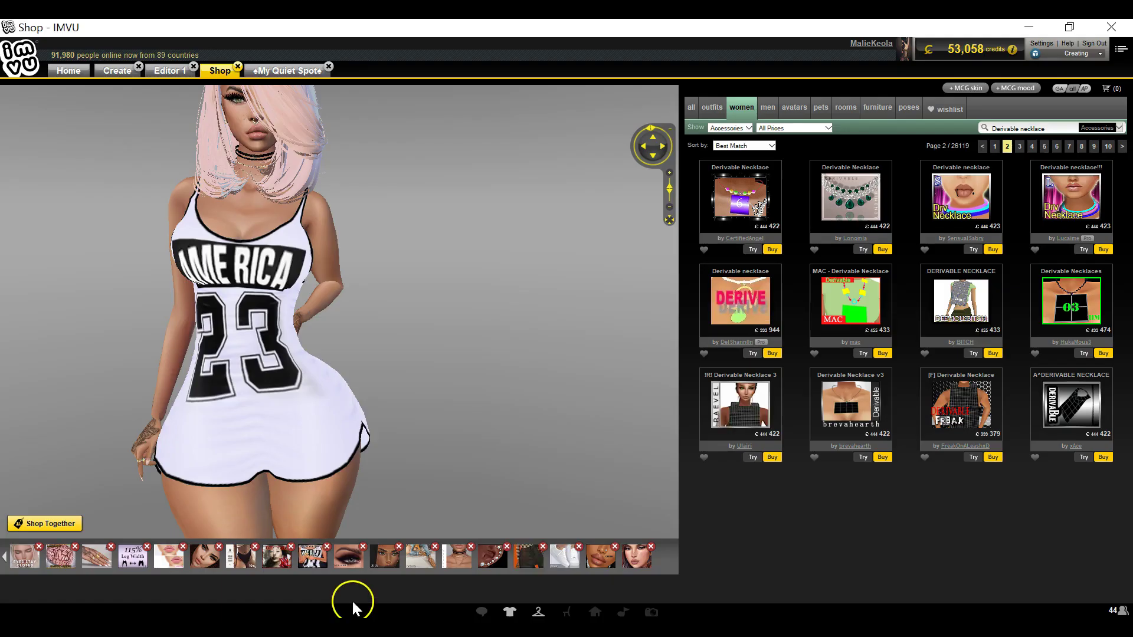
pyautogui.click(160, 71)
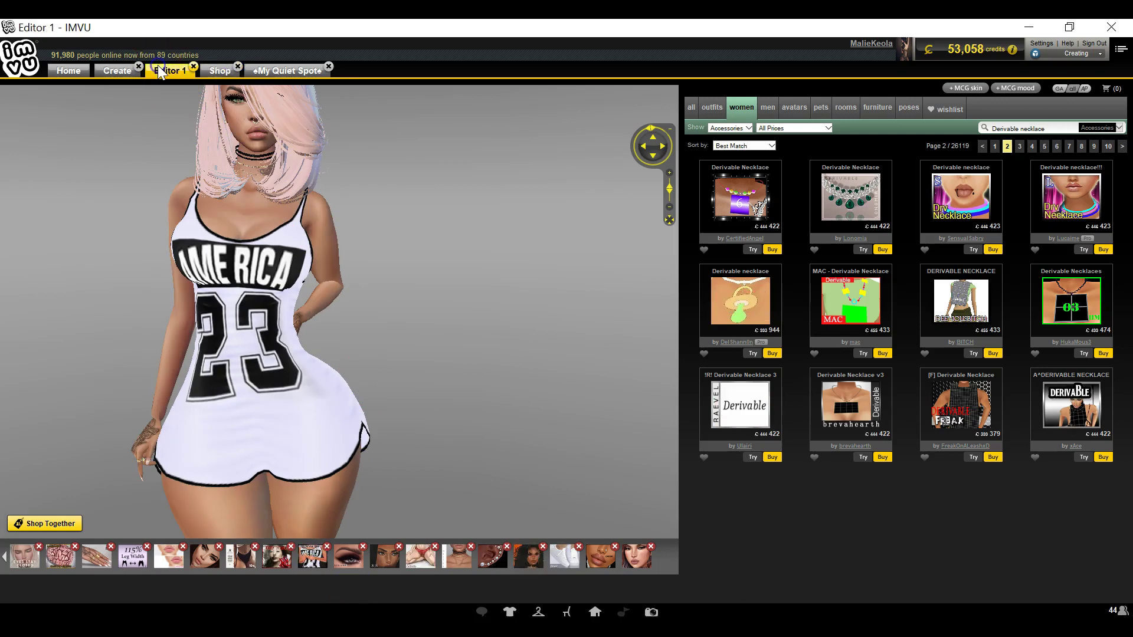
pyautogui.click(433, 460)
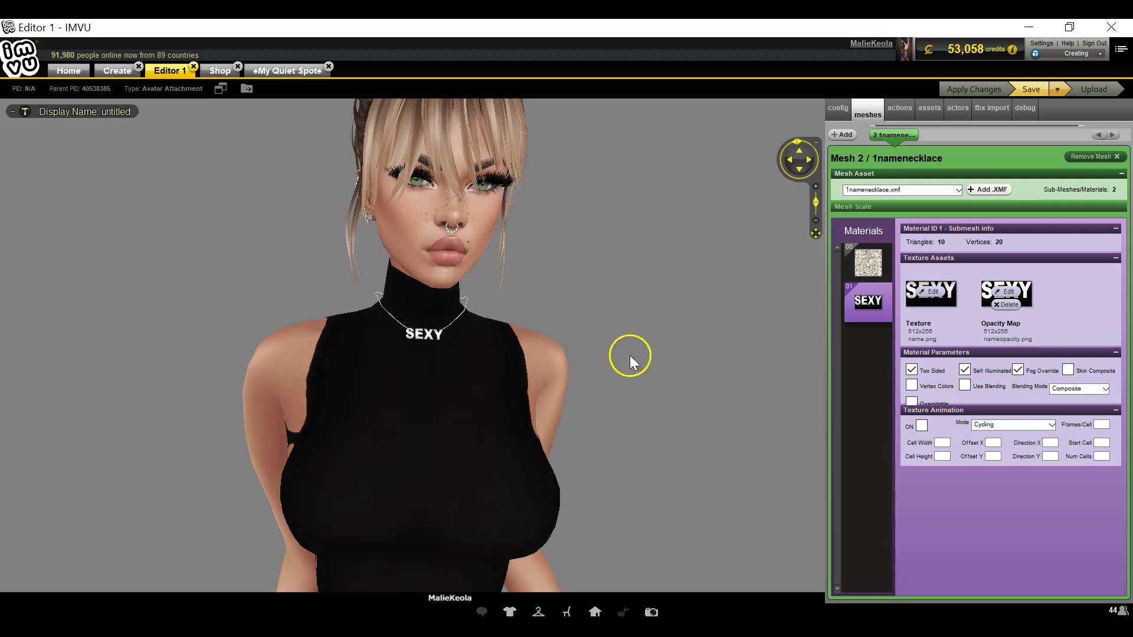
pyautogui.scroll(-5, 634, 424)
pyautogui.scroll(5, 628, 395)
pyautogui.moveTo(648, 386); pyautogui.dragTo(654, 396)
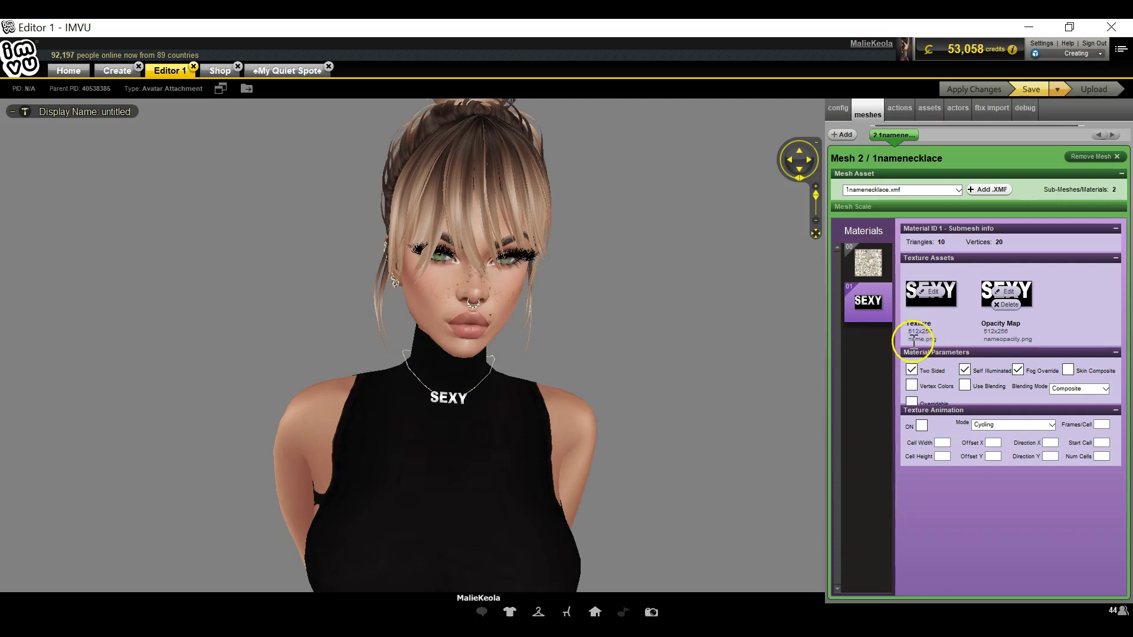
# Switch to GIMP and create a new image 512 px wide and 256 px high, filled with transparency.
pyautogui.click(1028, 27)
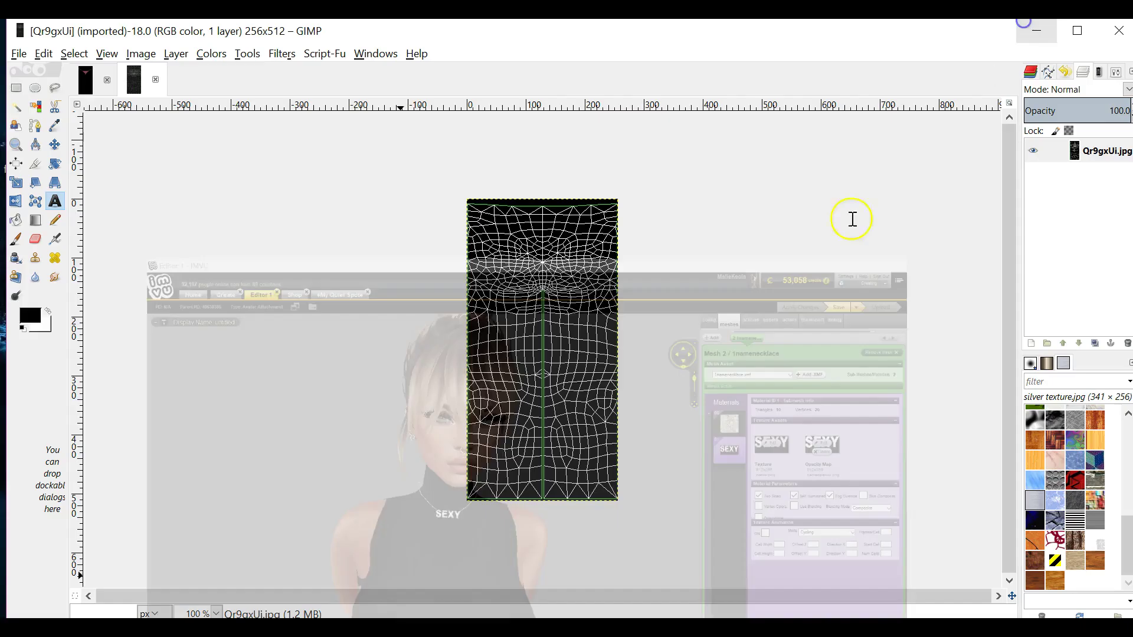
pyautogui.click(24, 57)
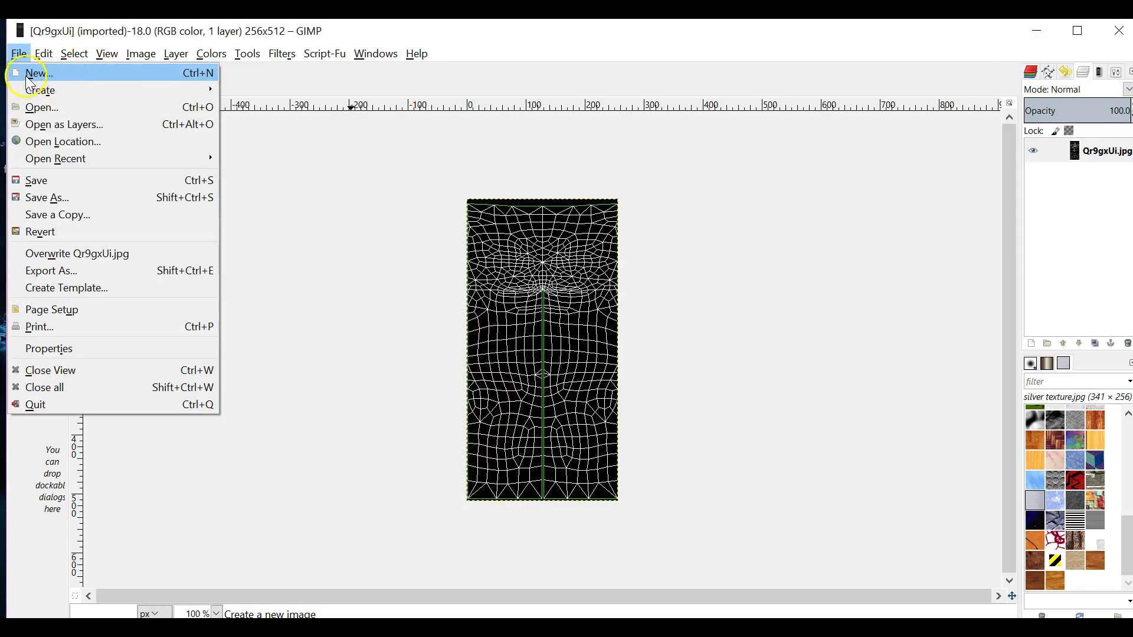
pyautogui.click(22, 73)
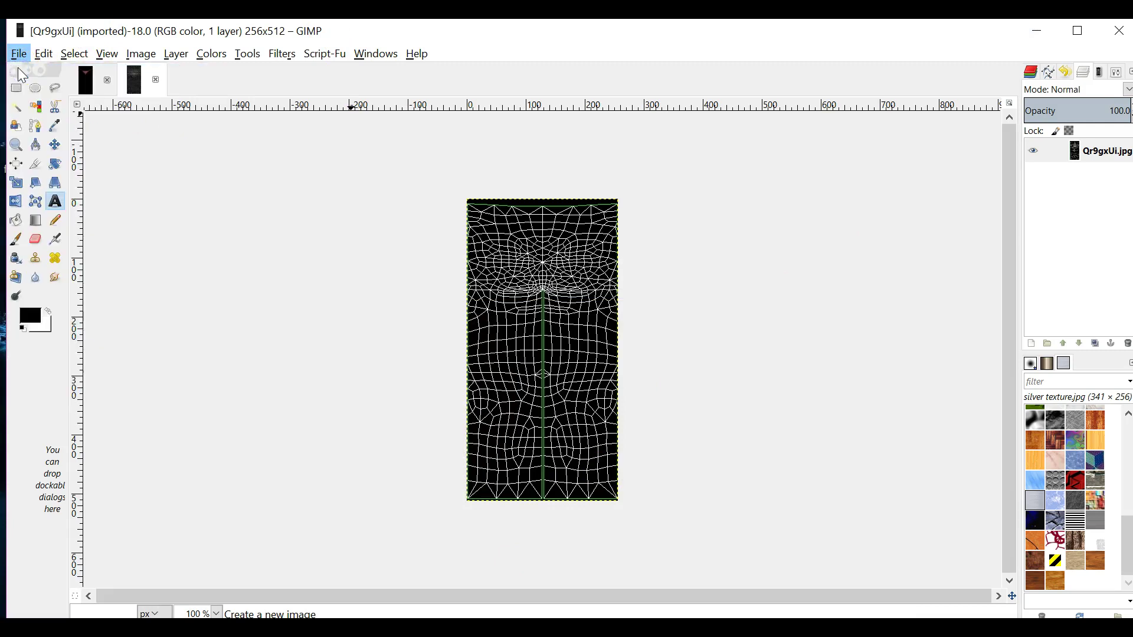
pyautogui.click(87, 105)
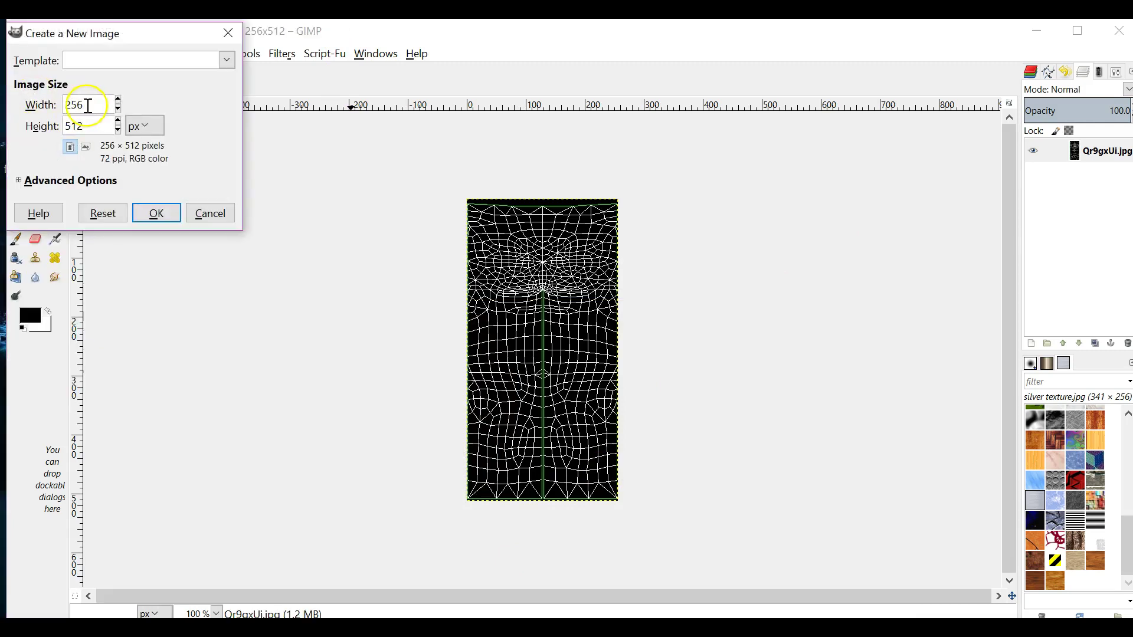
pyautogui.moveTo(78, 105); pyautogui.dragTo(24, 104)
pyautogui.press('Tab')
pyautogui.write('256')
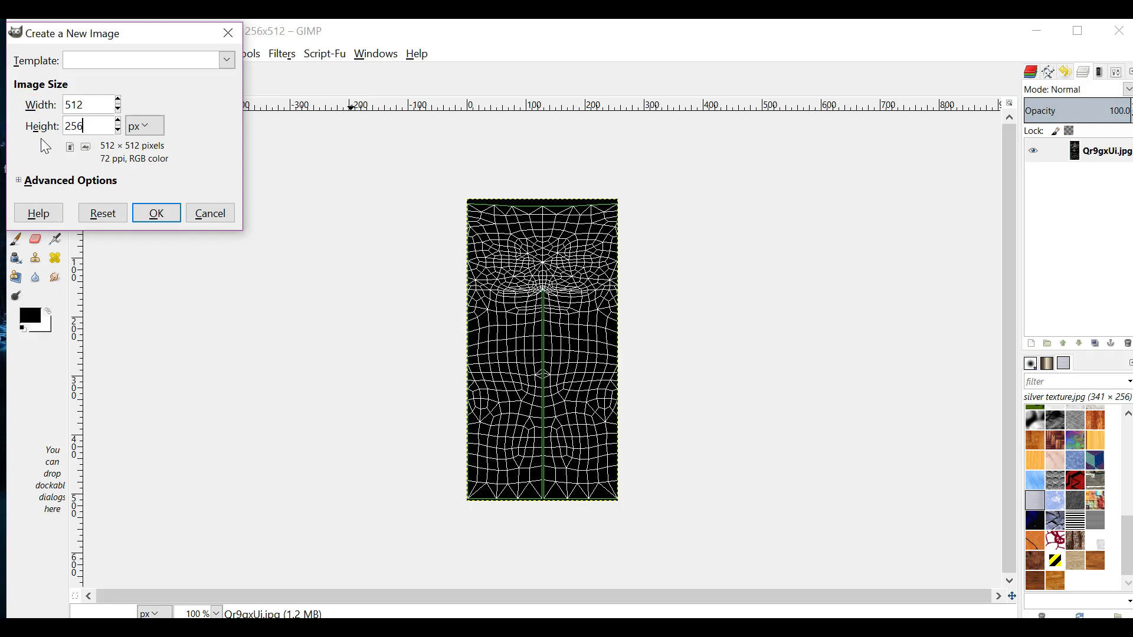
pyautogui.click(59, 180)
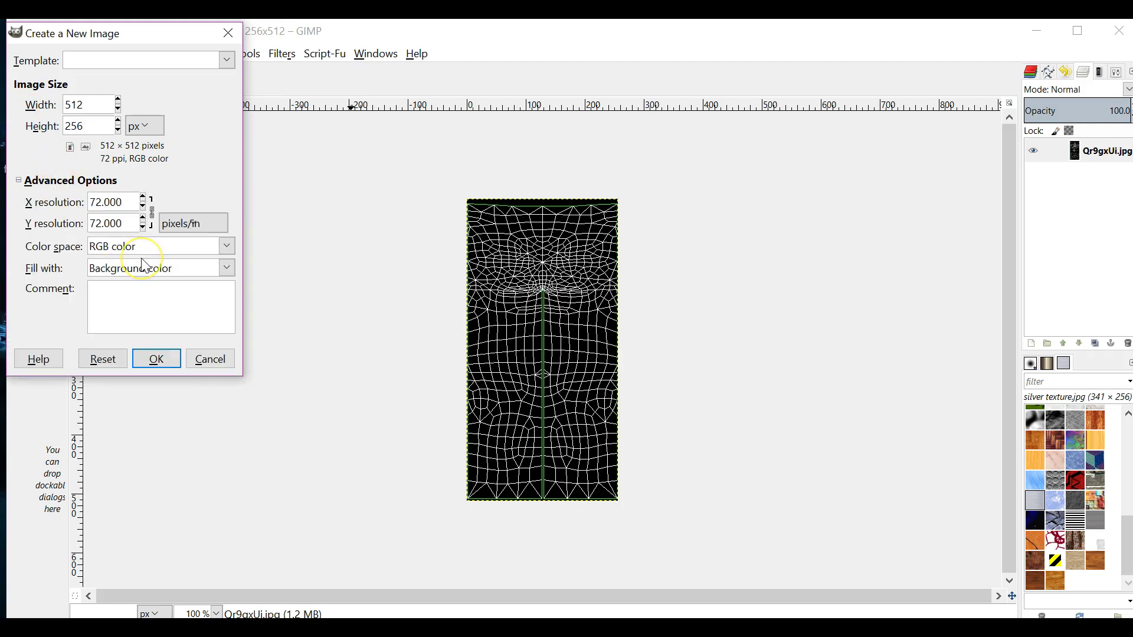
pyautogui.click(227, 267)
pyautogui.click(165, 347)
pyautogui.click(158, 357)
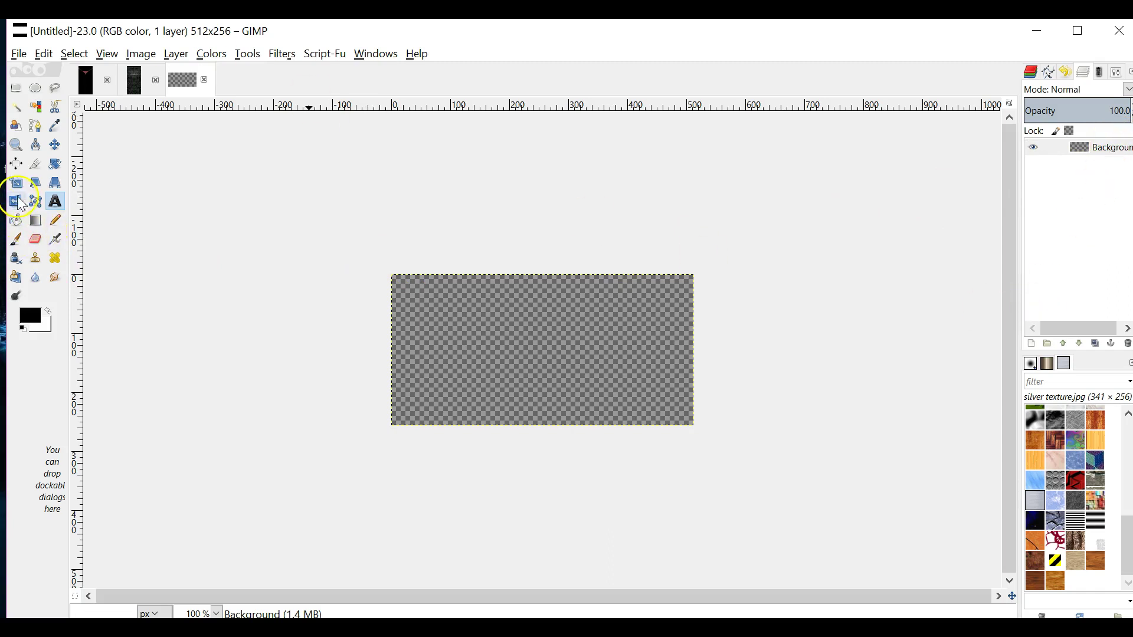
# Fill the background layer with black and add a transparent 512x256 layer named "text".
pyautogui.click(17, 225)
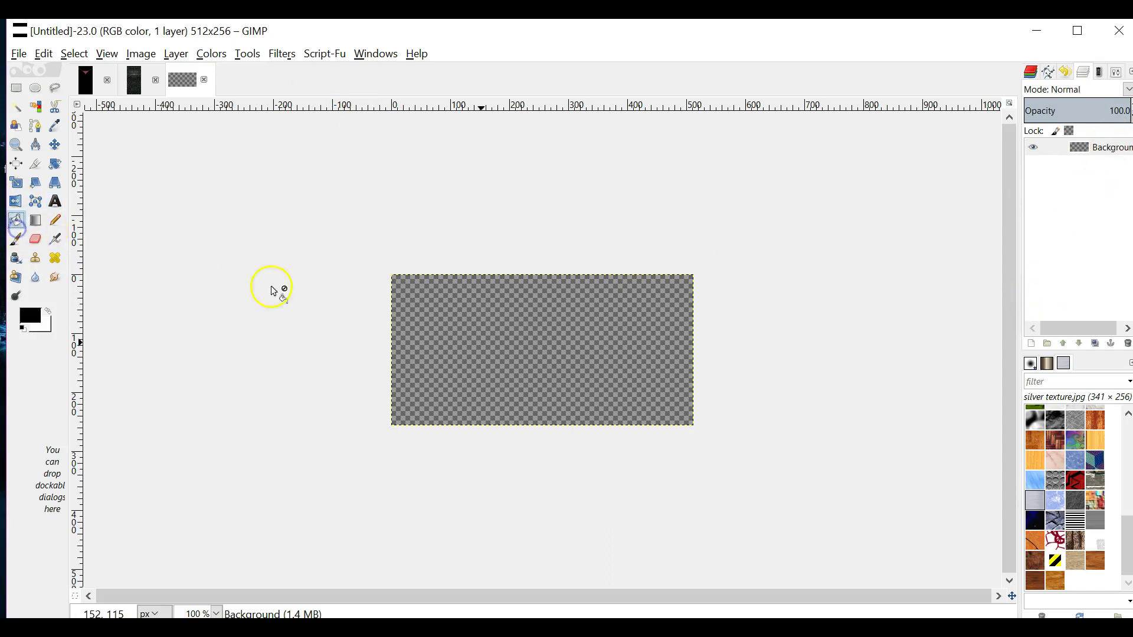
pyautogui.click(567, 373)
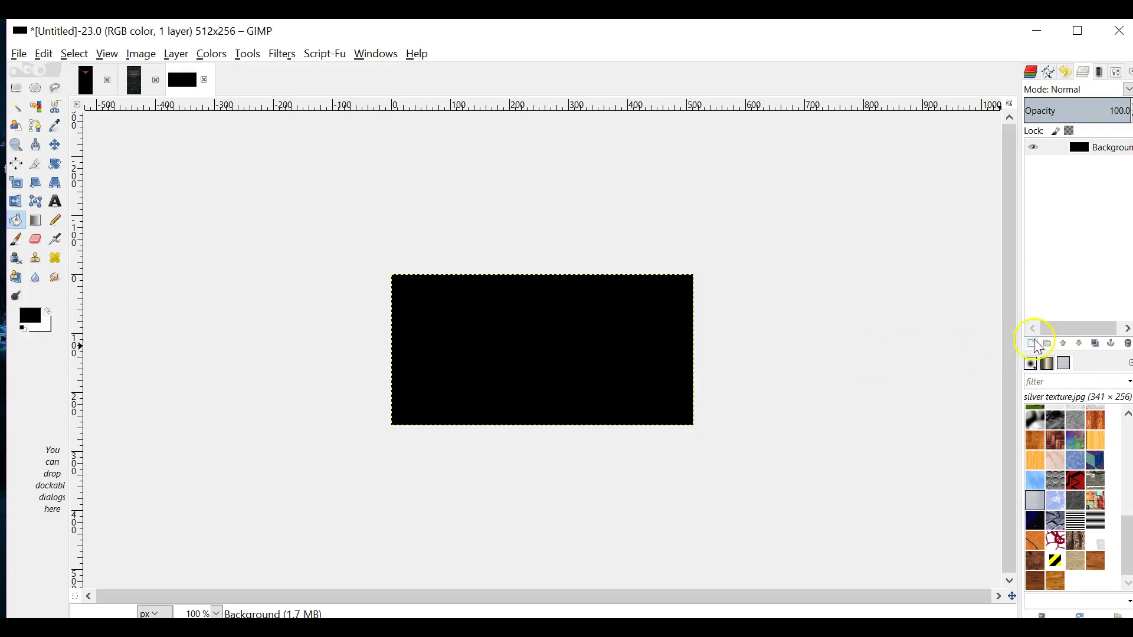
pyautogui.click(1053, 340)
pyautogui.click(1031, 343)
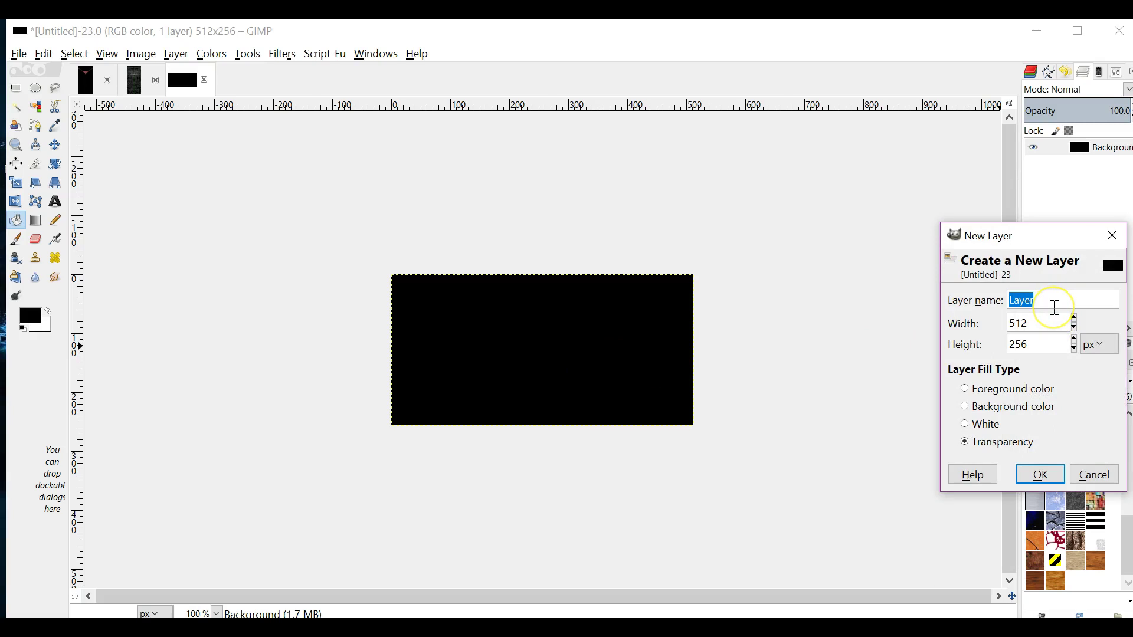
pyautogui.write('text')
pyautogui.press('Return')
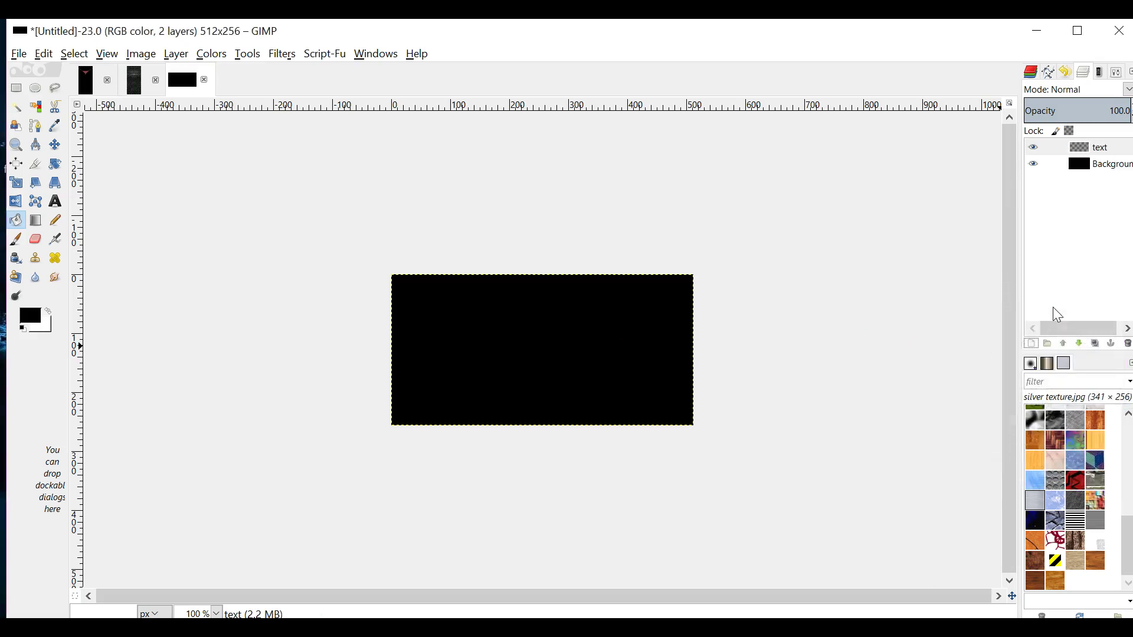
# Make white the foreground color, draw a text box of about 514 × 257 px over the canvas, and show the Text tool's options.
pyautogui.click(48, 311)
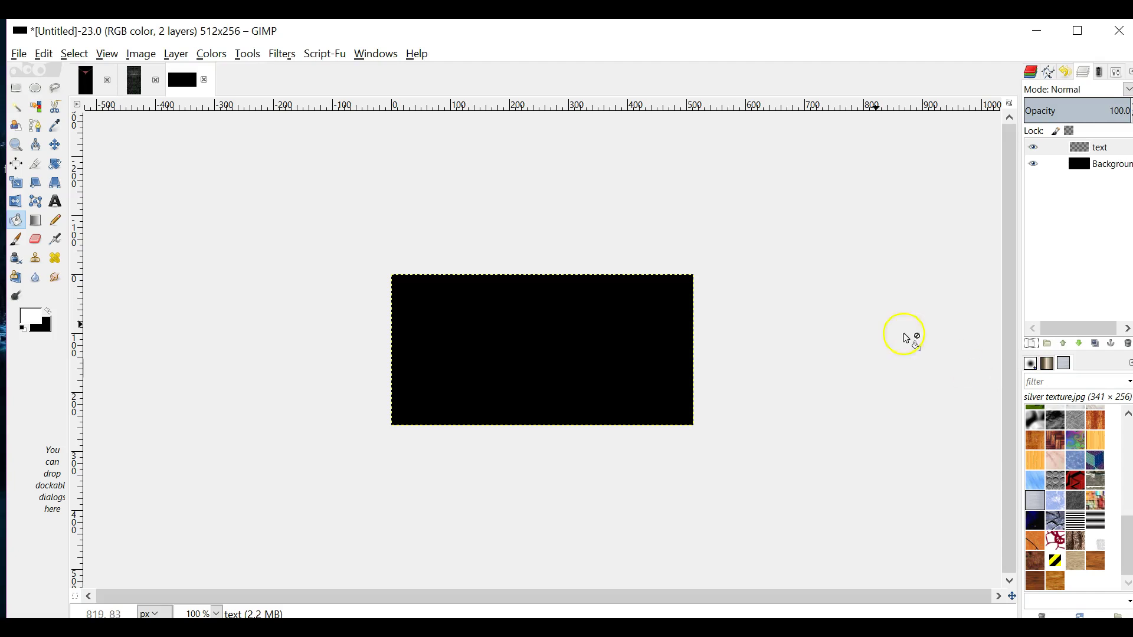
pyautogui.click(56, 203)
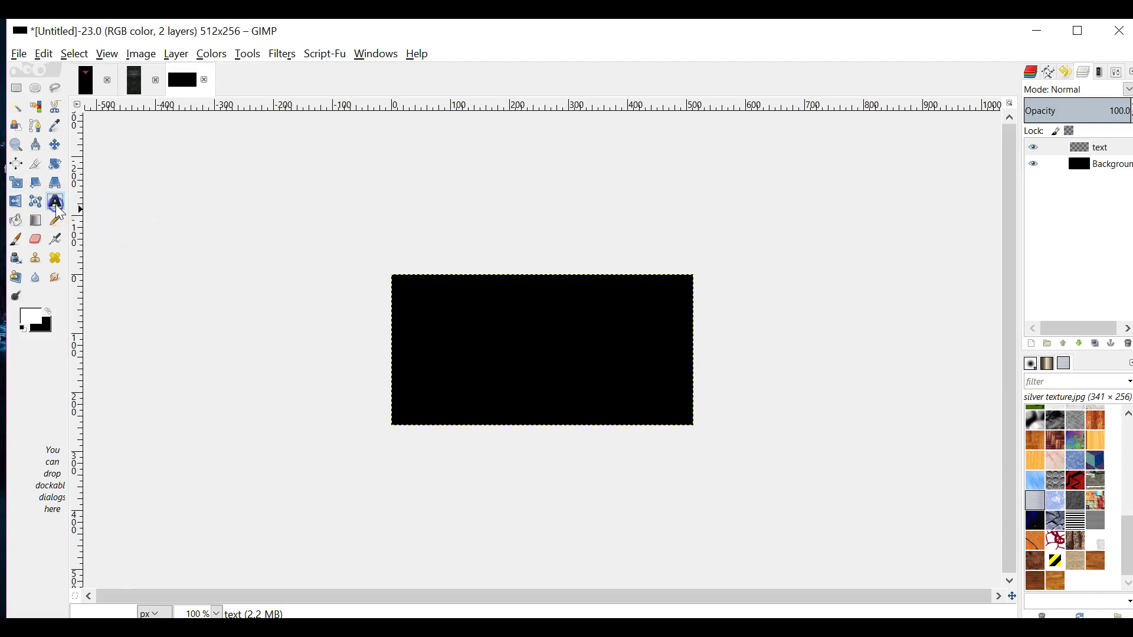
pyautogui.moveTo(387, 273); pyautogui.dragTo(696, 425)
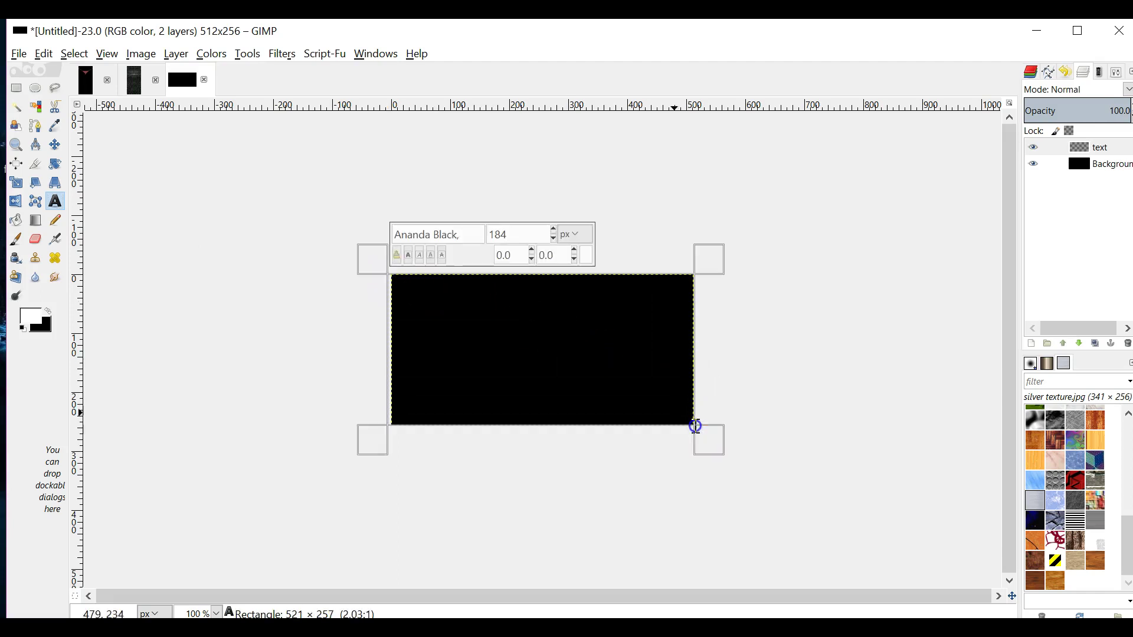
pyautogui.moveTo(378, 259); pyautogui.dragTo(382, 258)
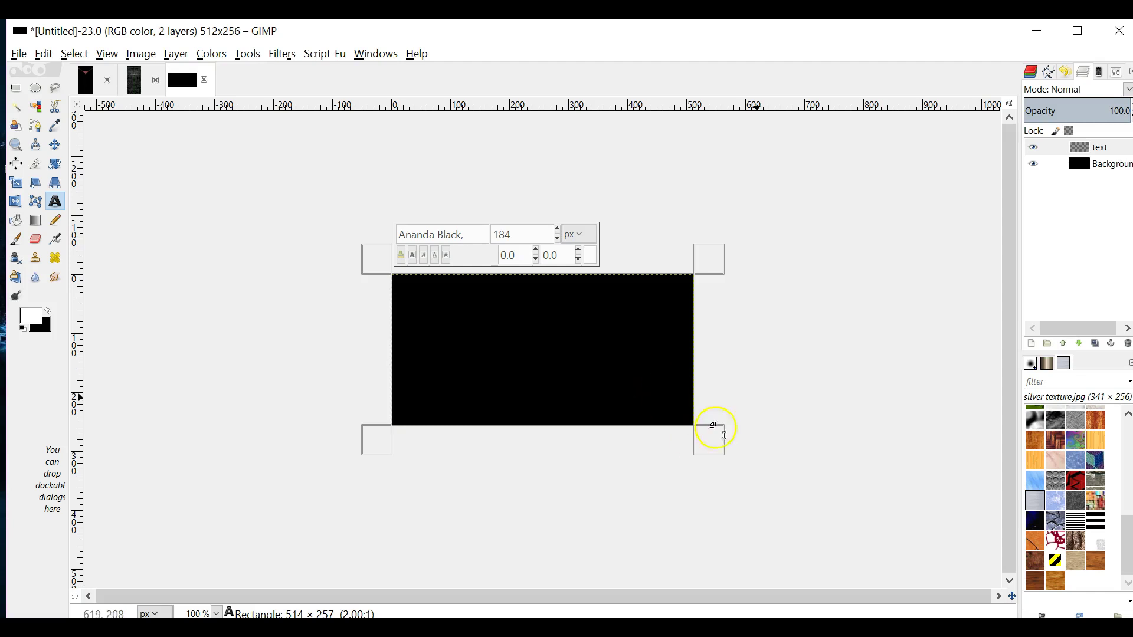
pyautogui.click(1116, 74)
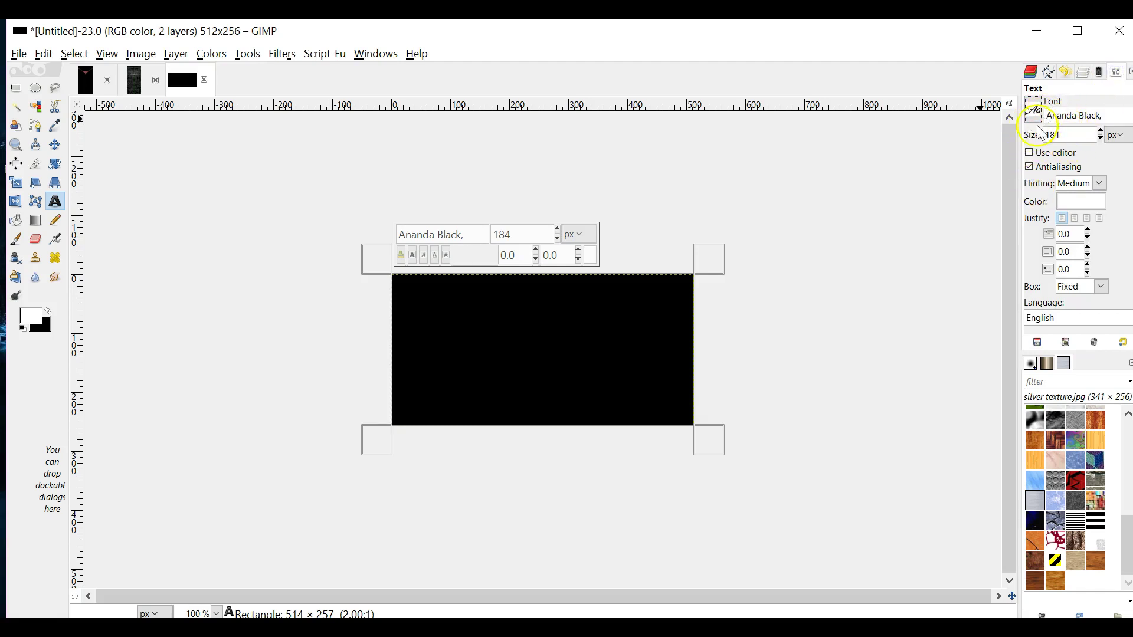
pyautogui.click(647, 347)
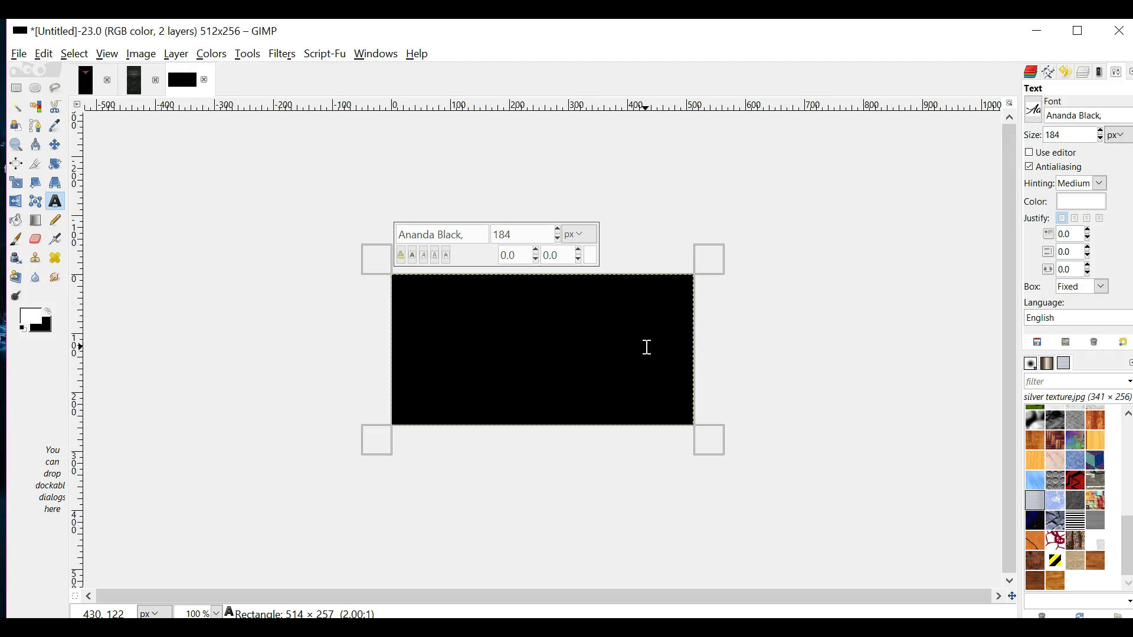
# Enter the necklace's first name in the text box and set its font to Bauhaus 93.
pyautogui.write('Malie')
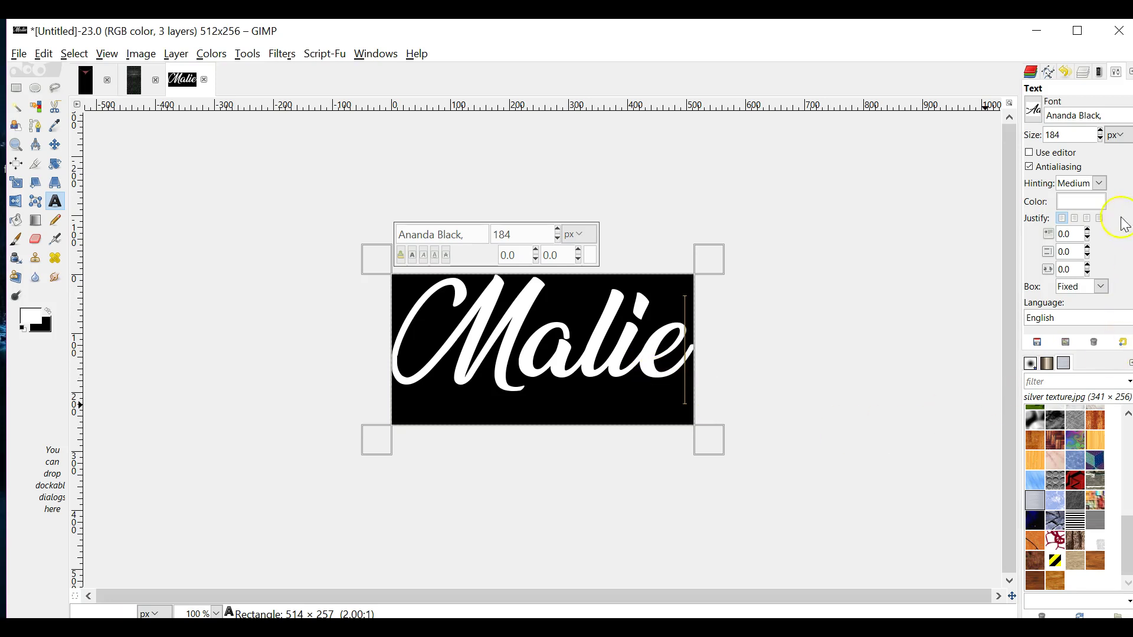
pyautogui.click(1033, 110)
pyautogui.click(1033, 114)
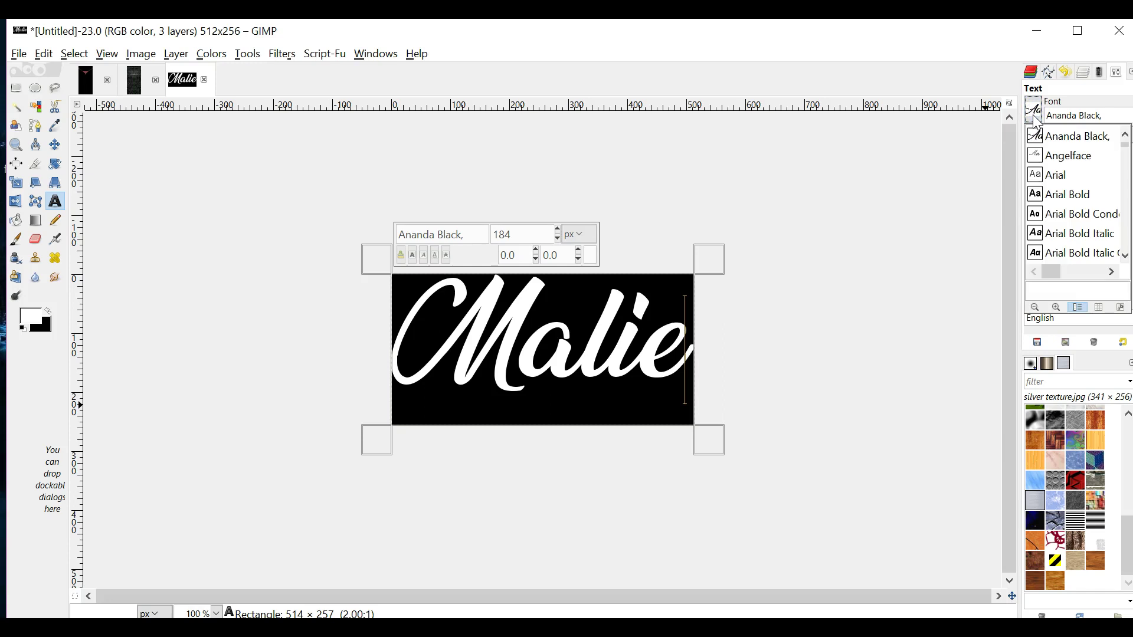
pyautogui.scroll(-3, 1054, 186)
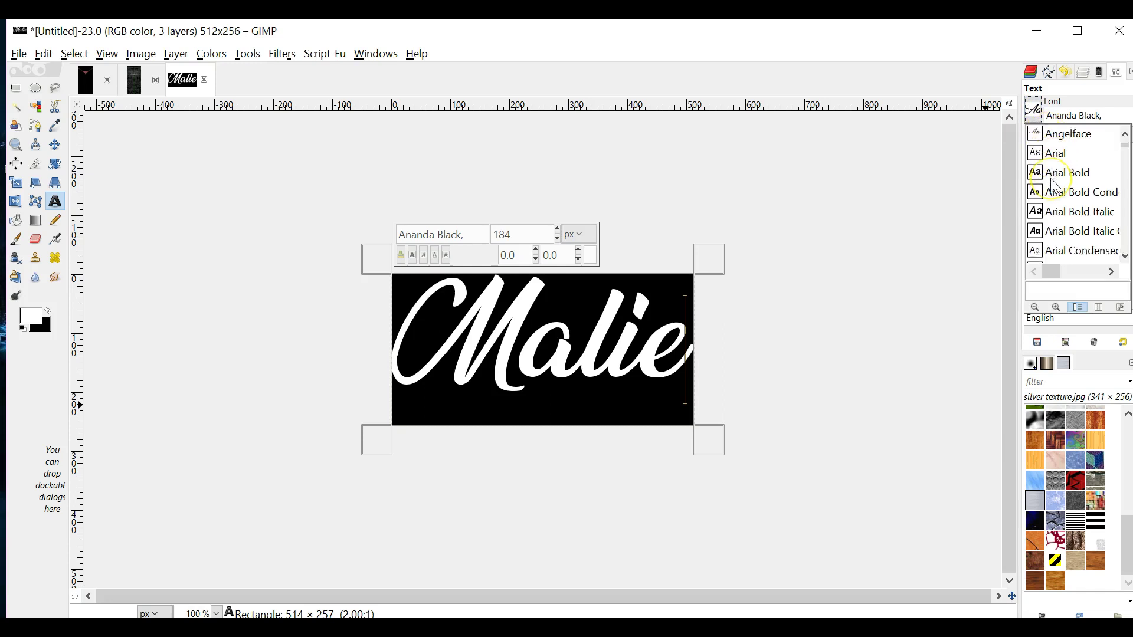
pyautogui.scroll(-6, 1054, 186)
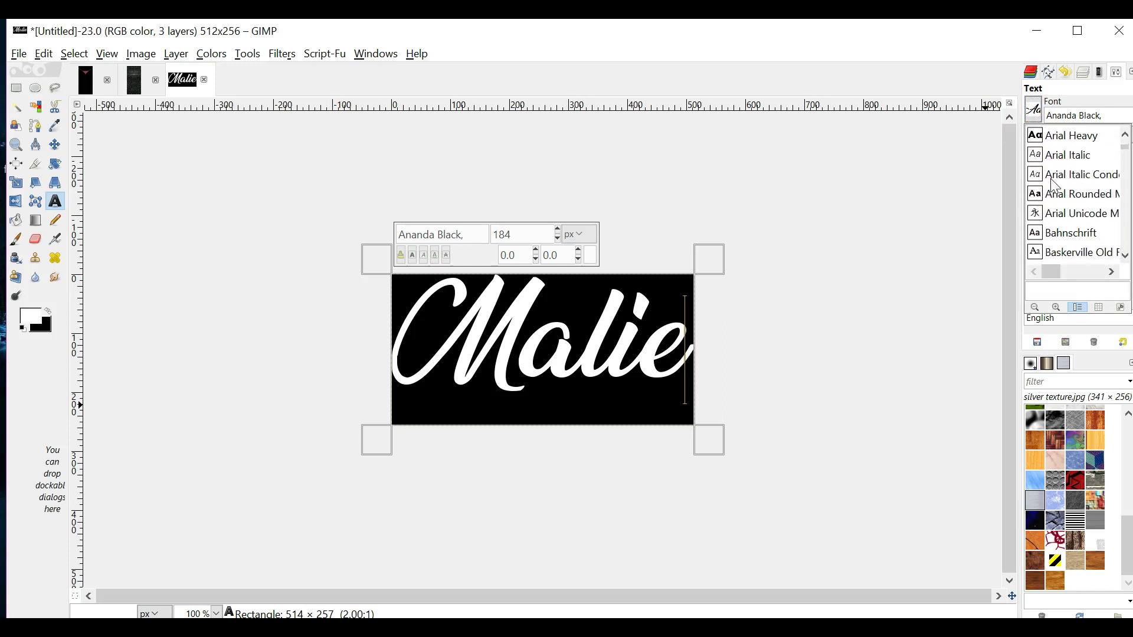
pyautogui.scroll(-3, 1055, 186)
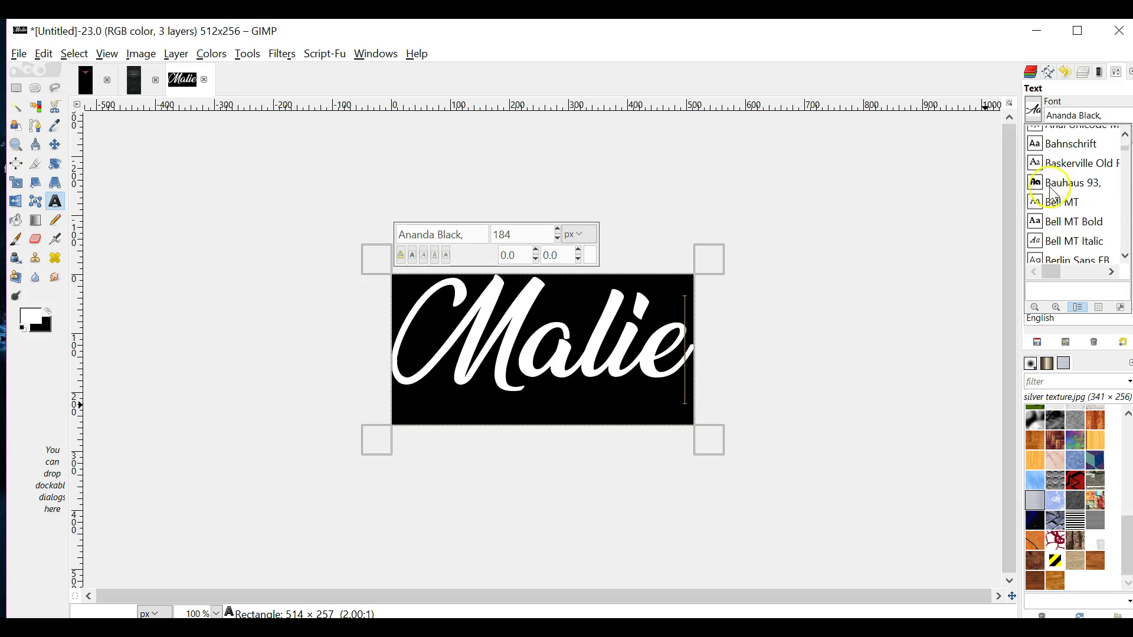
pyautogui.click(1042, 190)
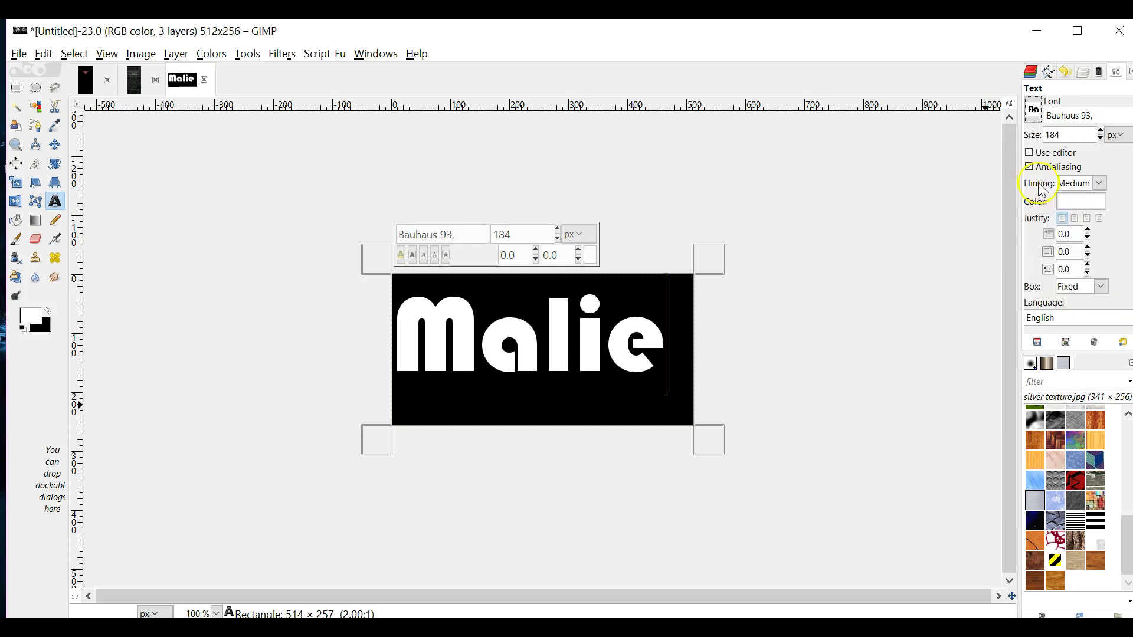
# Try the name text in the Blackadder ITC font, then in Blacksword.
pyautogui.click(1033, 109)
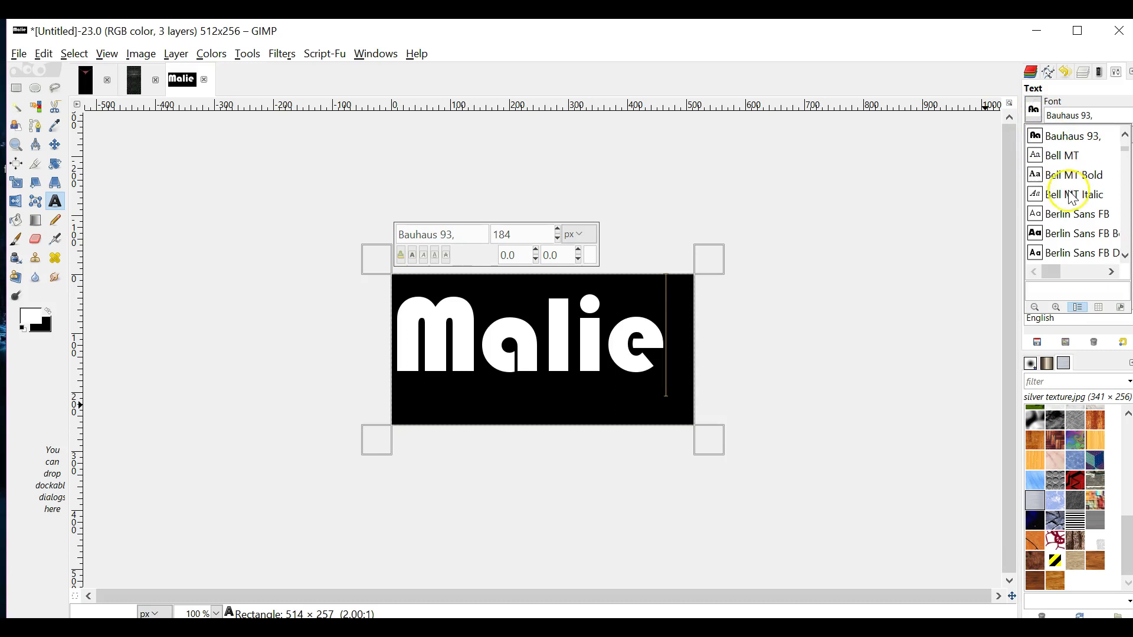
pyautogui.scroll(-3, 1055, 213)
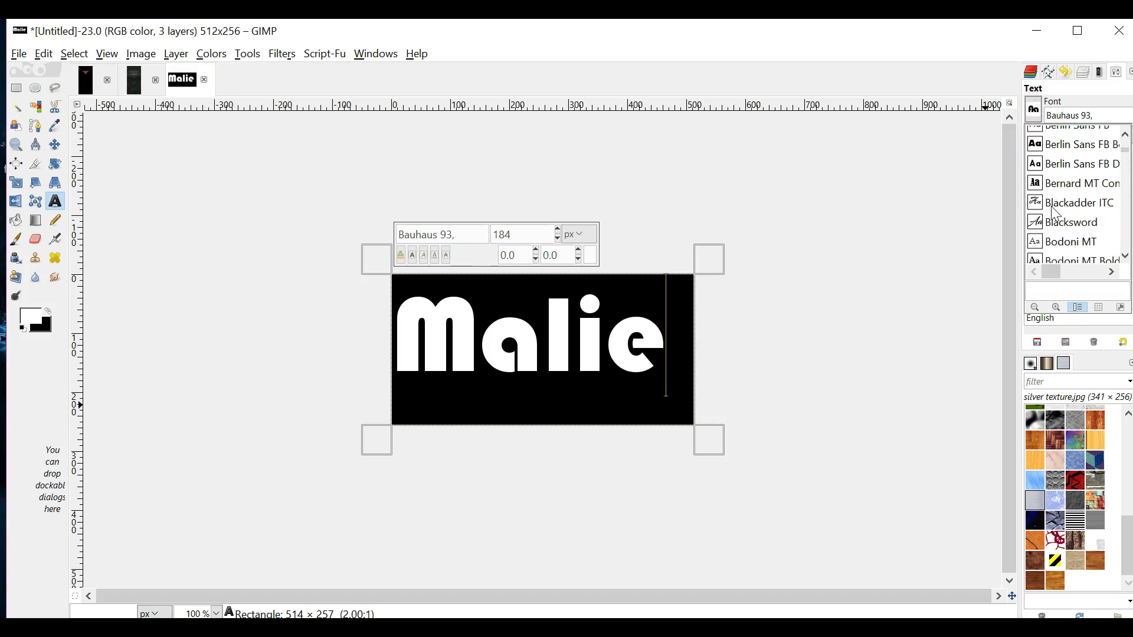
pyautogui.click(1038, 204)
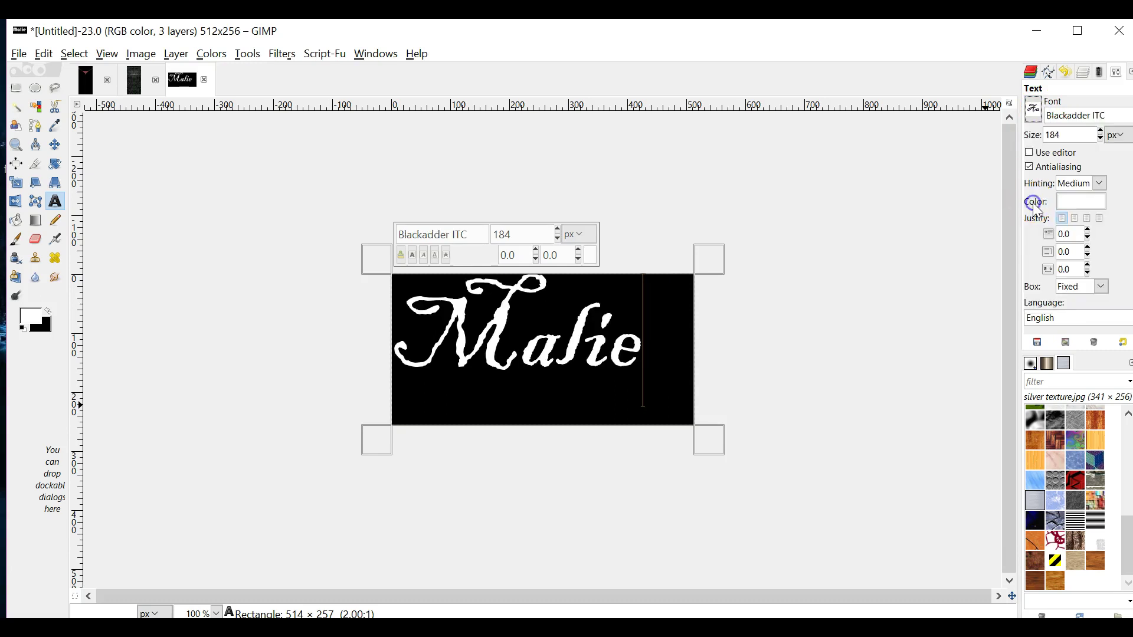
pyautogui.click(1034, 109)
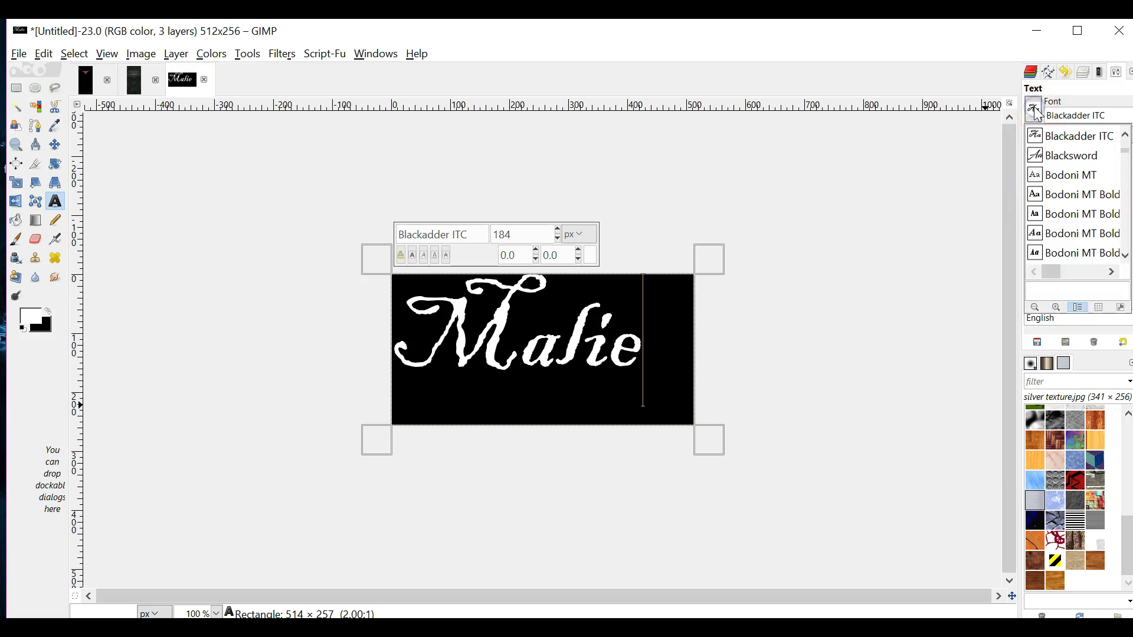
pyautogui.click(1037, 159)
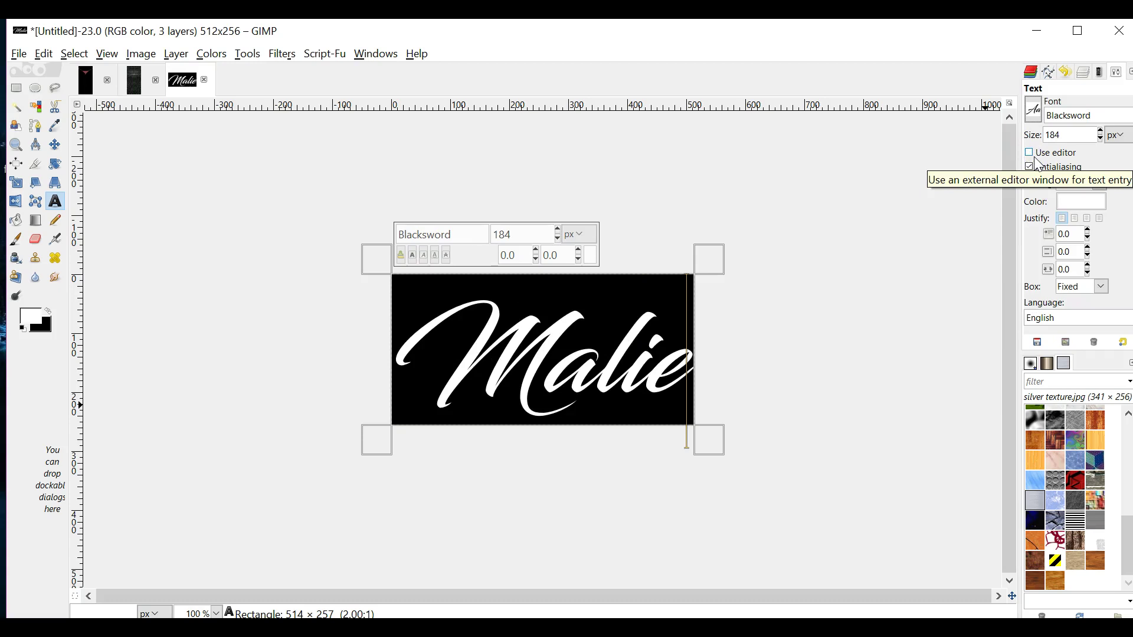
# Try the bromello font on the name text and enlarge its size to 228 px.
pyautogui.click(1033, 110)
pyautogui.scroll(-2, 1087, 187)
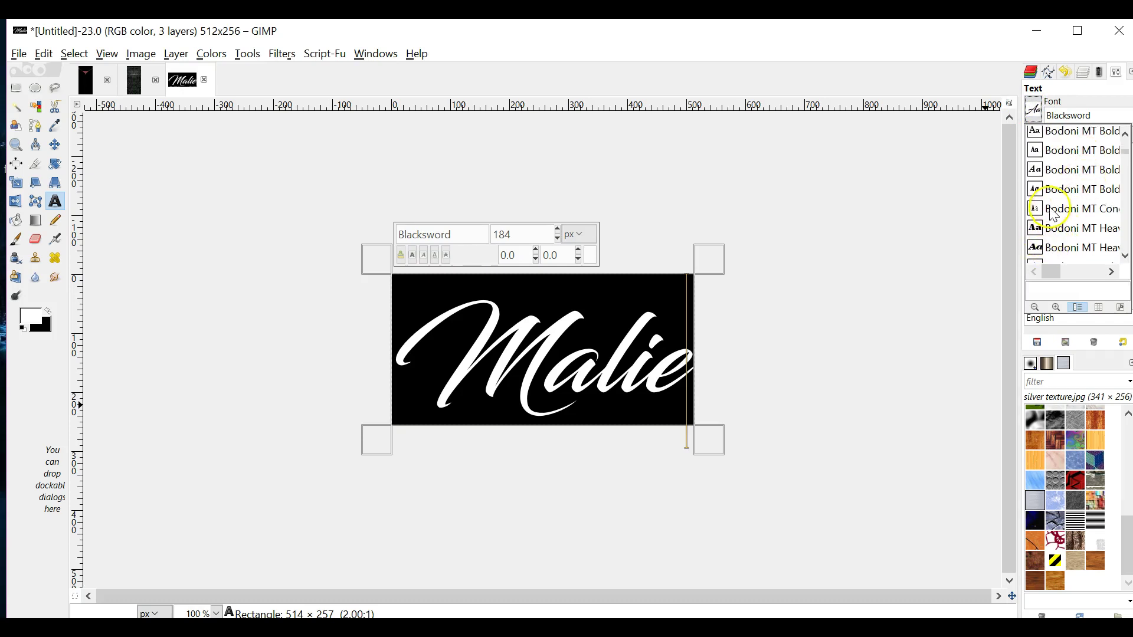
pyautogui.scroll(-3, 1053, 214)
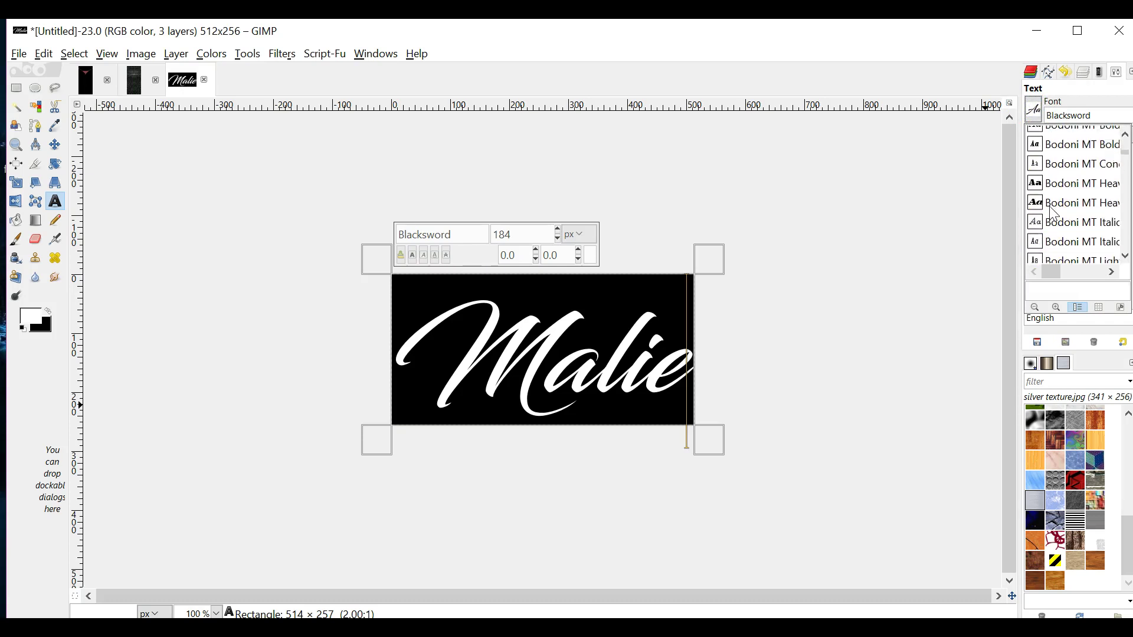
pyautogui.scroll(-1, 1054, 213)
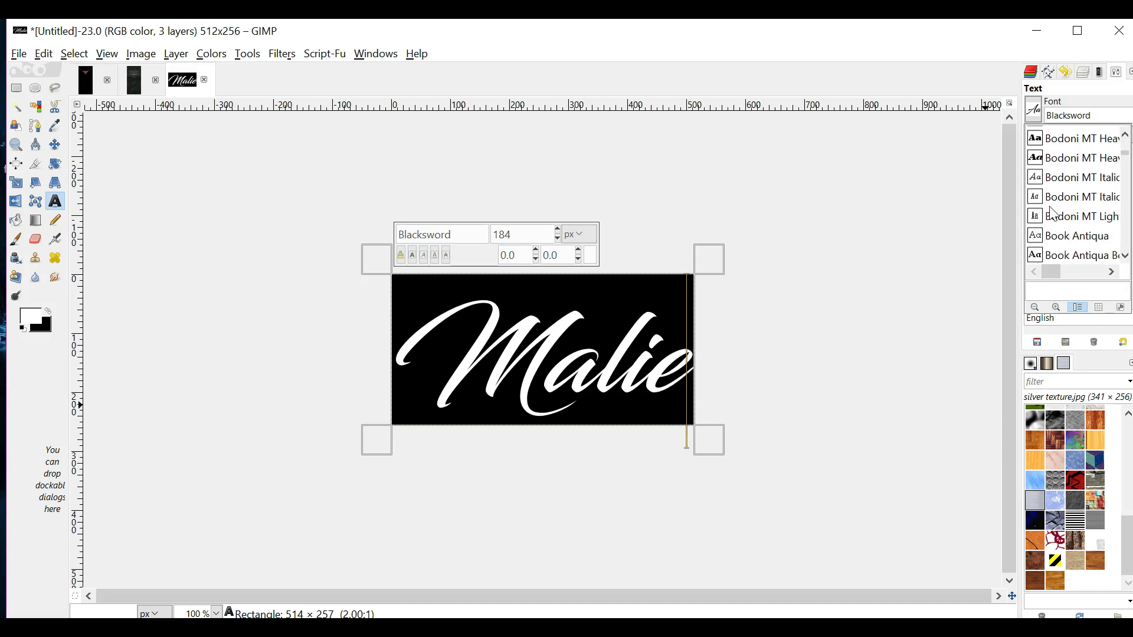
pyautogui.scroll(-2, 1053, 214)
pyautogui.scroll(-6, 1053, 214)
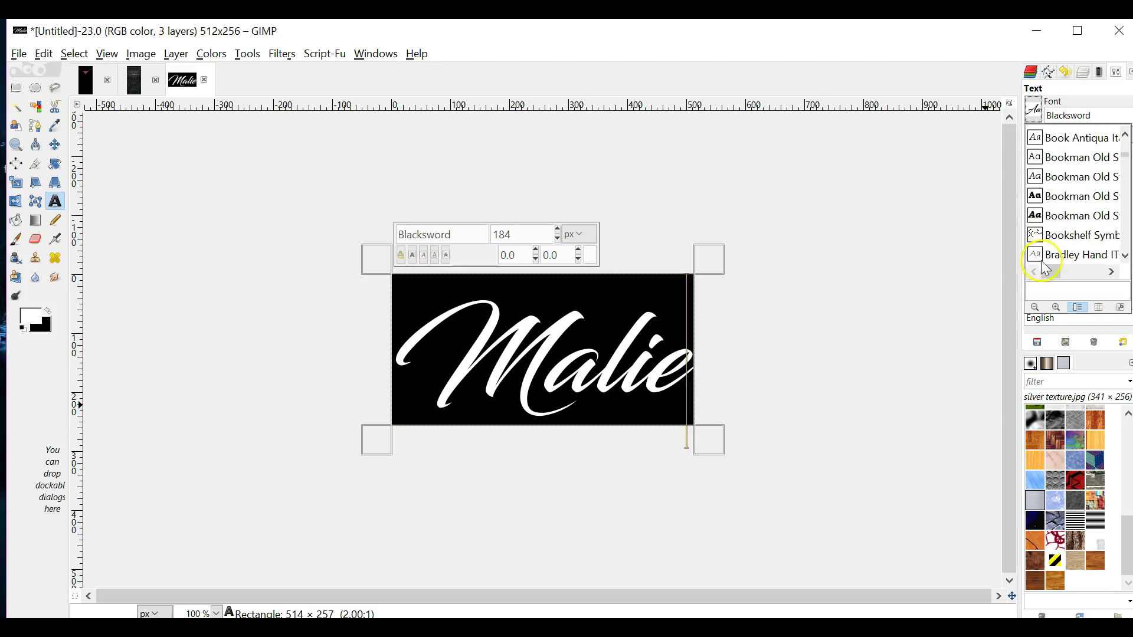
pyautogui.scroll(-5, 1038, 244)
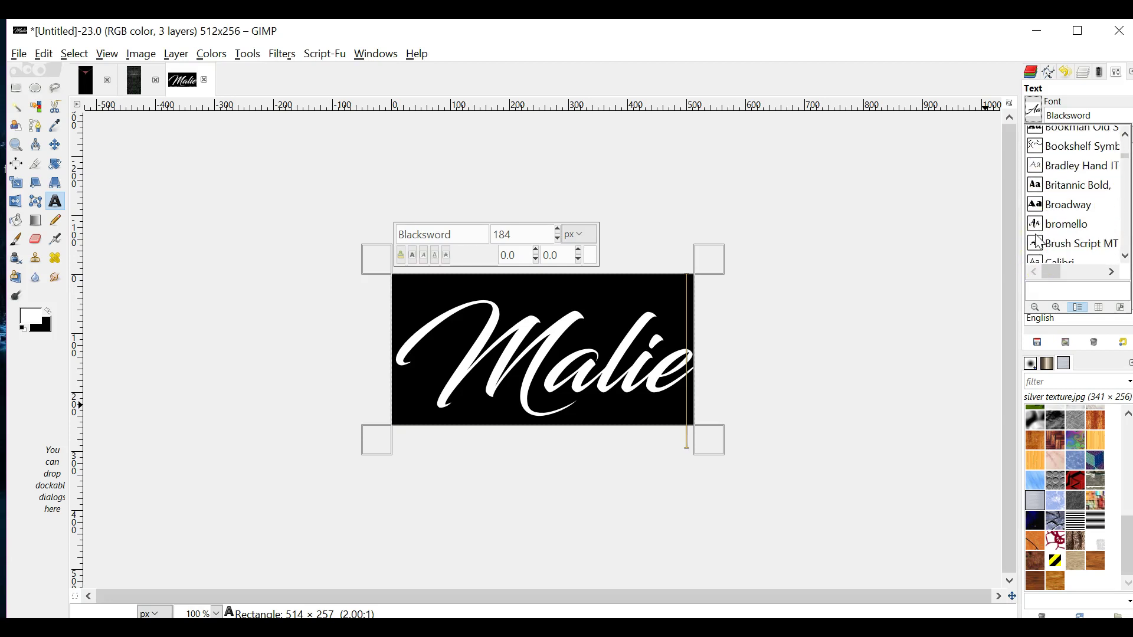
pyautogui.click(1040, 224)
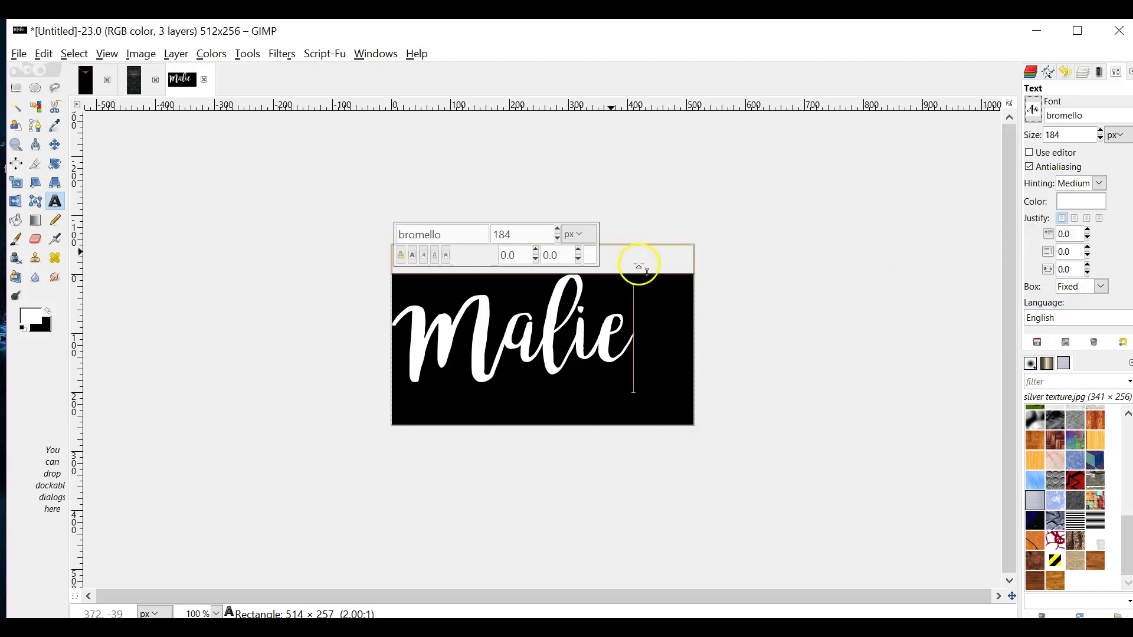
pyautogui.moveTo(1100, 131); pyautogui.dragTo(1102, 139)
pyautogui.click(1101, 139)
pyautogui.click(1101, 140)
pyautogui.click(1101, 139)
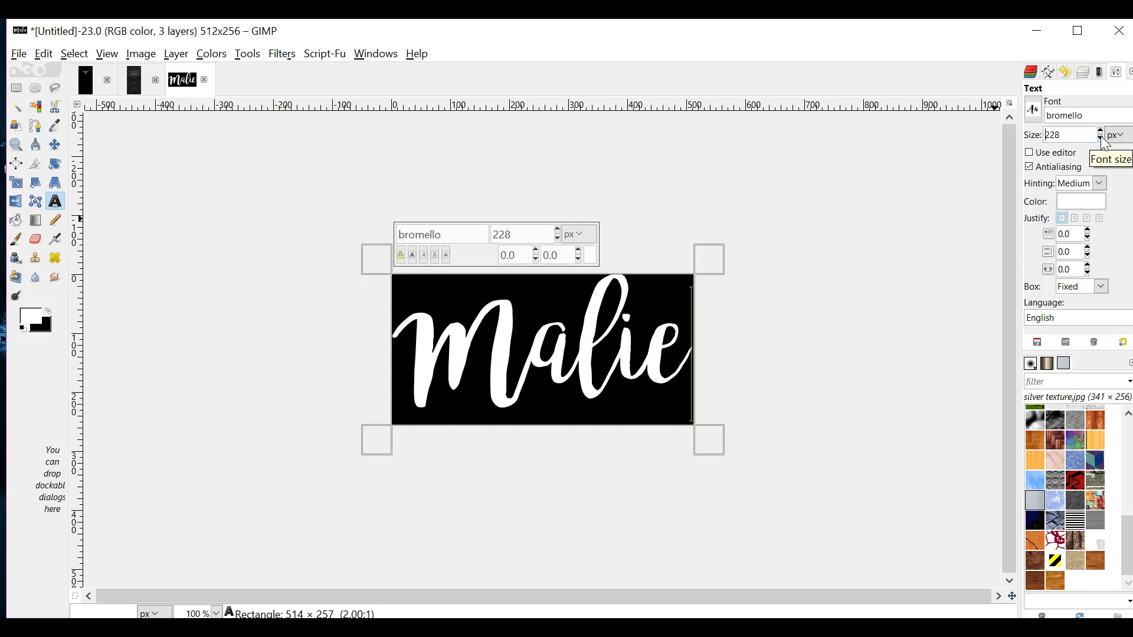
# Set the name text to Brush Script MT Italic at 249 px and move its layer up to the canvas's upper edge.
pyautogui.click(1032, 109)
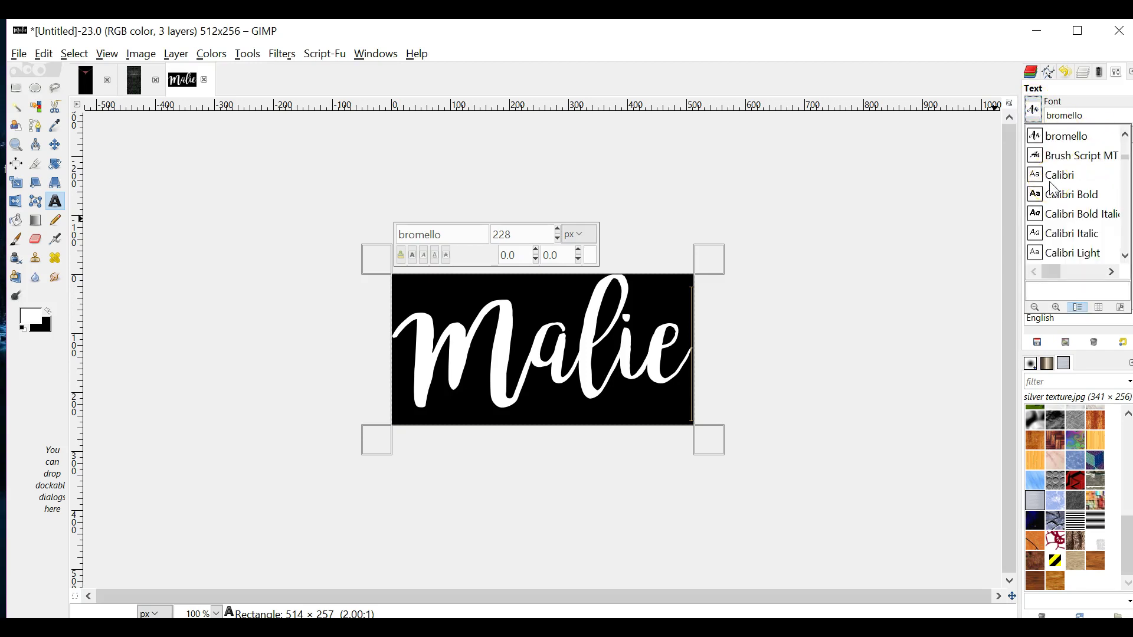
pyautogui.click(1033, 156)
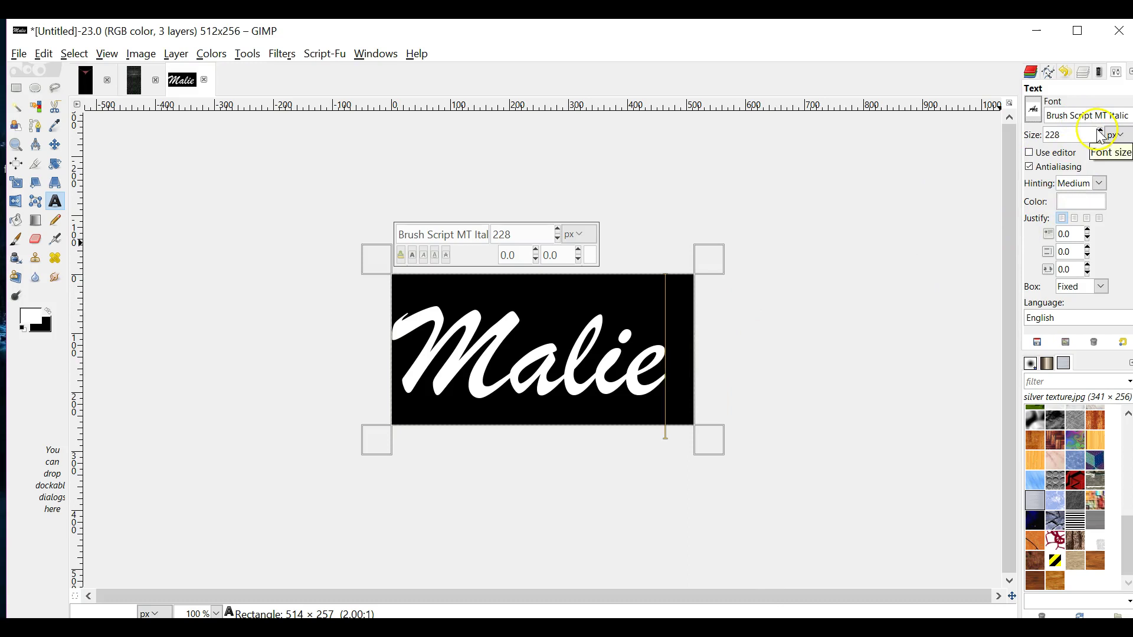
pyautogui.moveTo(1100, 131); pyautogui.dragTo(1100, 131)
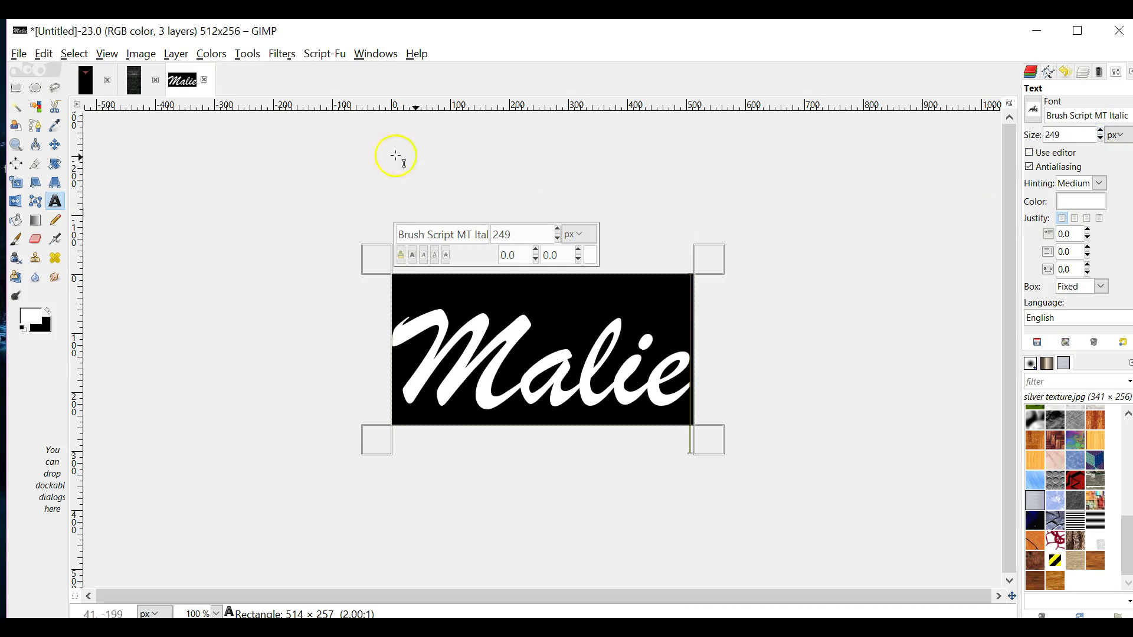
pyautogui.click(54, 144)
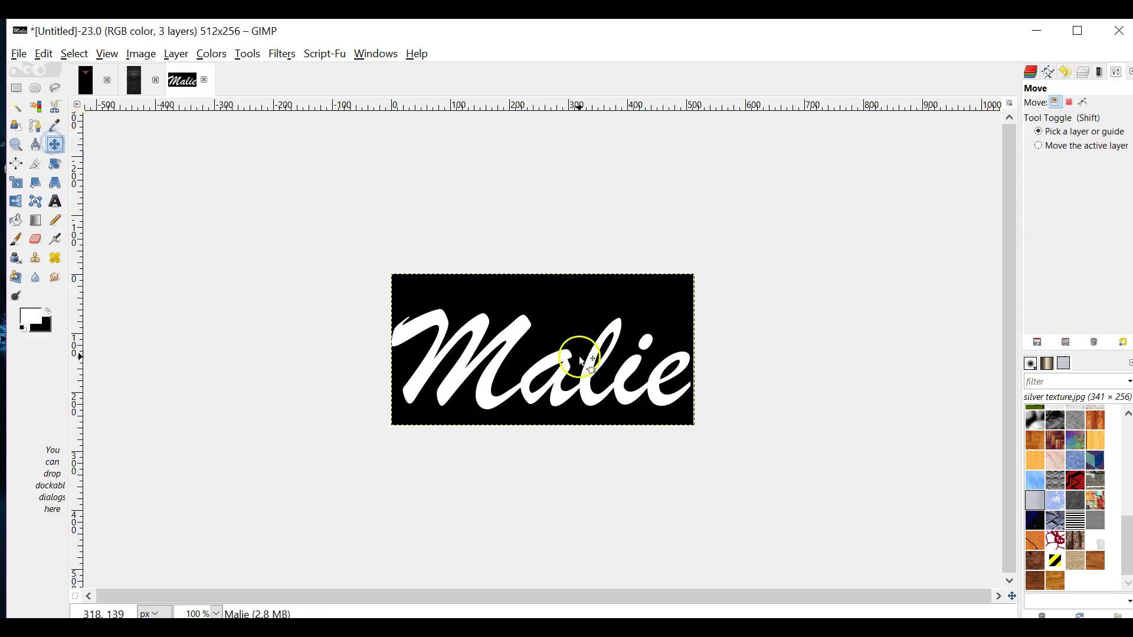
pyautogui.moveTo(588, 384); pyautogui.dragTo(590, 351)
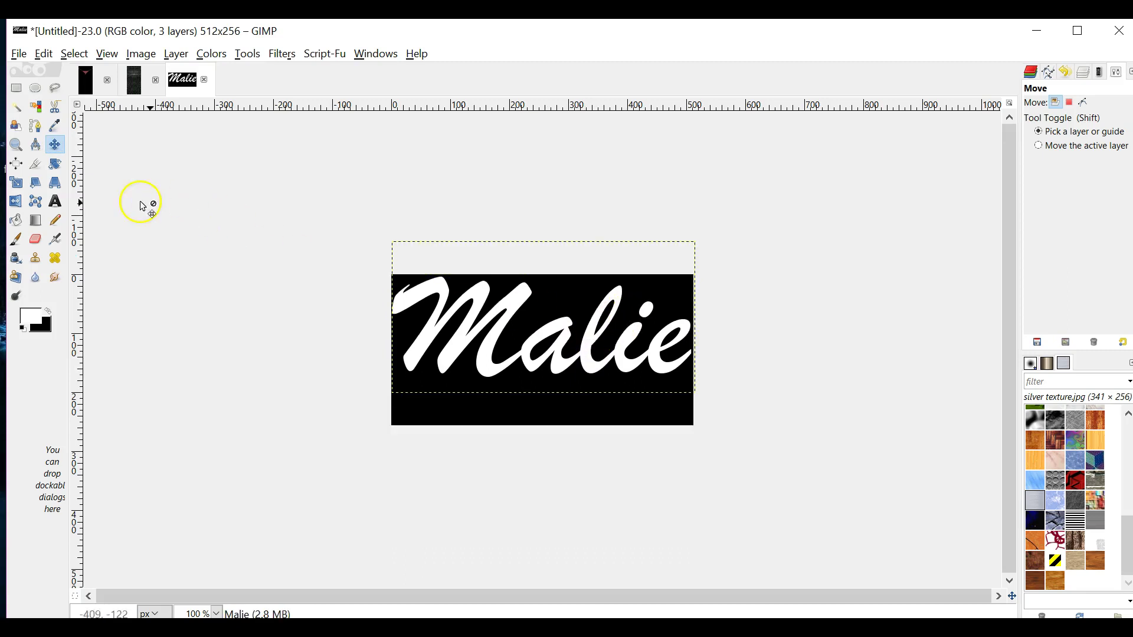
# Reopen the name text for editing, remove its last letter and start a new line after it.
pyautogui.click(65, 207)
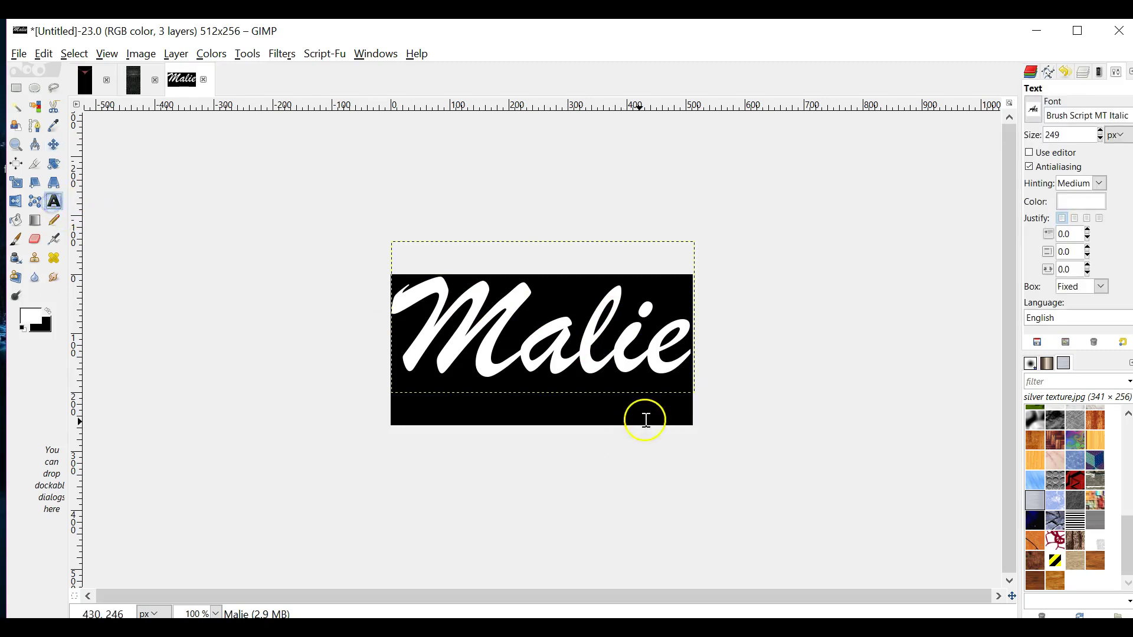
pyautogui.click(702, 353)
pyautogui.press('BackSpace')
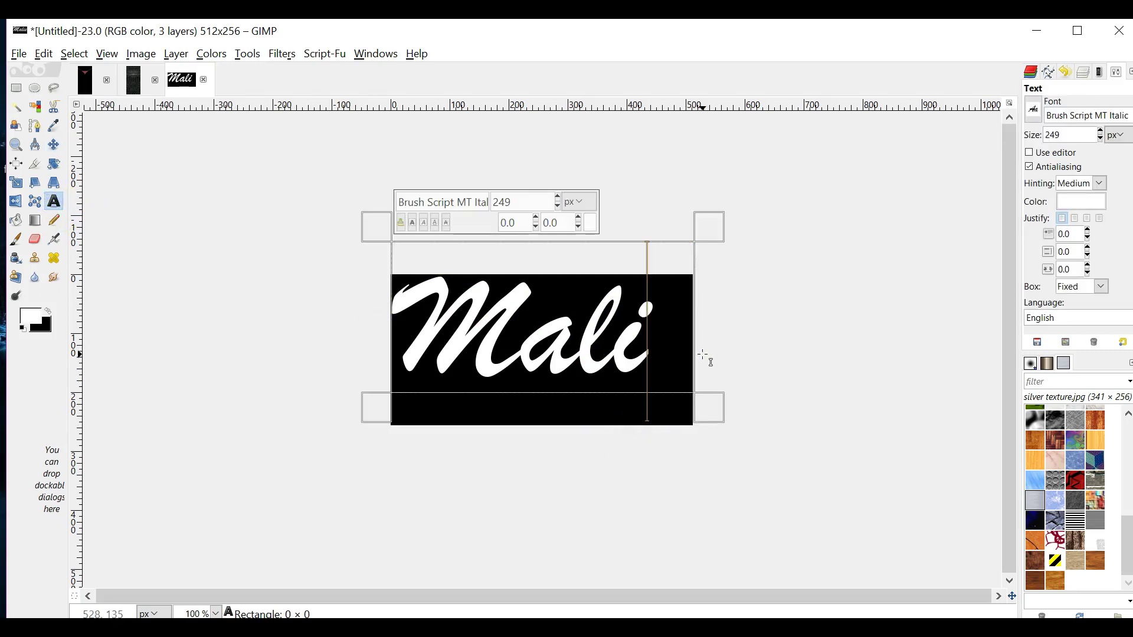
pyautogui.press('Return')
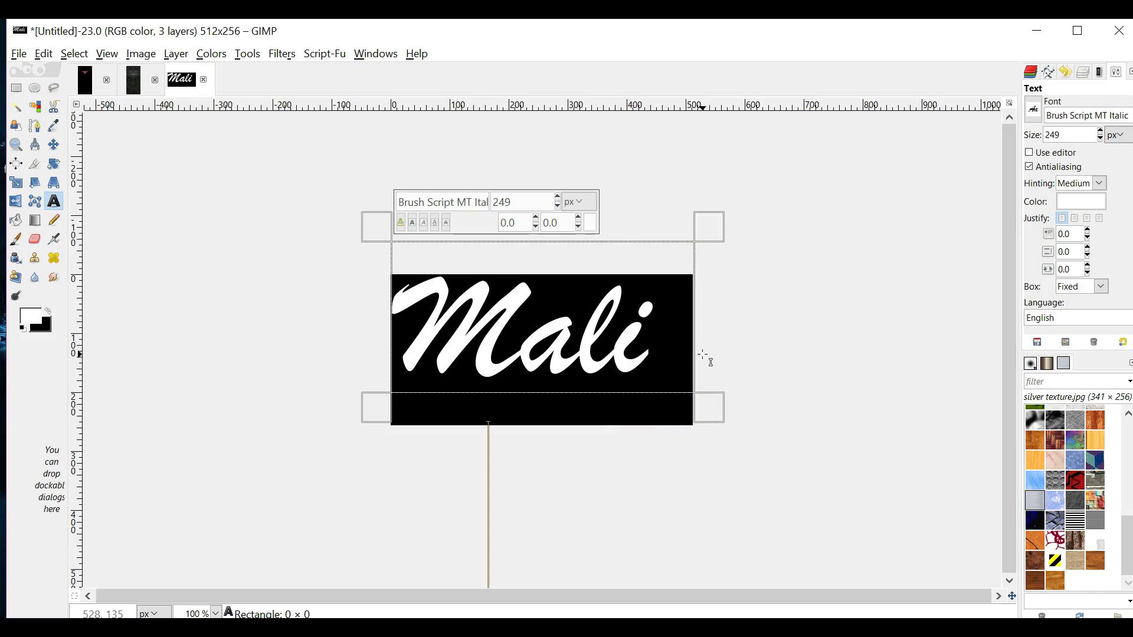
# Reduce the name text's font size to 224 px.
pyautogui.click(1101, 138)
pyautogui.click(1101, 138)
pyautogui.click(1101, 139)
pyautogui.click(1101, 139)
pyautogui.click(1101, 139)
pyautogui.click(1101, 139)
pyautogui.click(1101, 139)
pyautogui.click(1101, 138)
pyautogui.click(1101, 138)
pyautogui.click(1101, 138)
pyautogui.click(1101, 139)
pyautogui.click(1101, 138)
pyautogui.click(1101, 139)
pyautogui.click(1101, 139)
pyautogui.click(1101, 139)
pyautogui.click(1101, 139)
pyautogui.click(1101, 139)
pyautogui.click(1101, 138)
pyautogui.click(1100, 139)
pyautogui.click(1101, 138)
pyautogui.click(1101, 139)
pyautogui.click(1101, 138)
pyautogui.click(1101, 138)
pyautogui.click(595, 333)
pyautogui.click(642, 356)
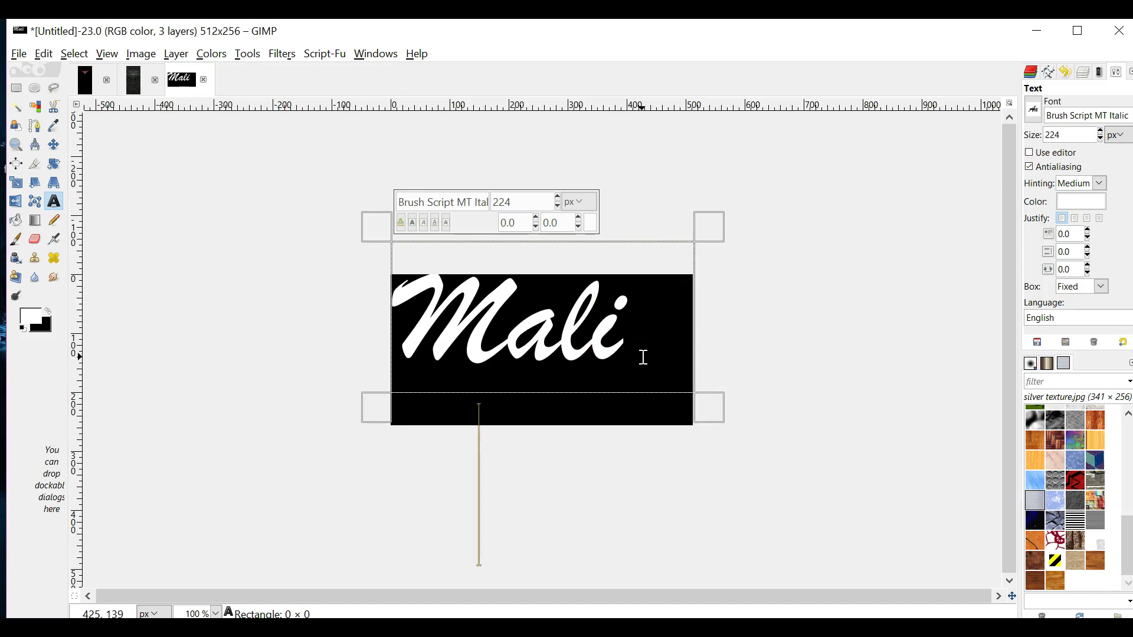
# Retype the ending of the name as "lie" so the full name stands on a single line.
pyautogui.click(643, 357)
pyautogui.press('BackSpace')
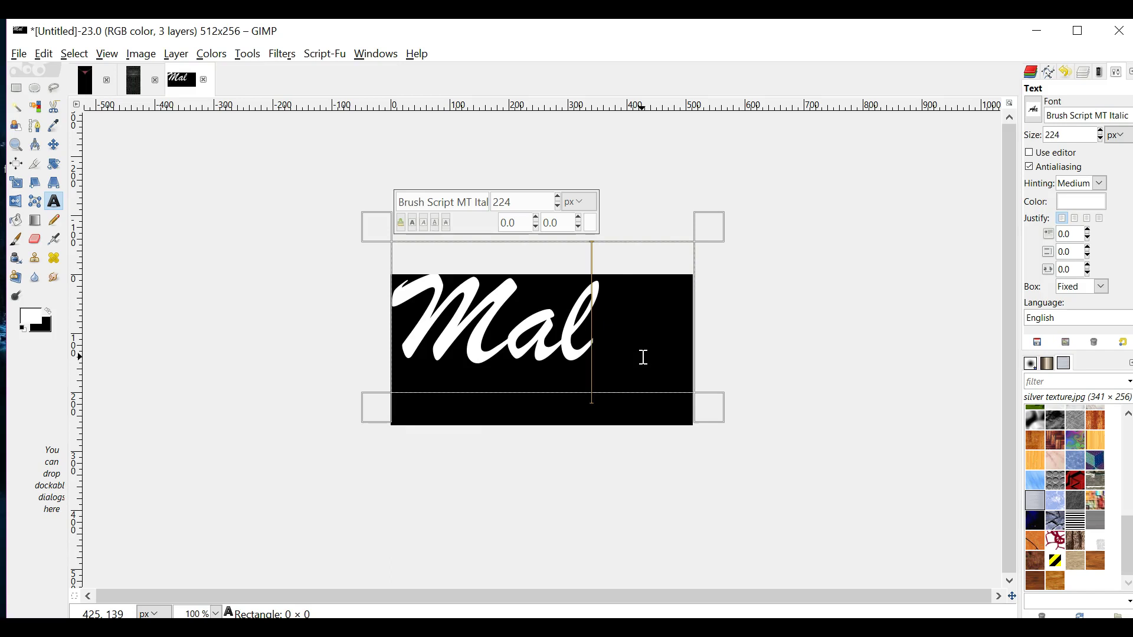
pyautogui.write('i')
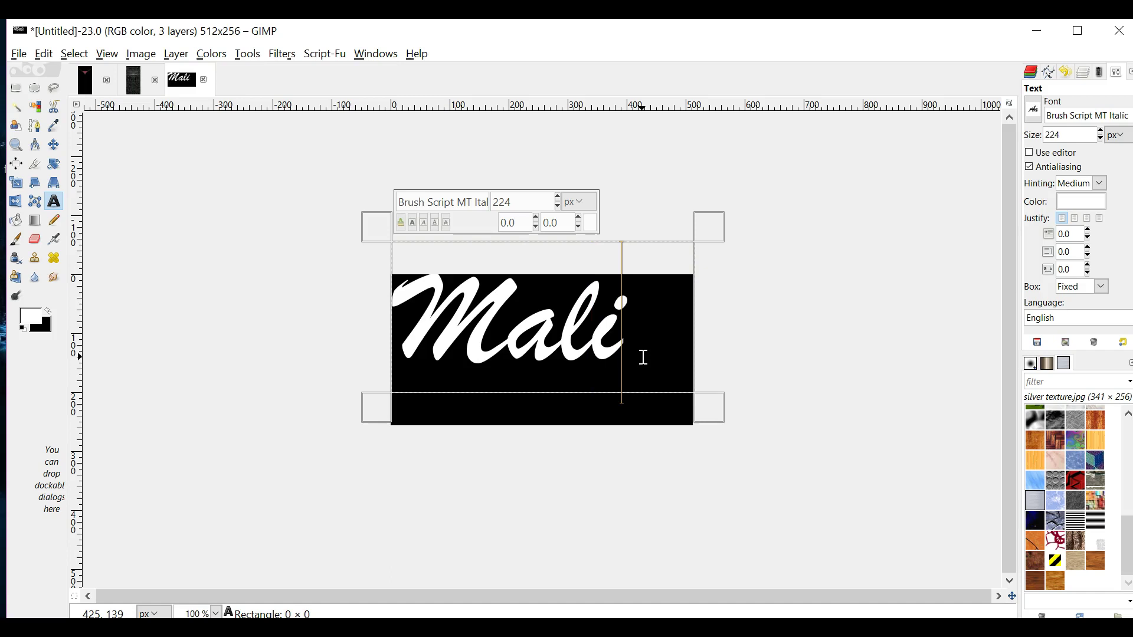
pyautogui.press('Return')
pyautogui.press('BackSpace')
pyautogui.press('BackSpace')
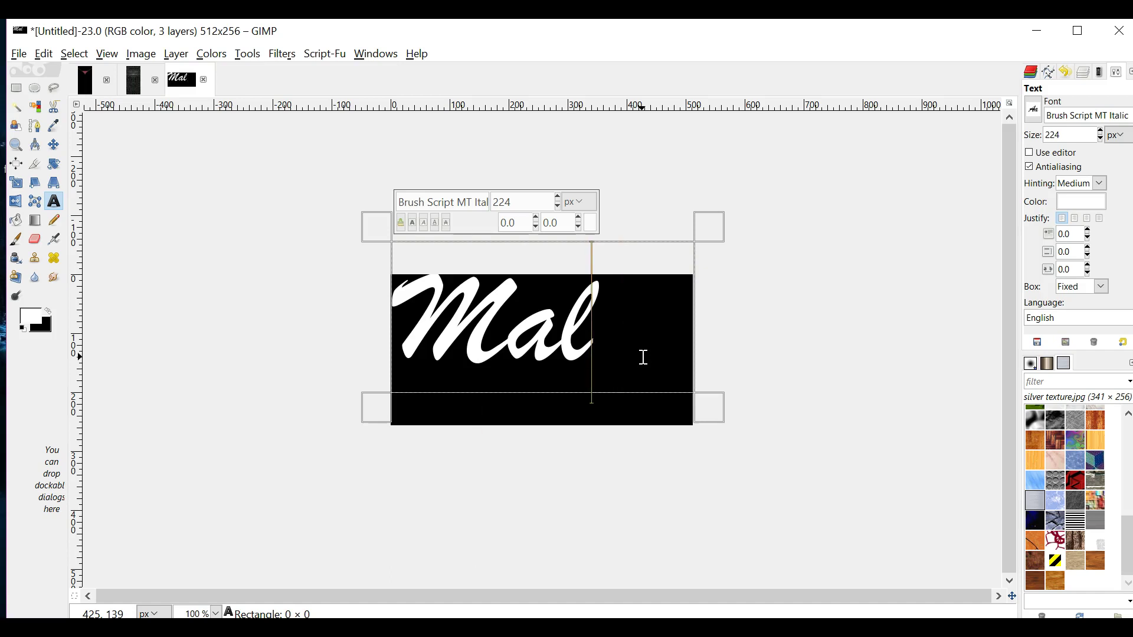
pyautogui.write('e')
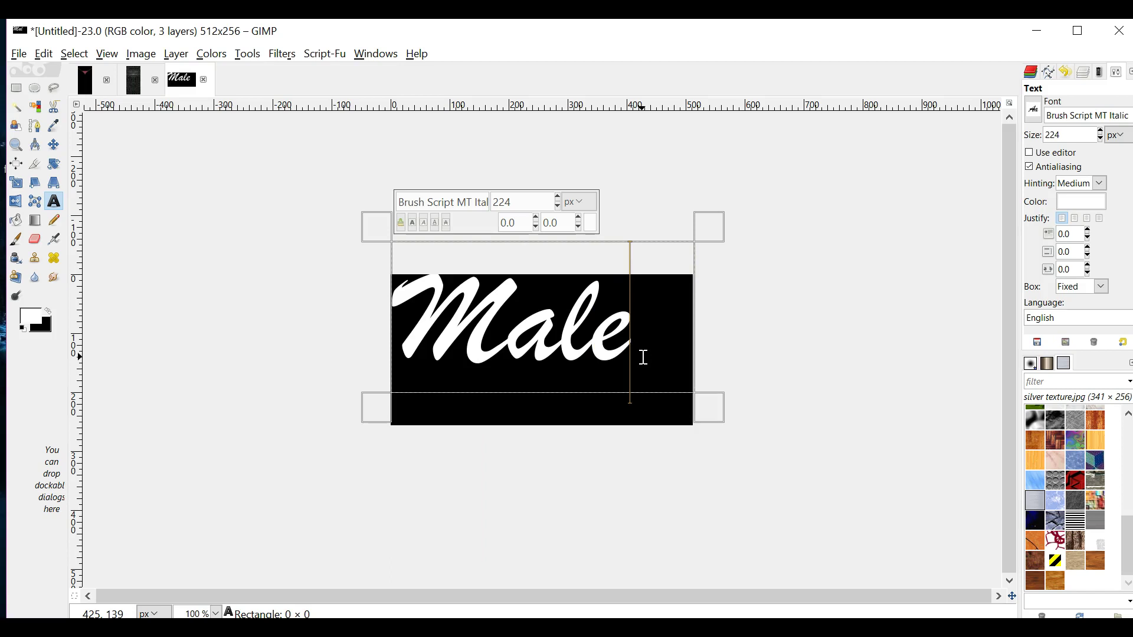
pyautogui.press('BackSpace')
pyautogui.press('BackSpace')
pyautogui.write('l')
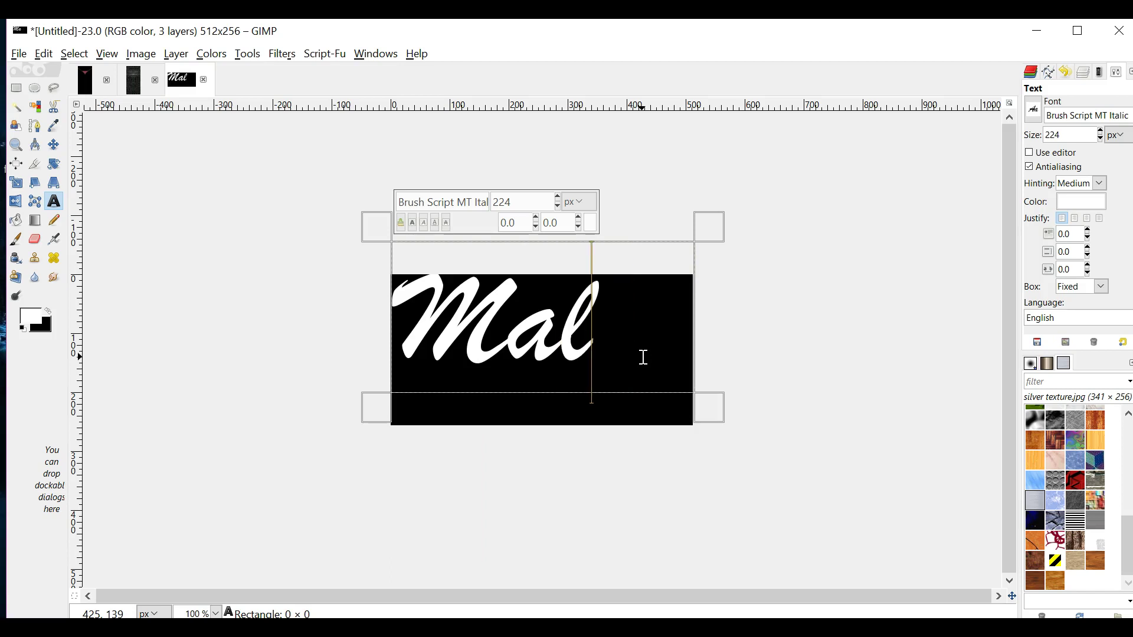
pyautogui.write('ie')
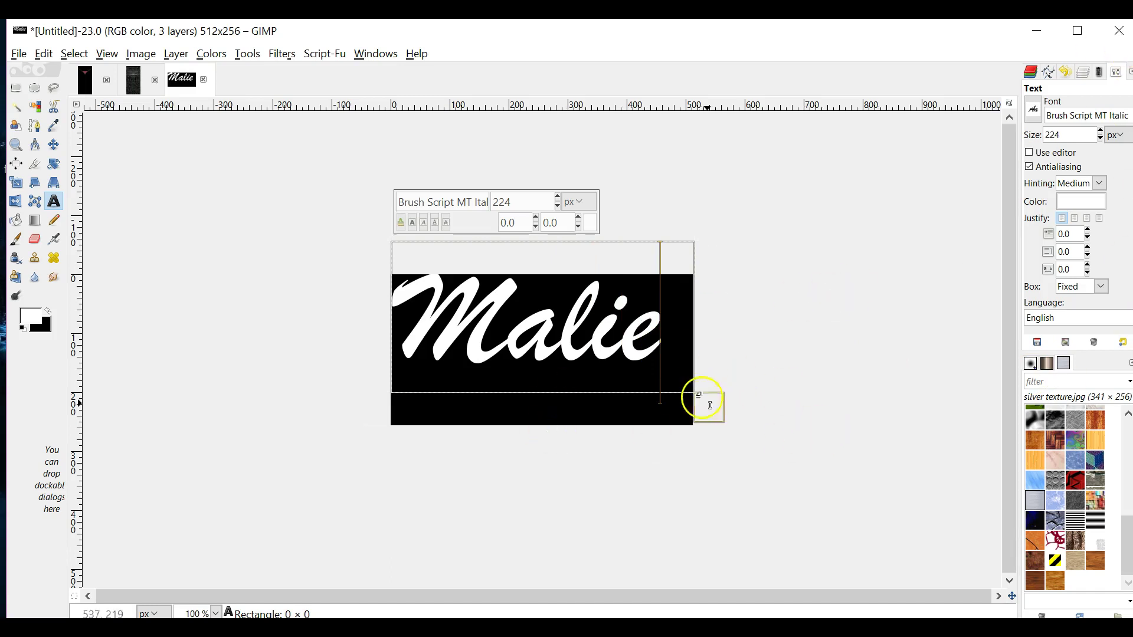
# Extend the text box downward to about 512 × 315 px and set the name's font size to 249 px.
pyautogui.moveTo(710, 414); pyautogui.dragTo(710, 448)
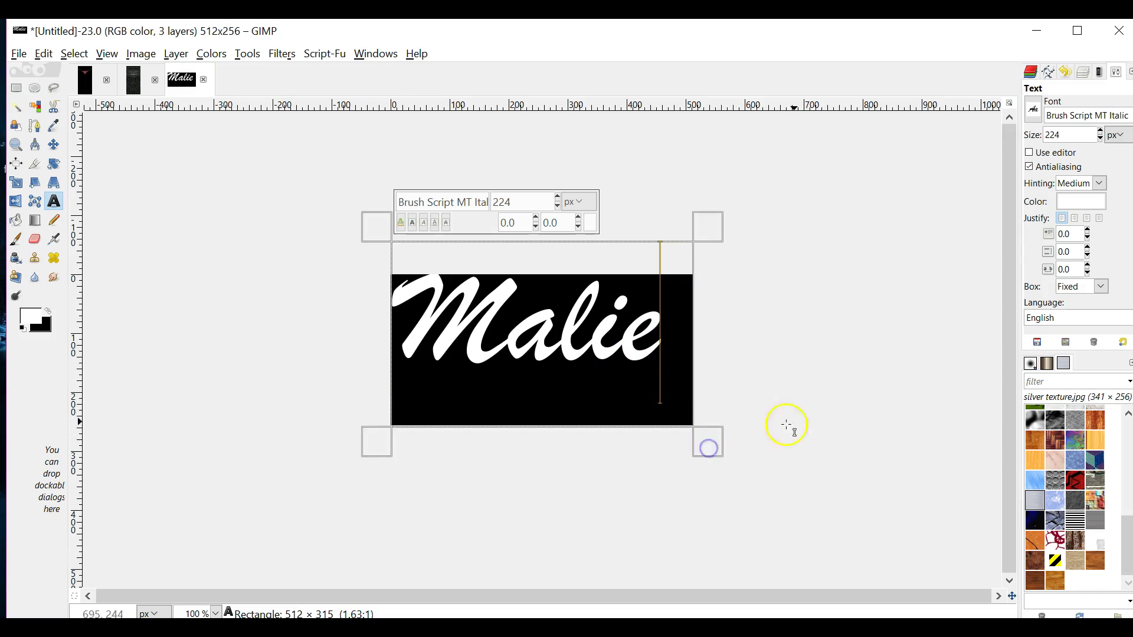
pyautogui.click(1100, 130)
pyautogui.click(1101, 131)
pyautogui.click(1100, 131)
pyautogui.click(1100, 130)
pyautogui.click(1100, 131)
pyautogui.click(1101, 131)
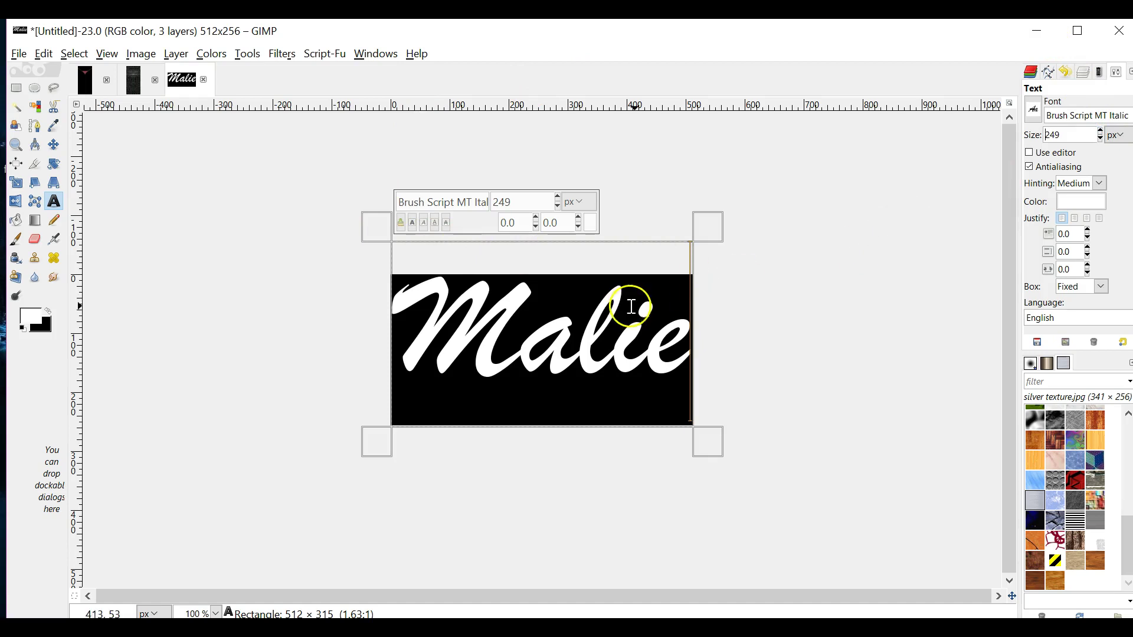
# Narrow the text box to about 508 px wide and export the image to the Desktop as "Necklace OP.jpg".
pyautogui.moveTo(714, 303); pyautogui.dragTo(713, 304)
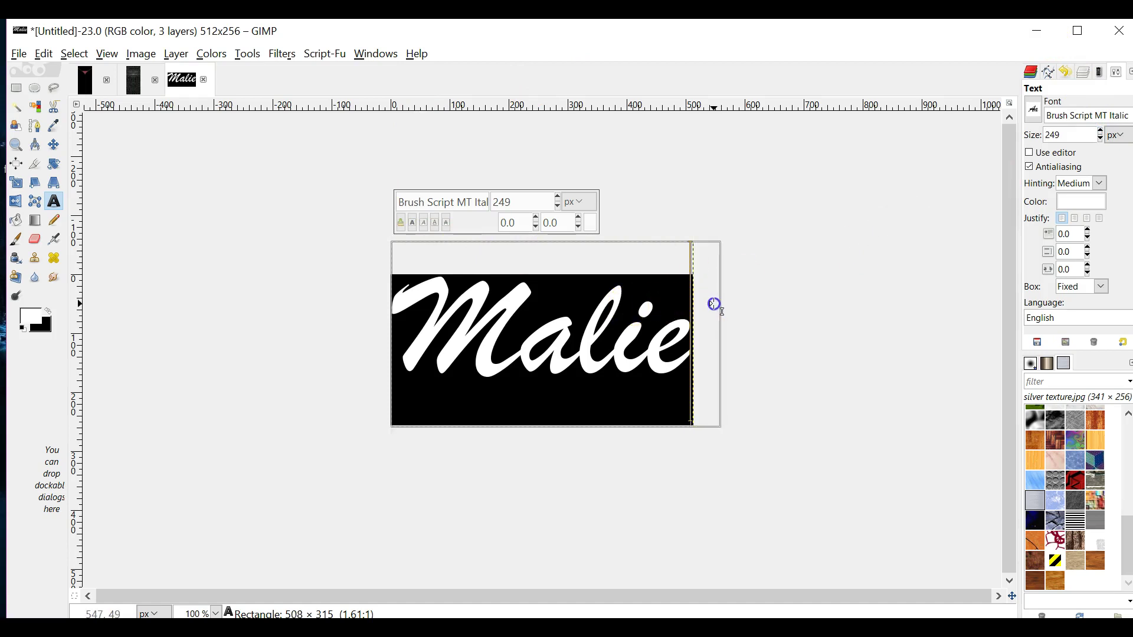
pyautogui.click(19, 54)
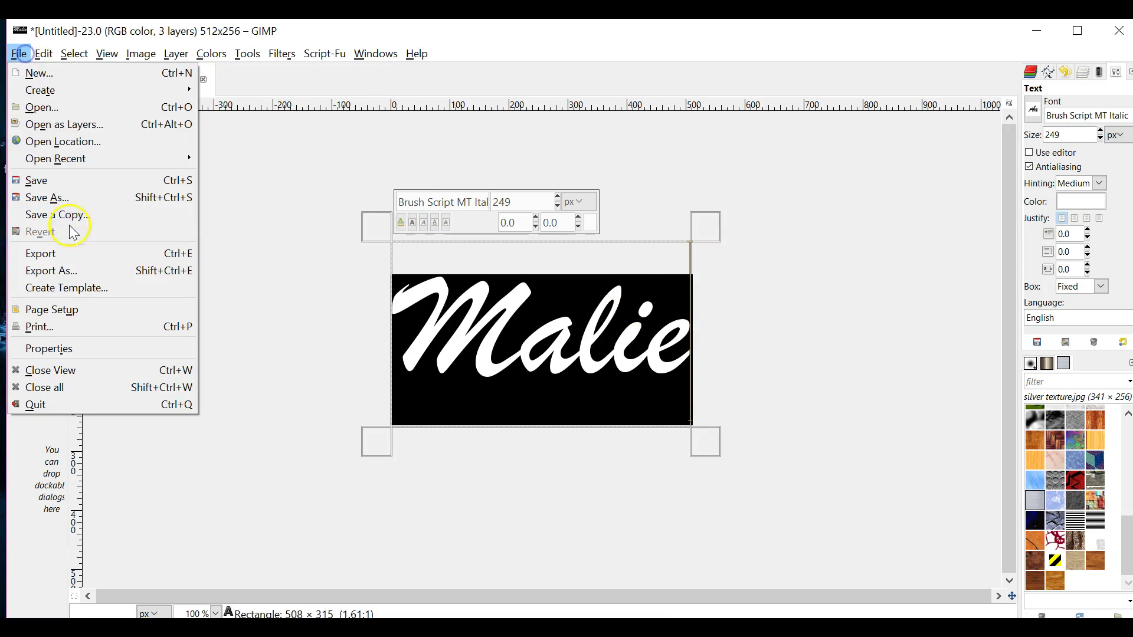
pyautogui.click(53, 270)
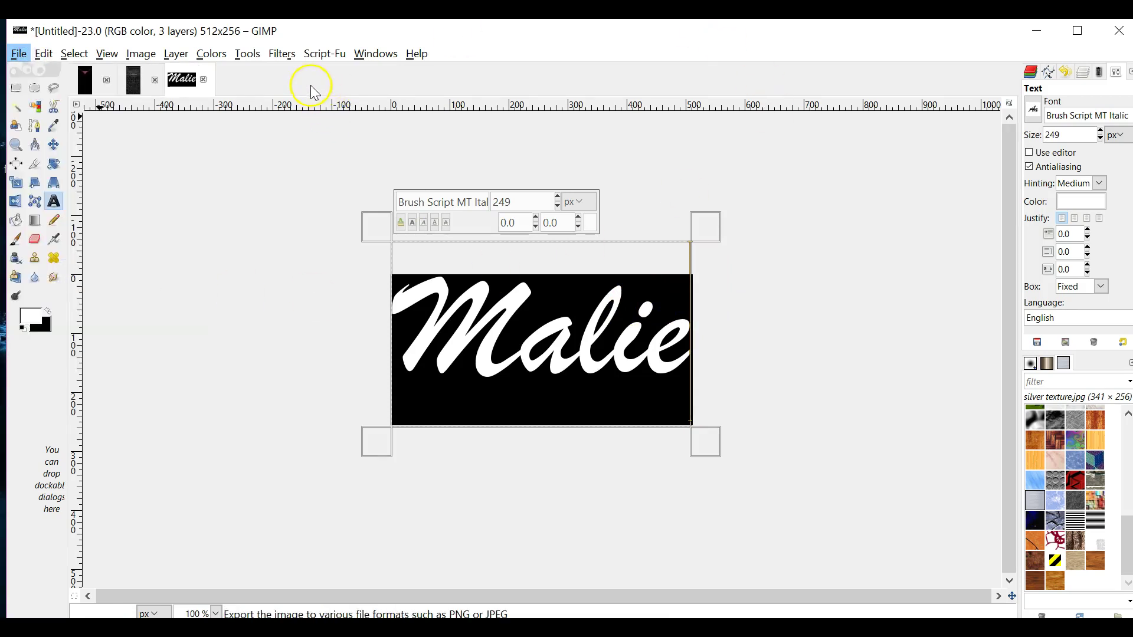
pyautogui.moveTo(486, 144); pyautogui.dragTo(336, 143)
pyautogui.write('N')
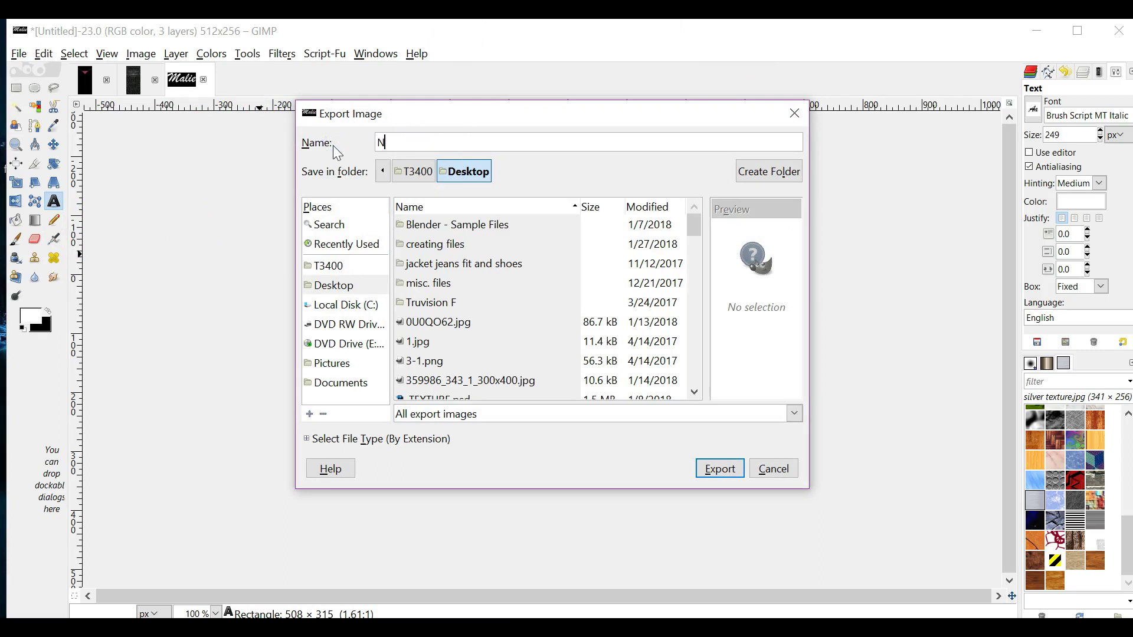
pyautogui.write('ecklace')
pyautogui.write('.jpg')
pyautogui.press('Left')
pyautogui.press('Left')
pyautogui.press('Left')
pyautogui.write('OP')
pyautogui.press('BackSpace')
pyautogui.press('BackSpace')
pyautogui.press('BackSpace')
pyautogui.press('BackSpace')
pyautogui.write('OP.')
pyautogui.click(720, 470)
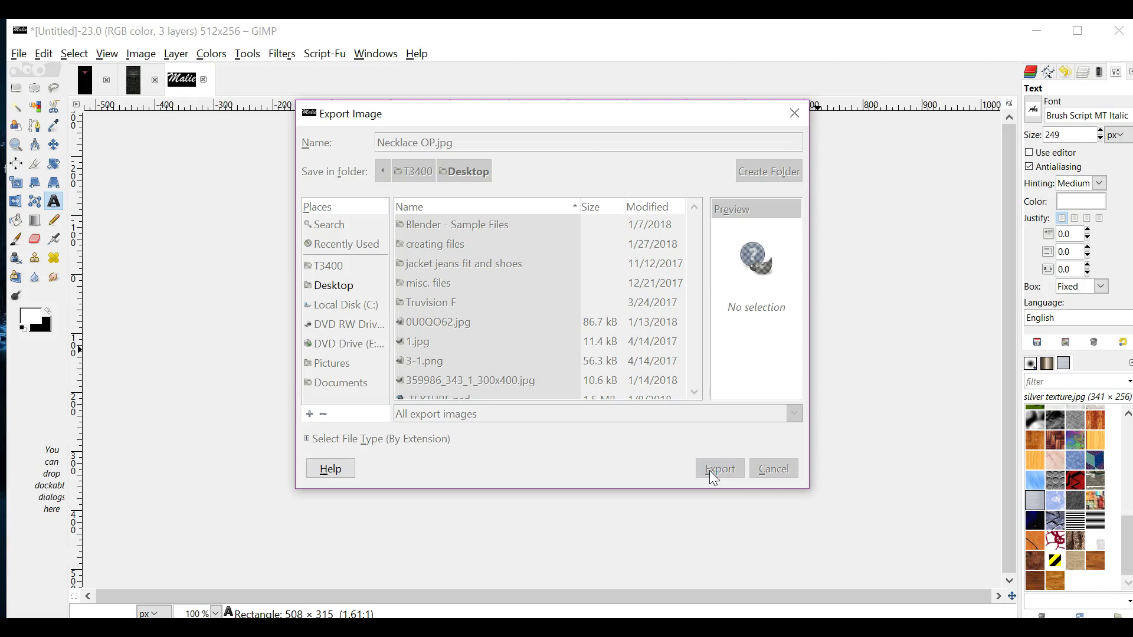
pyautogui.click(770, 446)
pyautogui.click(569, 427)
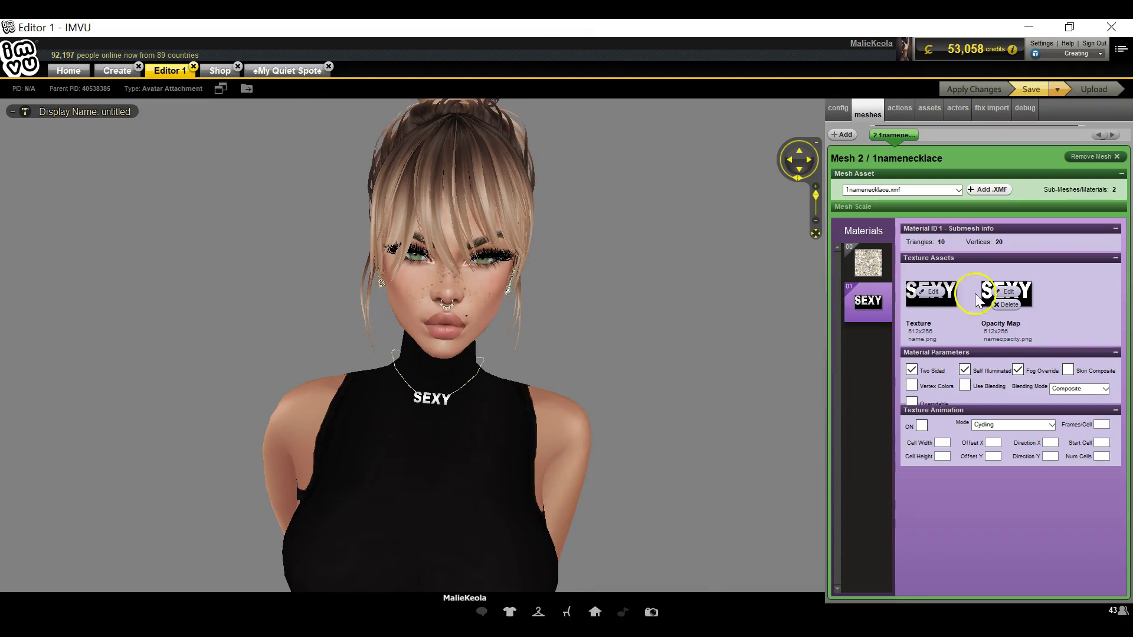
# Replace the opacity map of the necklace's name material (ID 1) with the Necklace OP image from the Desktop.
pyautogui.click(1014, 291)
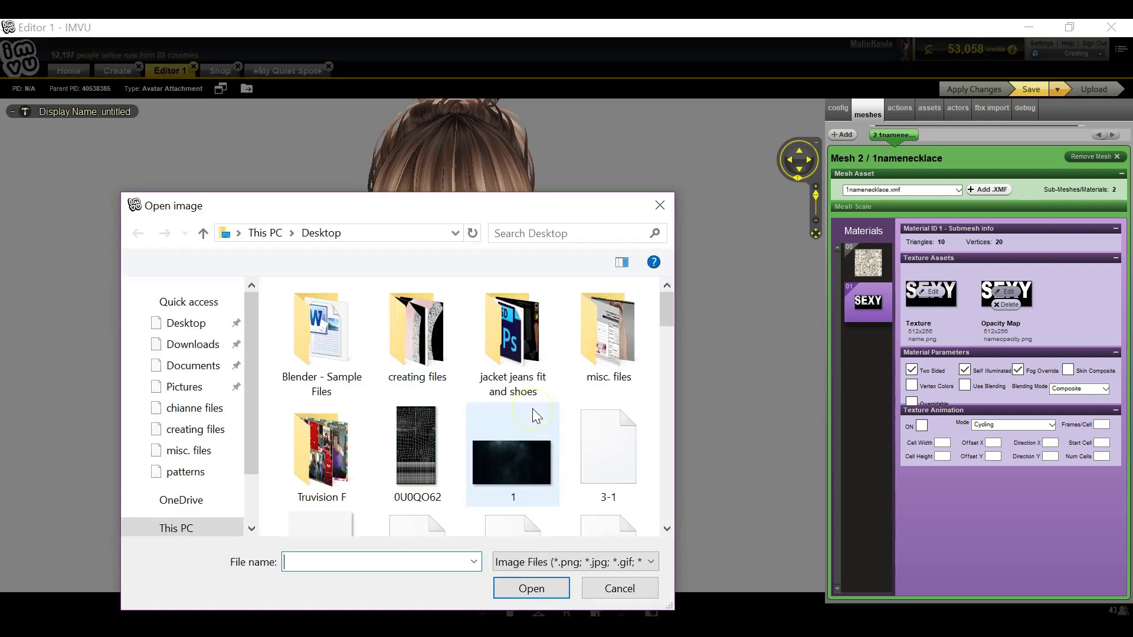
pyautogui.scroll(-3, 532, 409)
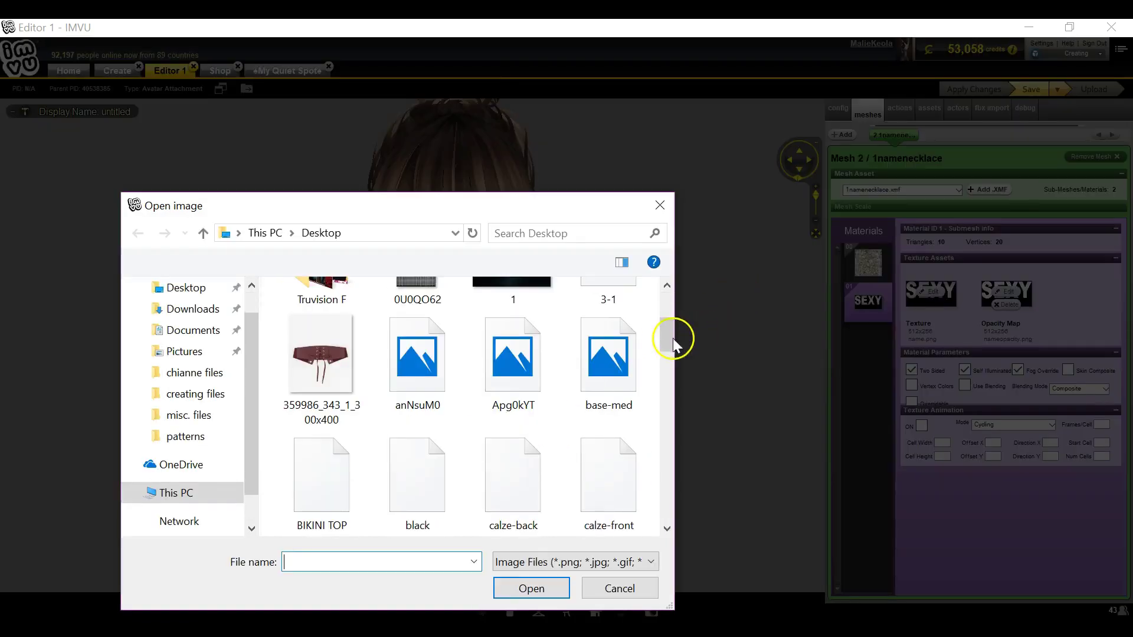
pyautogui.scroll(-10, 565, 407)
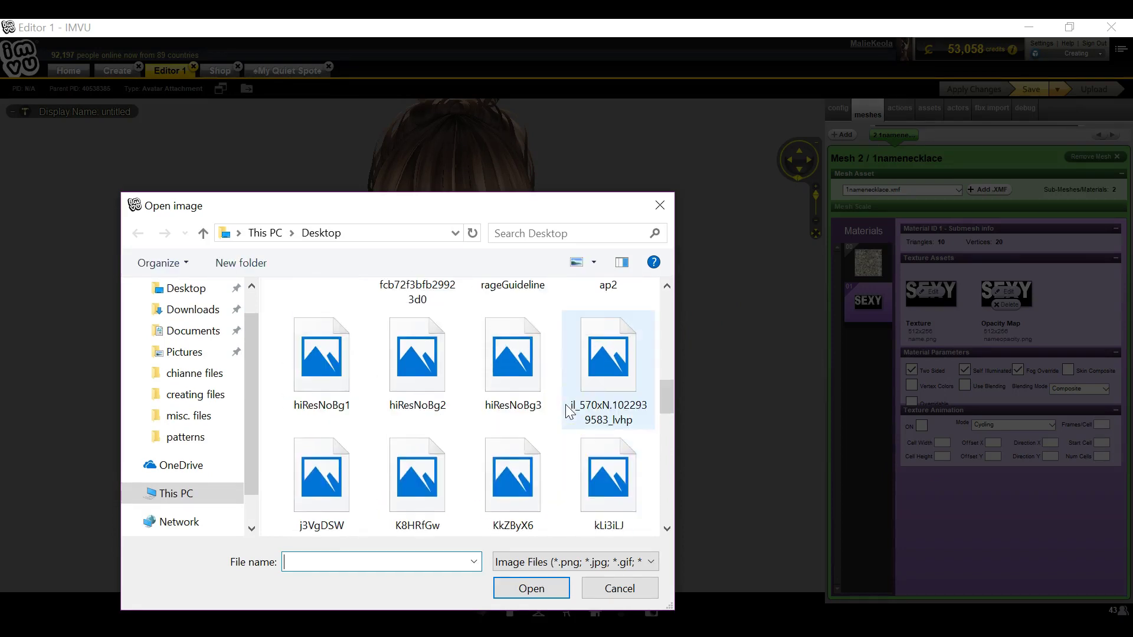
pyautogui.scroll(3, 568, 410)
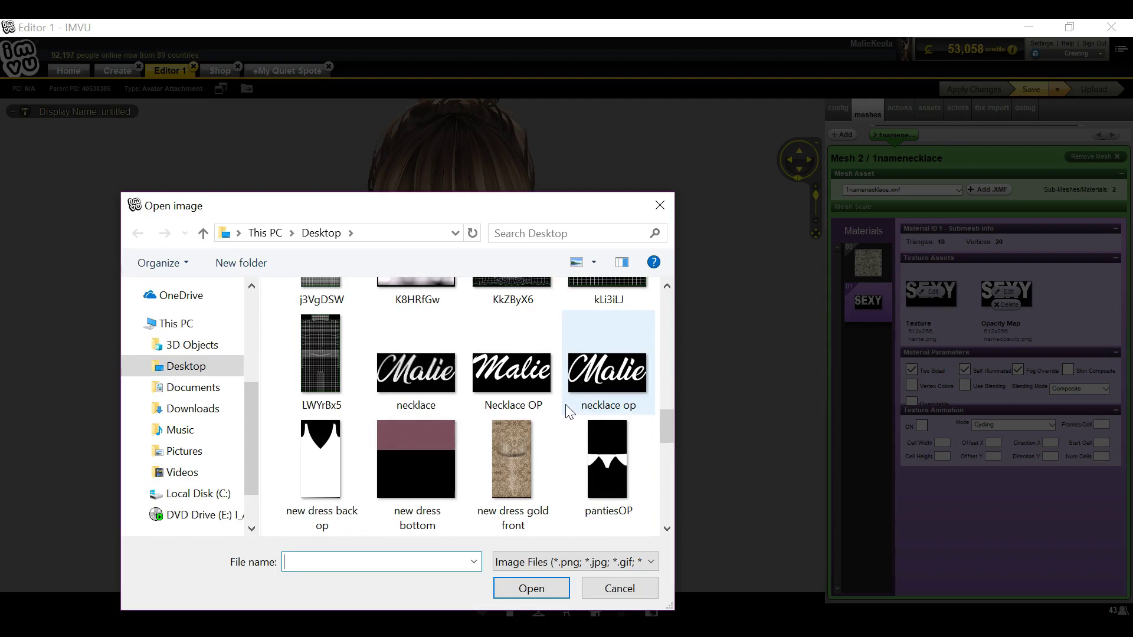
pyautogui.click(529, 392)
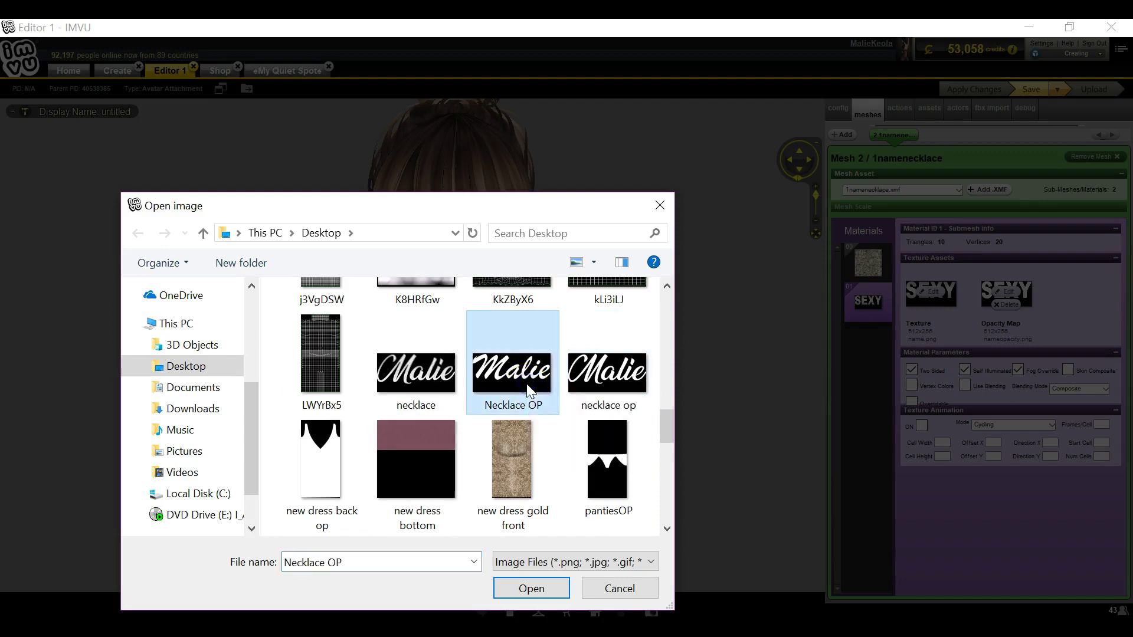
pyautogui.doubleClick(527, 389)
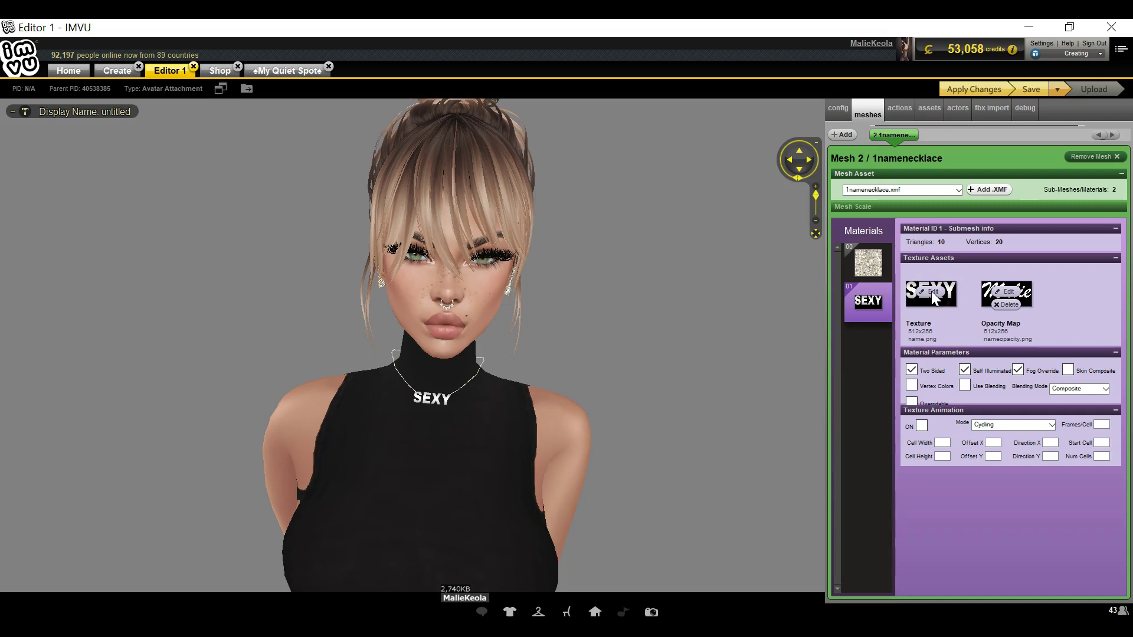
# Replace the texture of the necklace's name material with the Necklace OP image from the Desktop.
pyautogui.click(932, 294)
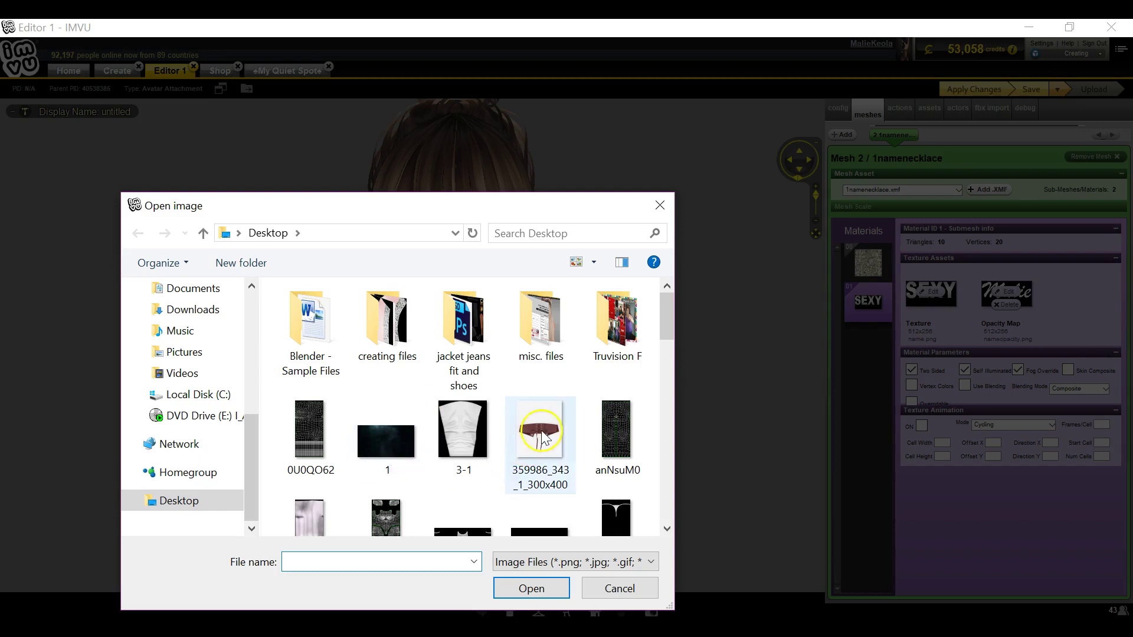
pyautogui.scroll(-5, 534, 448)
pyautogui.scroll(-7, 543, 437)
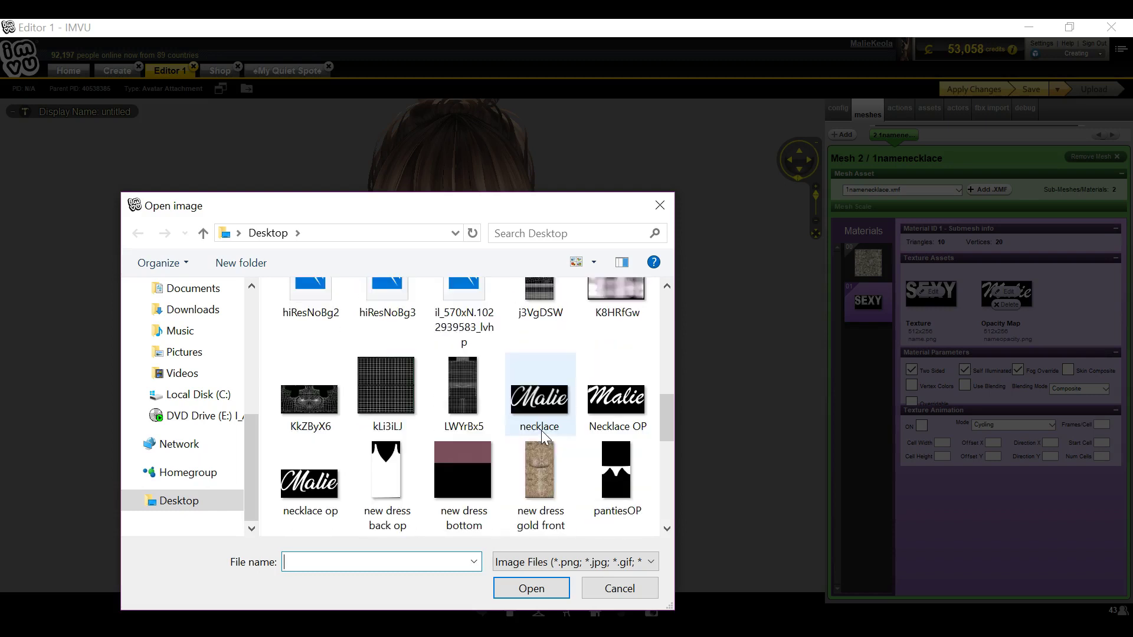
pyautogui.doubleClick(603, 319)
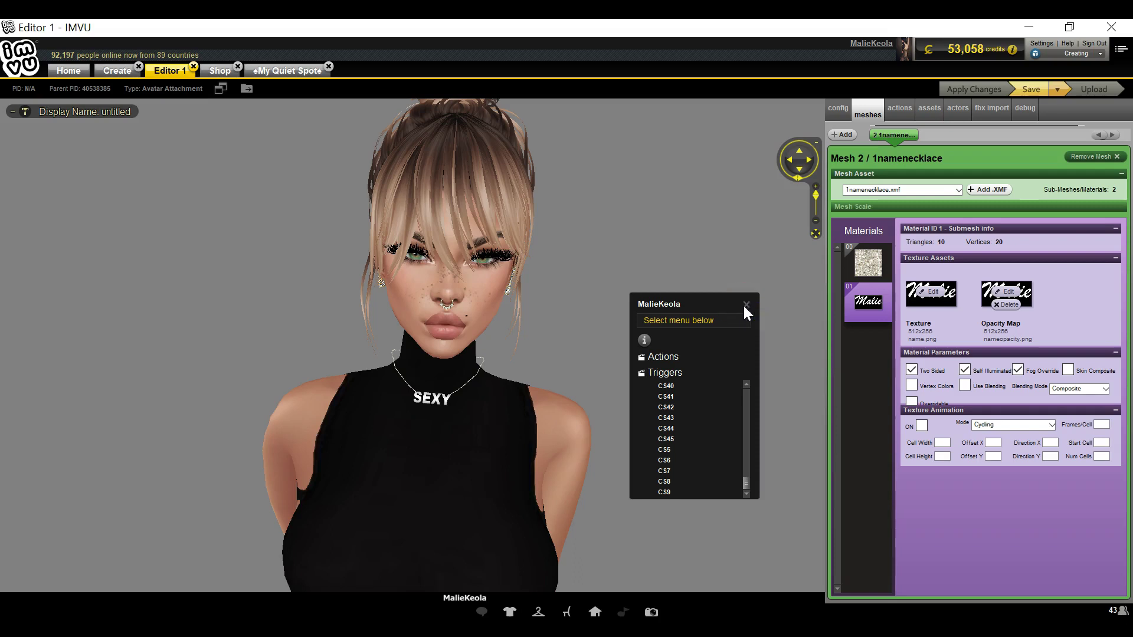
# Close the avatar's menu and examine the name pendant on the avatar from different angles and distances.
pyautogui.click(745, 305)
pyautogui.moveTo(672, 406); pyautogui.dragTo(758, 374)
pyautogui.moveTo(421, 385); pyautogui.dragTo(437, 493)
pyautogui.scroll(5, 438, 490)
pyautogui.scroll(-5, 436, 478)
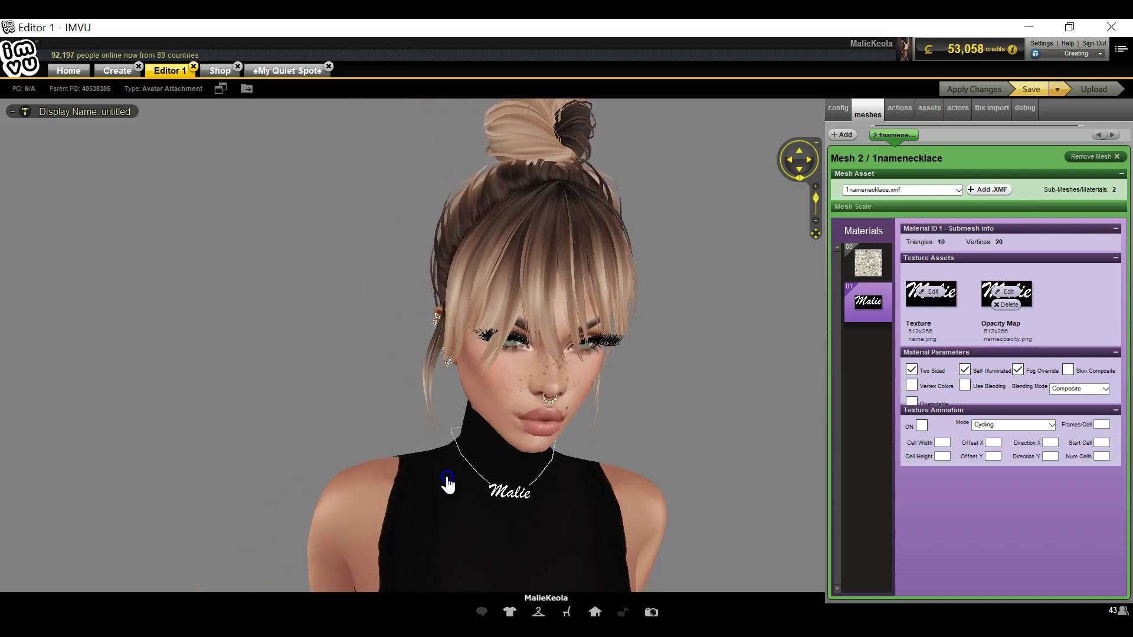
pyautogui.moveTo(447, 479); pyautogui.dragTo(445, 479)
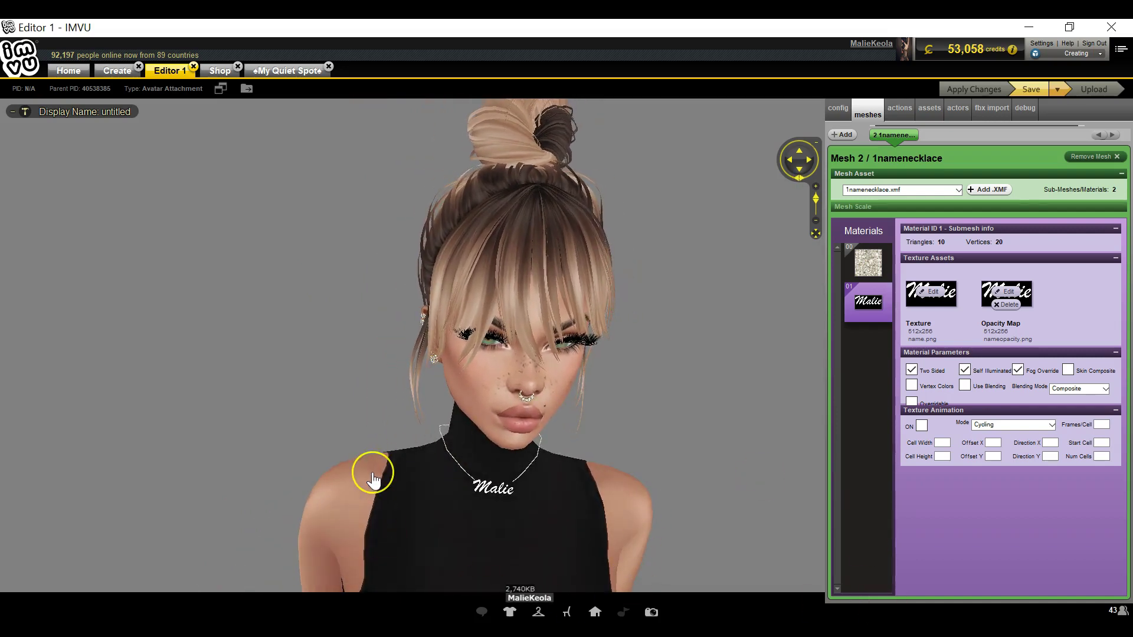
pyautogui.moveTo(389, 474); pyautogui.dragTo(643, 498)
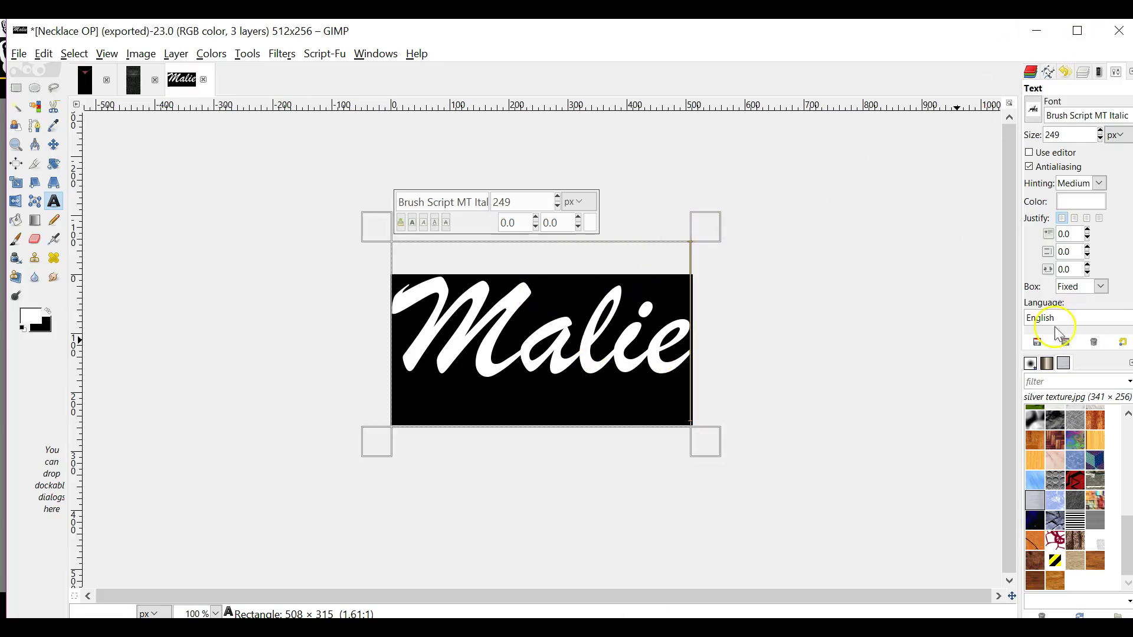
# Move the "text" layer above the name text layer and create a selection from the name layer's alpha.
pyautogui.click(1083, 72)
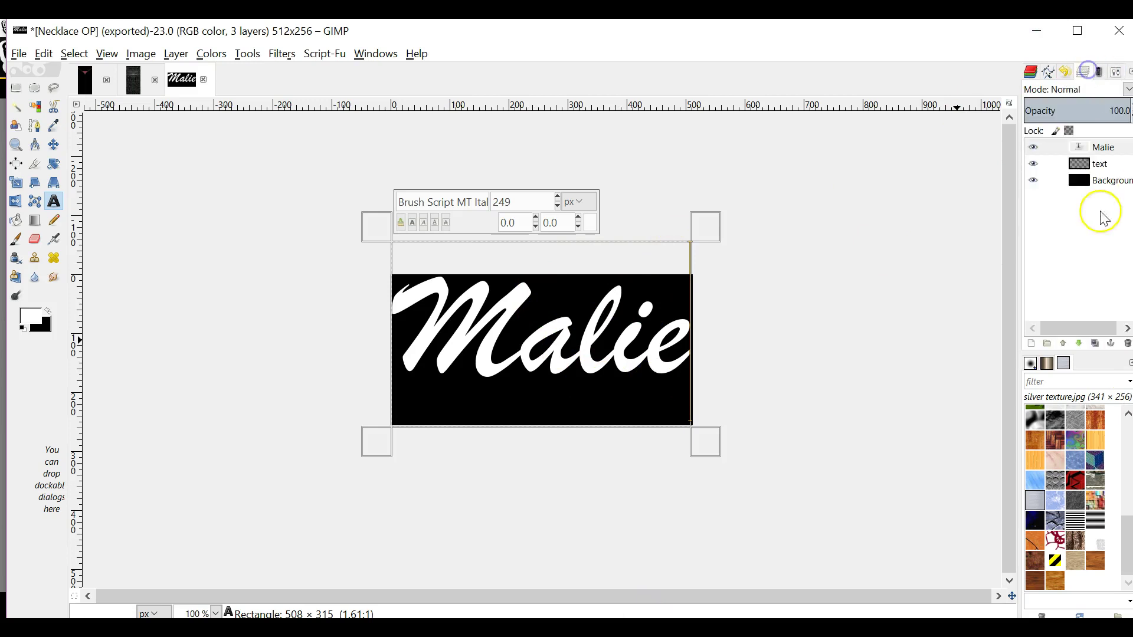
pyautogui.click(1083, 165)
pyautogui.moveTo(1083, 174); pyautogui.dragTo(1084, 144)
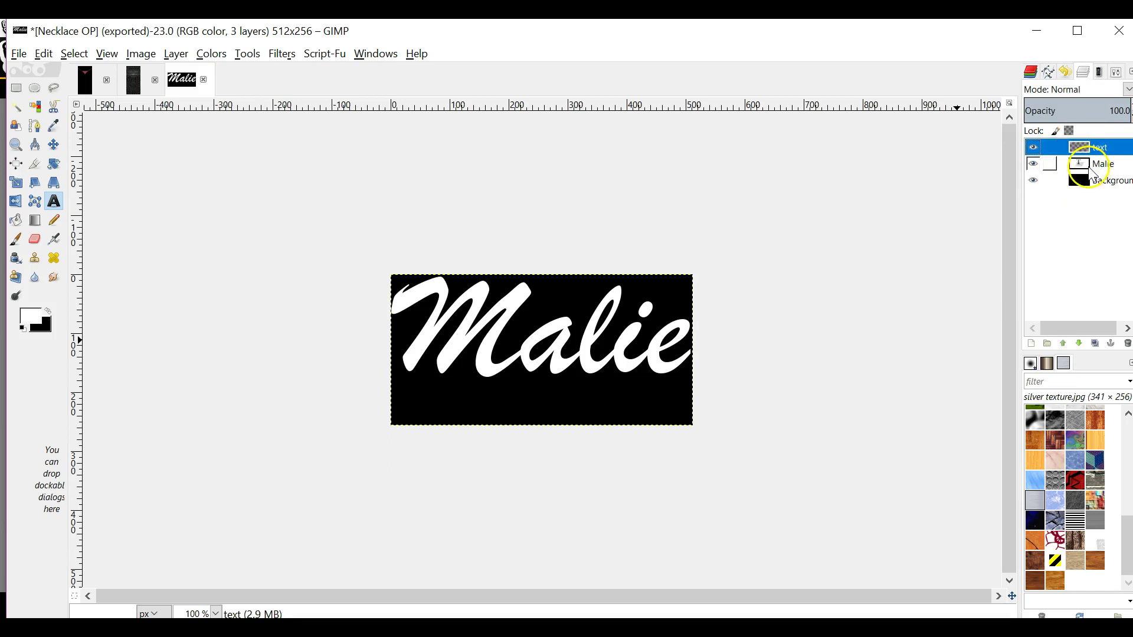
pyautogui.click(1088, 168)
pyautogui.rightClick(1091, 171)
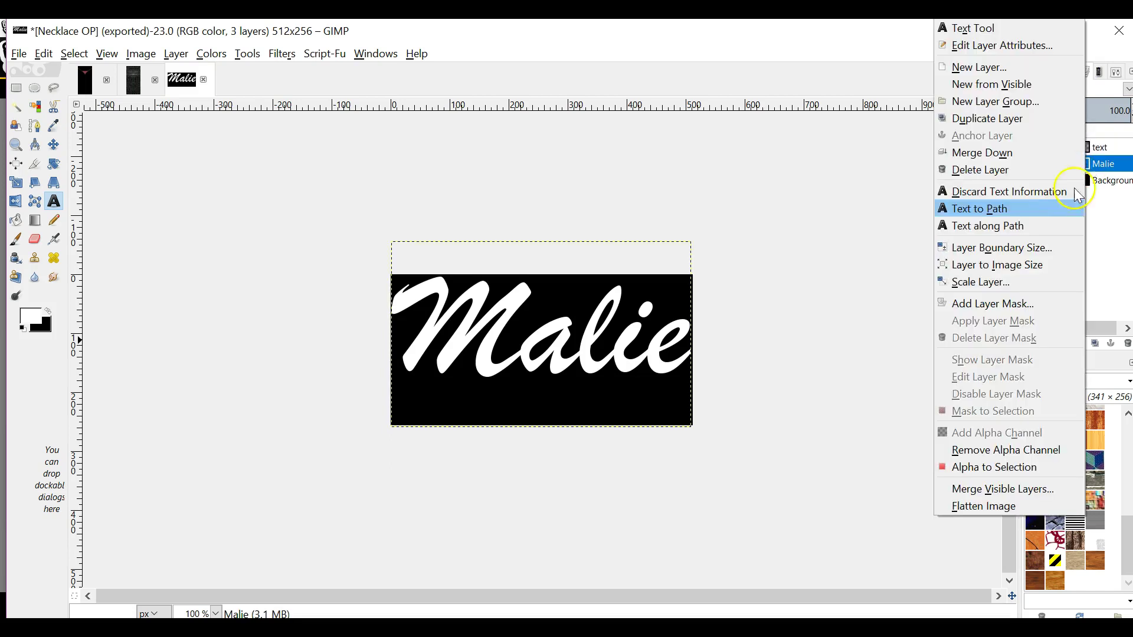
pyautogui.click(984, 469)
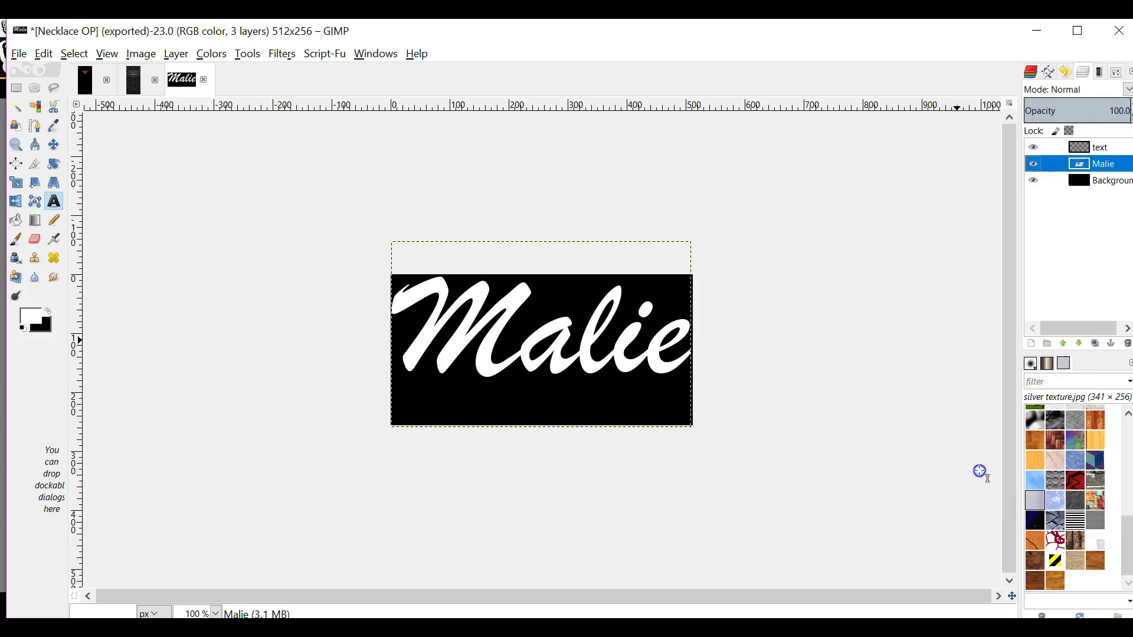
# Fill the name selection on the "text" layer with the silver texture.jpg pattern.
pyautogui.click(1093, 148)
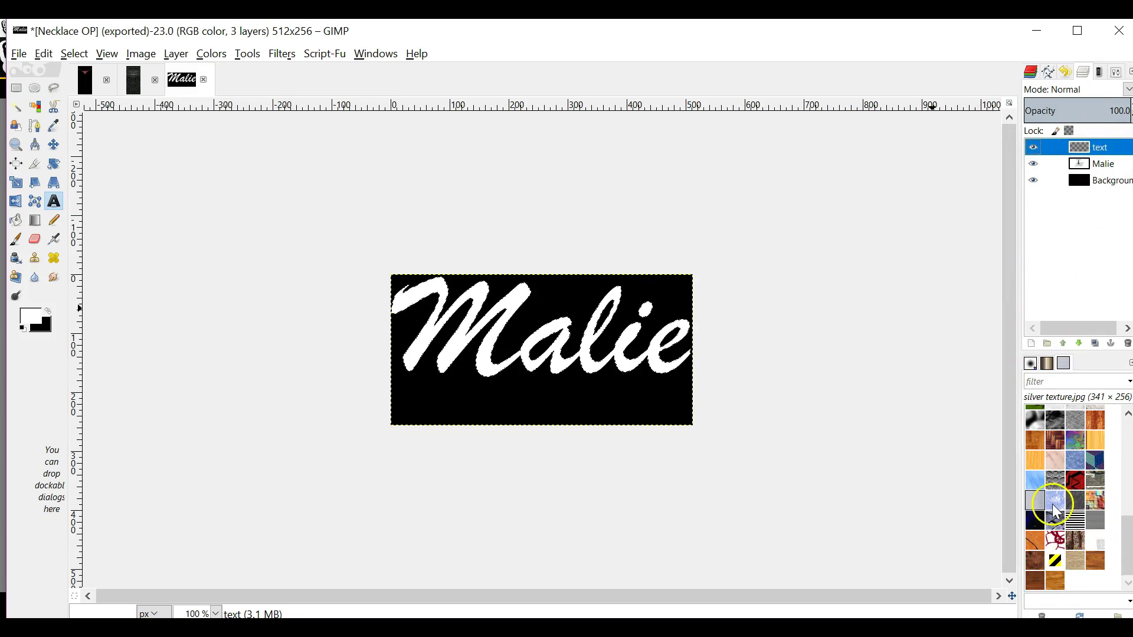
pyautogui.click(1028, 496)
pyautogui.moveTo(1028, 496); pyautogui.dragTo(639, 345)
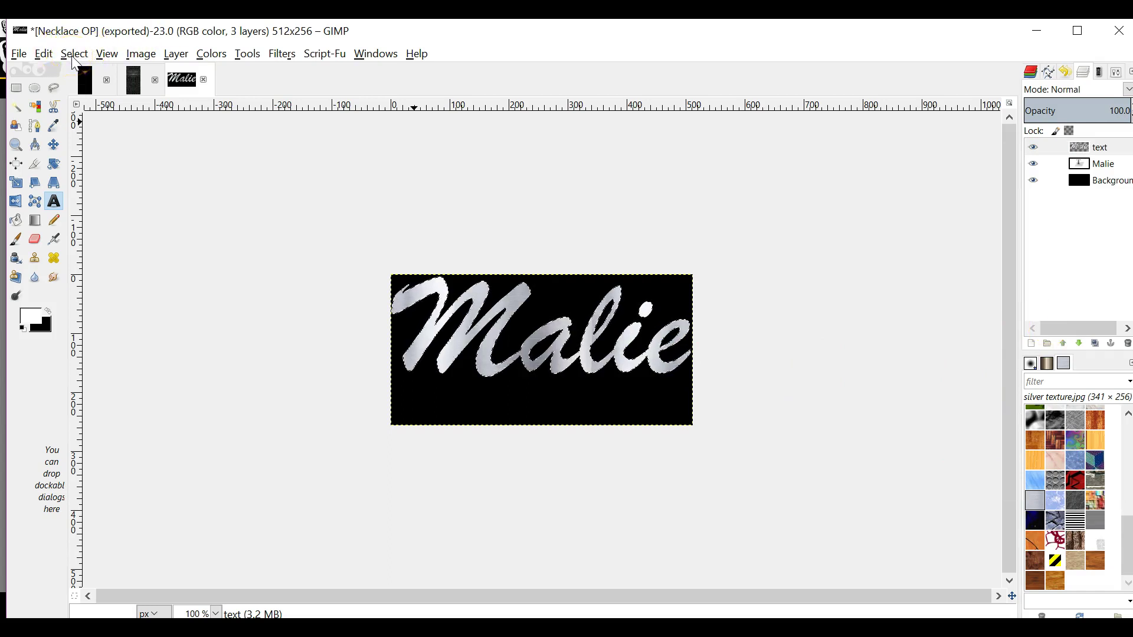
# Add a new transparent layer above the "text" layer and shrink the name selection by 4 px.
pyautogui.click(1032, 347)
pyautogui.click(1043, 477)
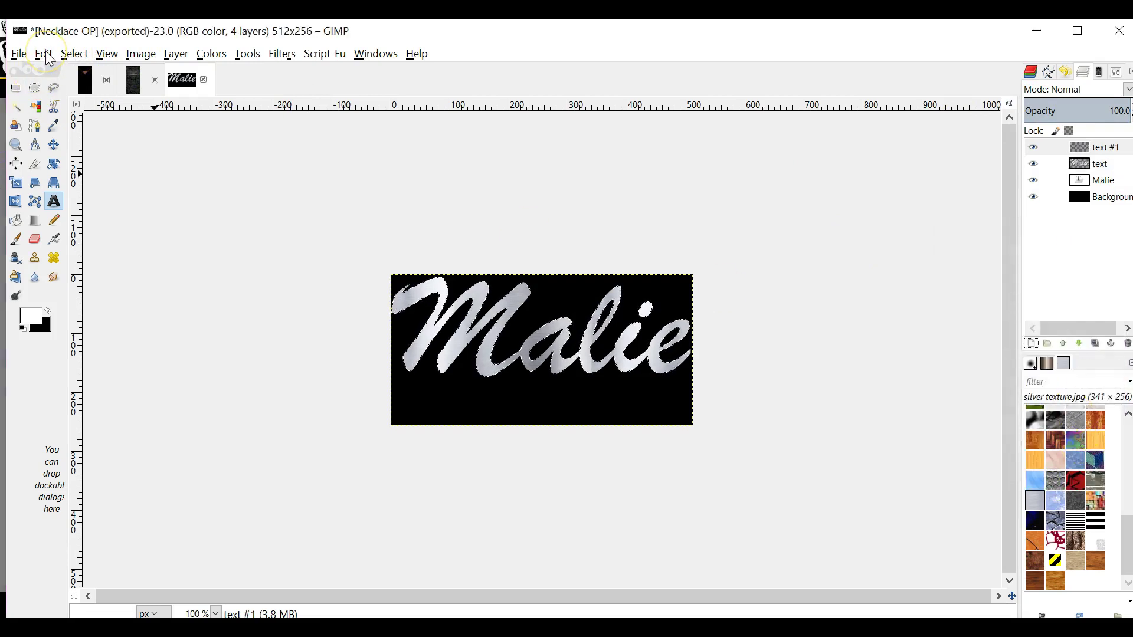
pyautogui.click(69, 54)
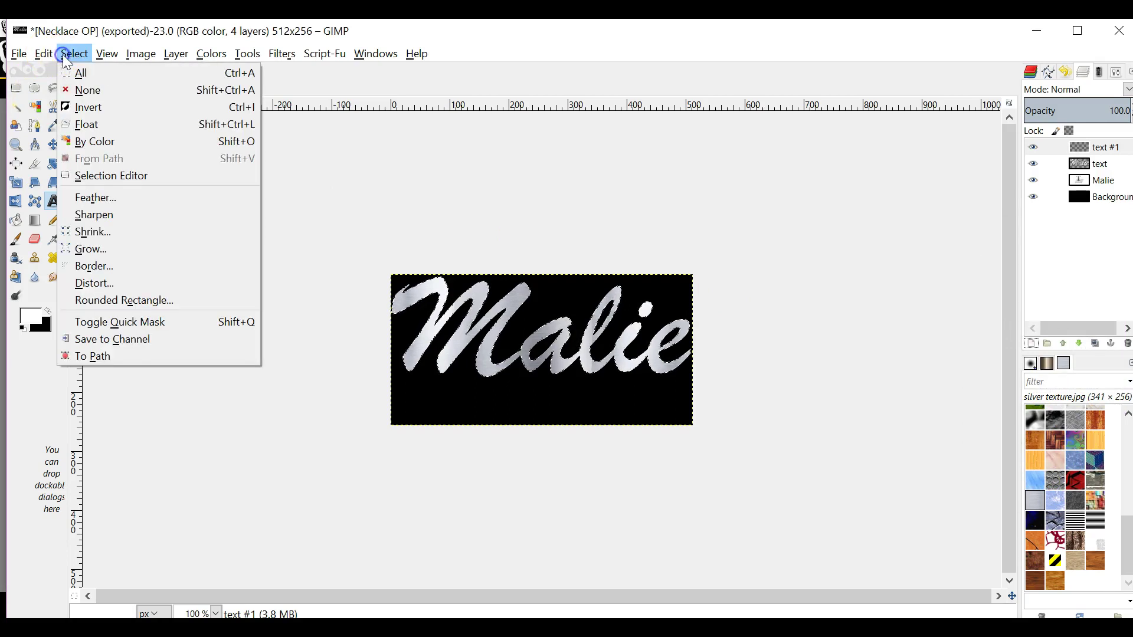
pyautogui.click(105, 236)
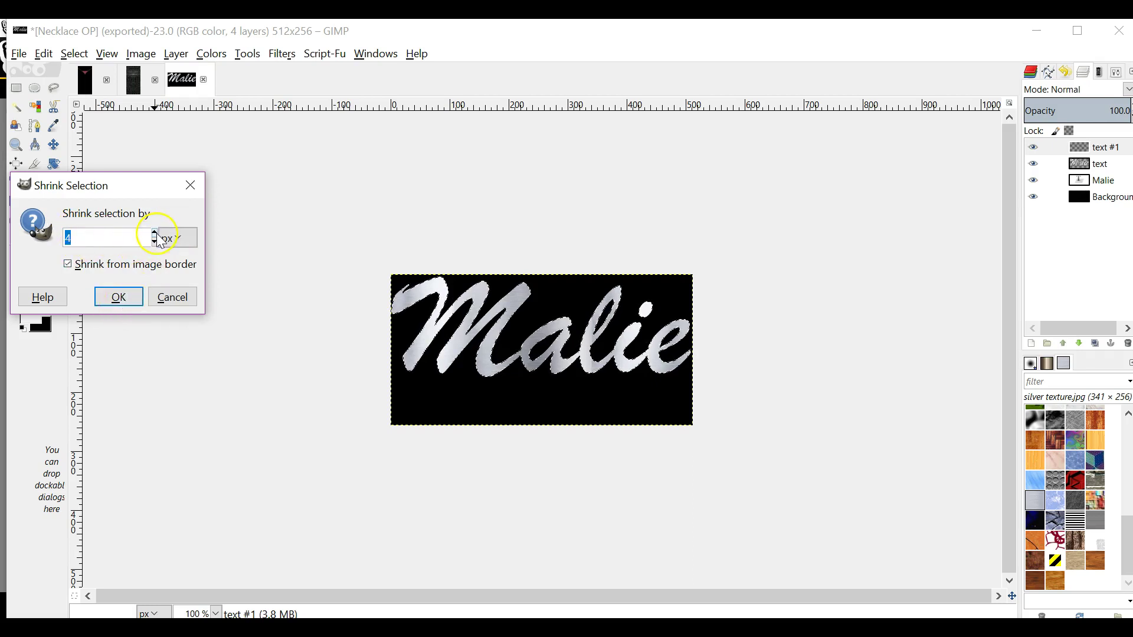
pyautogui.click(112, 300)
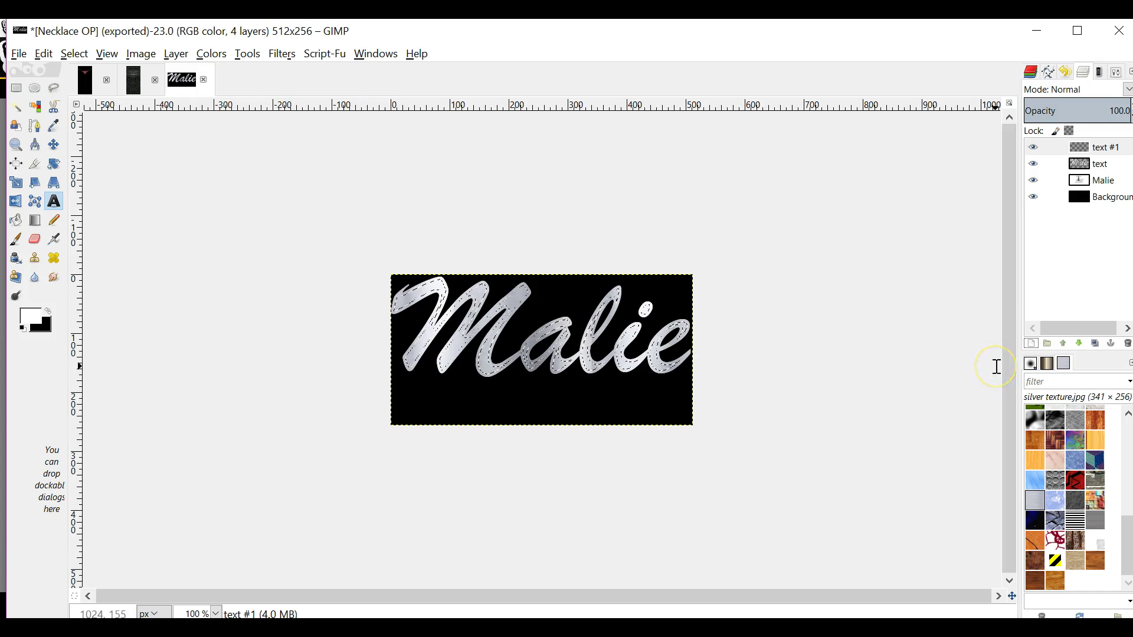
# Set the foreground color to dark purple 582f7b and bucket-fill the shrunken name selection on the new layer.
pyautogui.click(25, 313)
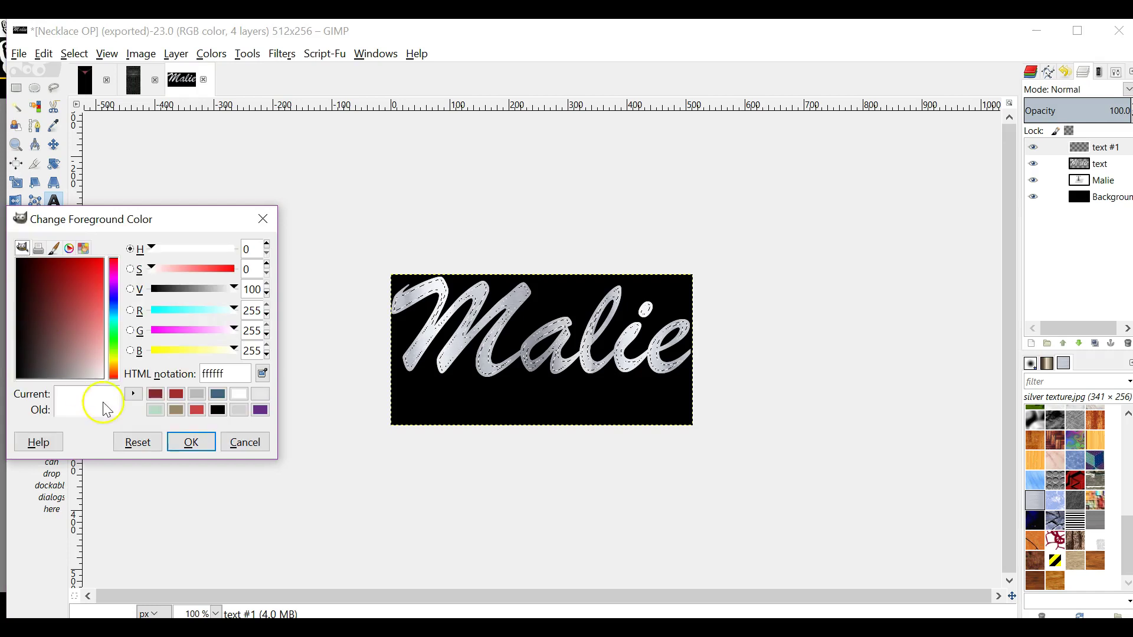
pyautogui.click(114, 331)
pyautogui.moveTo(113, 331)
pyautogui.mouseDown()
pyautogui.moveTo(109, 289)
pyautogui.moveTo(82, 334)
pyautogui.moveTo(59, 304)
pyautogui.mouseUp()
pyautogui.click(84, 324)
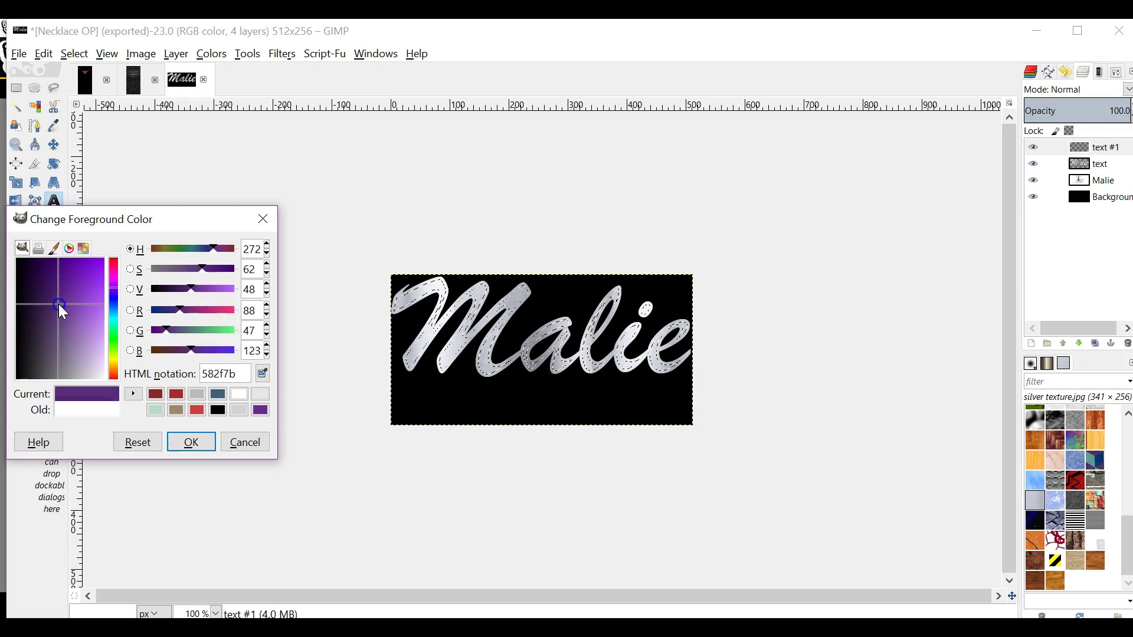
pyautogui.click(190, 443)
pyautogui.click(15, 220)
pyautogui.click(458, 345)
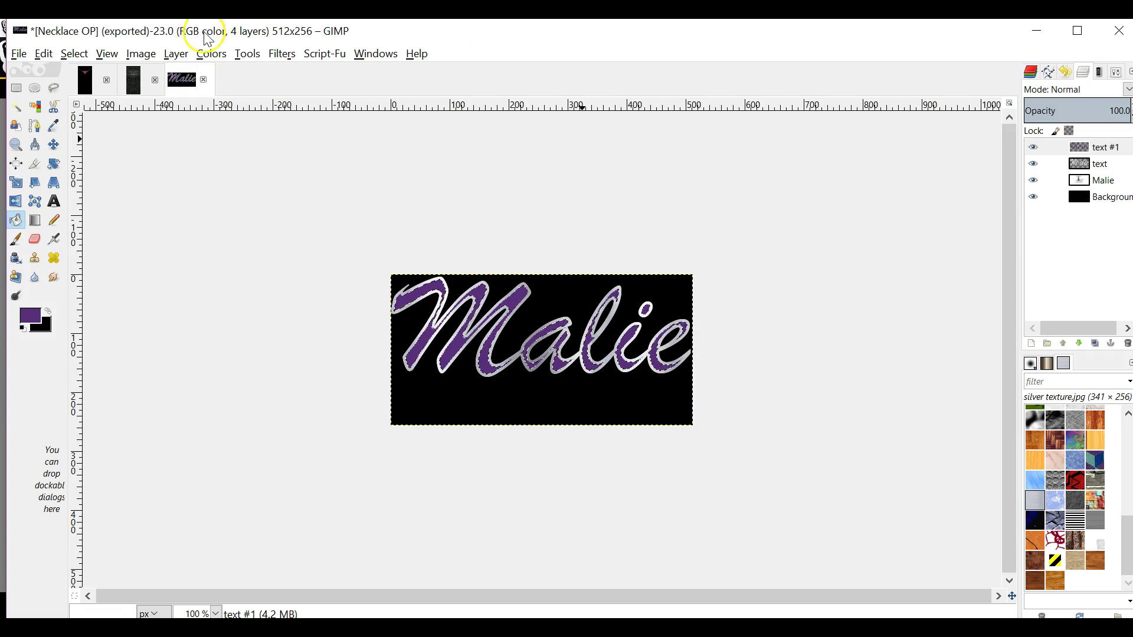
# Apply RGB Noise to the purple lettering with Red, Green and Blue set to 0.60.
pyautogui.click(281, 53)
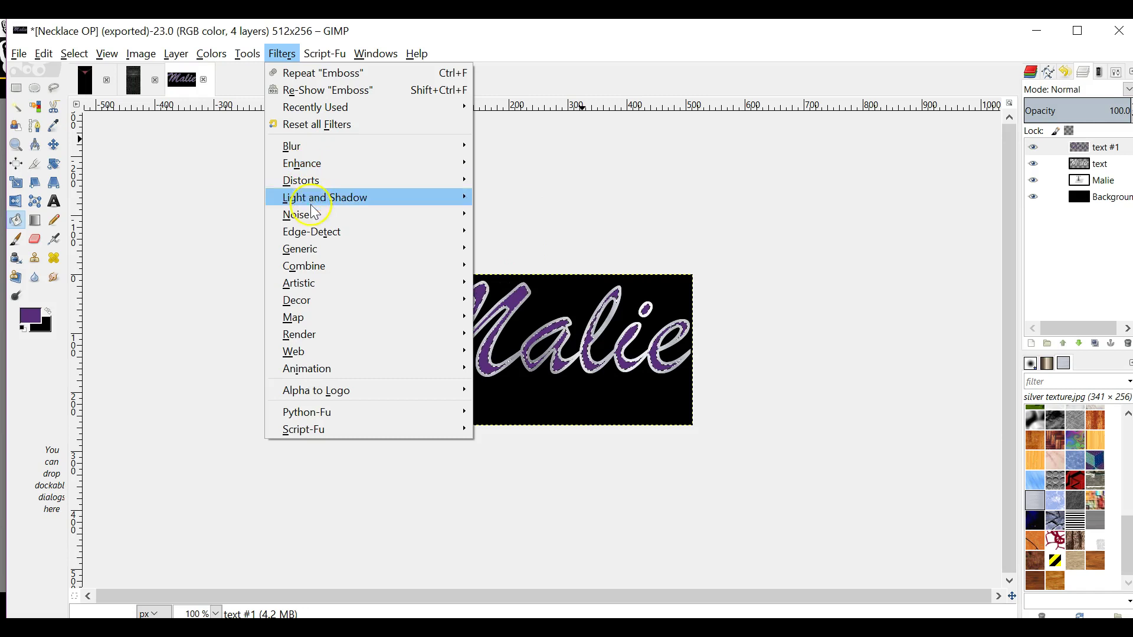
pyautogui.moveTo(311, 214)
pyautogui.click(547, 266)
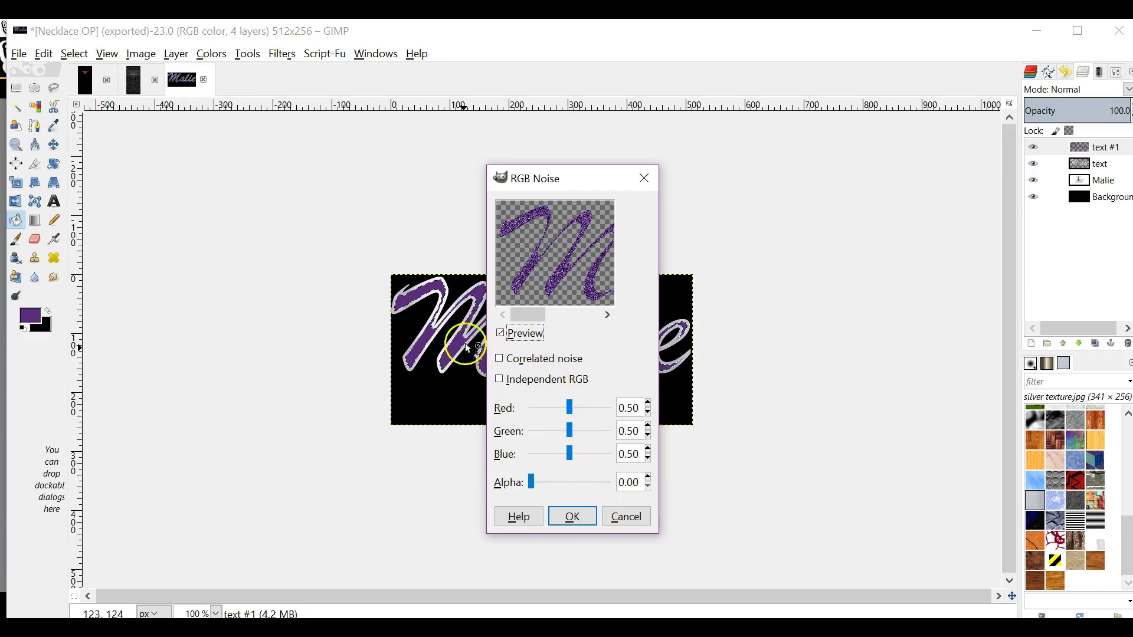
pyautogui.click(648, 403)
pyautogui.click(648, 403)
pyautogui.click(648, 403)
pyautogui.click(648, 403)
pyautogui.click(648, 403)
pyautogui.click(647, 403)
pyautogui.click(648, 403)
pyautogui.click(648, 402)
pyautogui.click(648, 403)
pyautogui.click(648, 403)
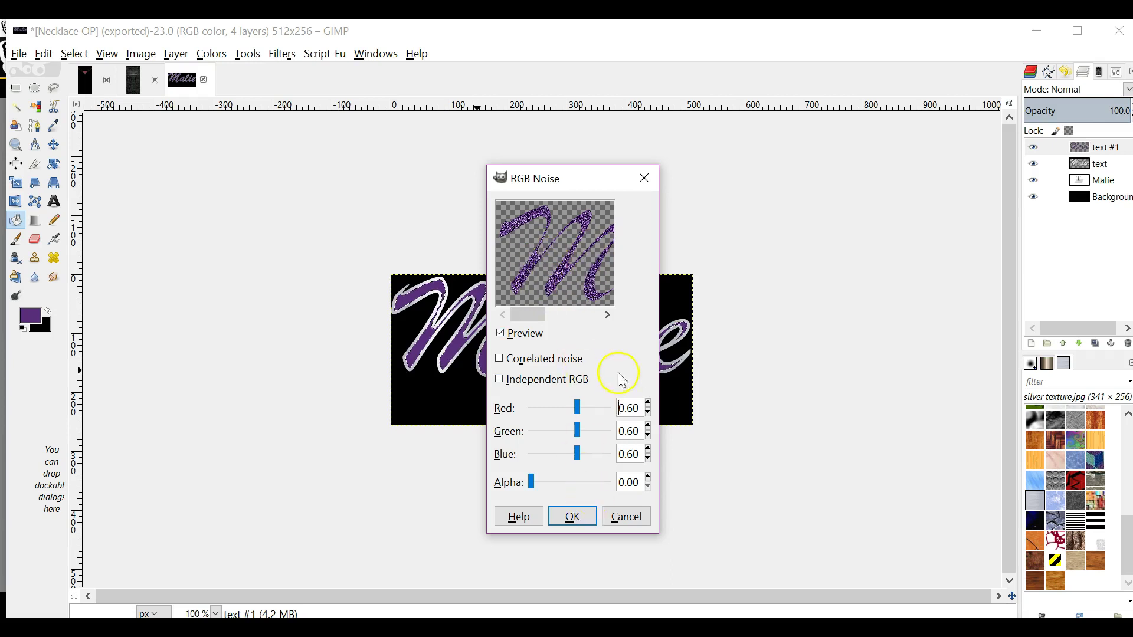
pyautogui.click(576, 520)
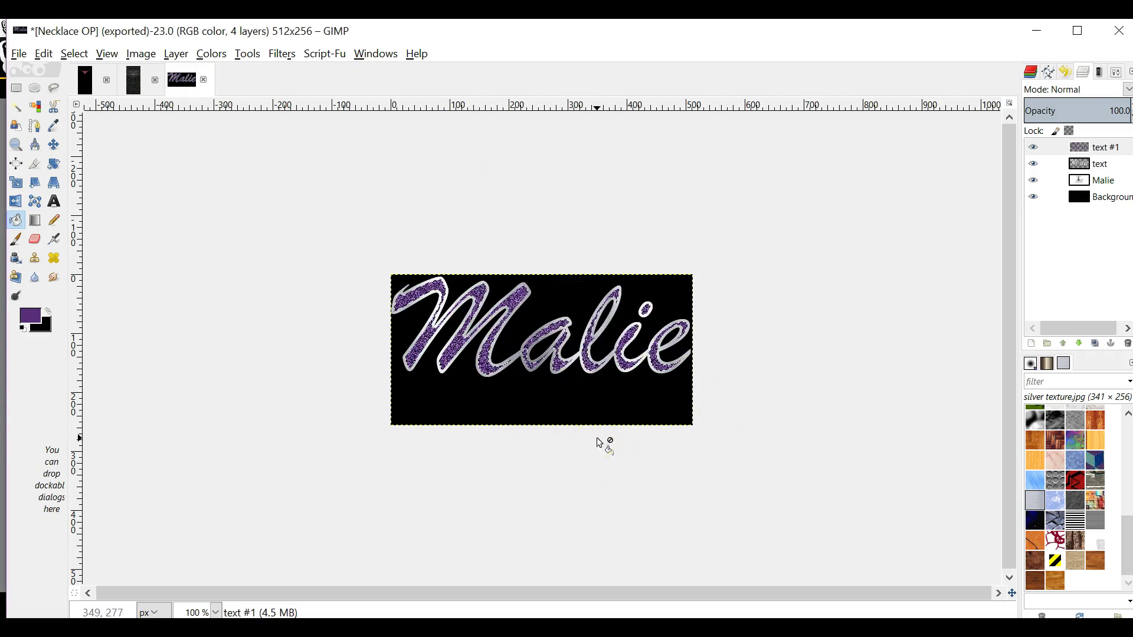
# Clear the active name selection so nothing in the image is selected.
pyautogui.click(549, 397)
pyautogui.click(43, 53)
pyautogui.click(73, 53)
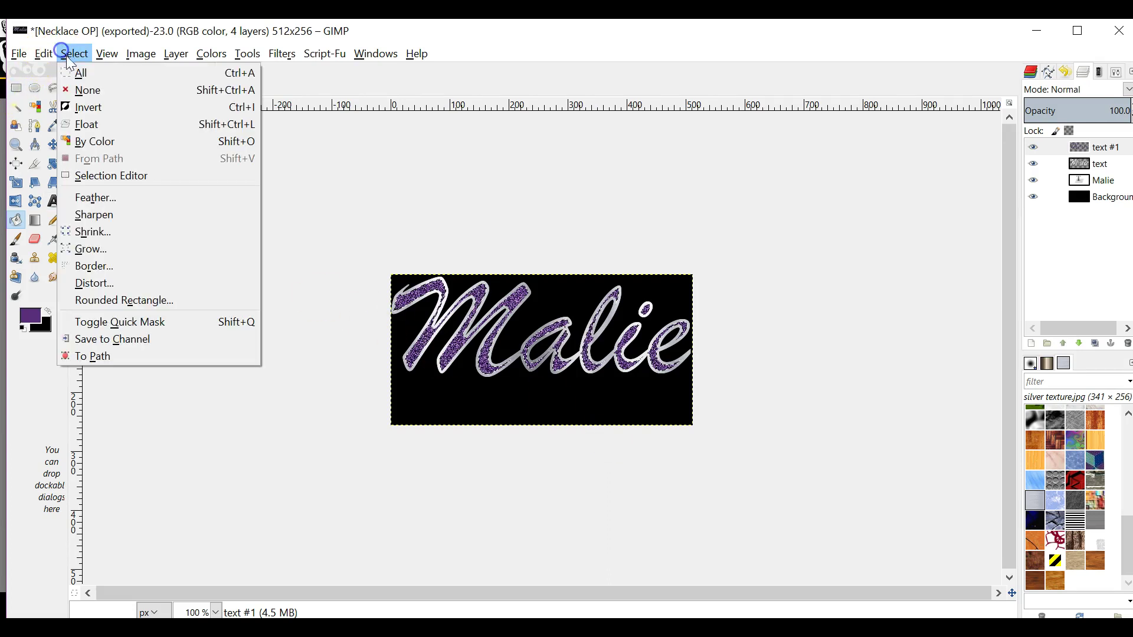
pyautogui.click(86, 89)
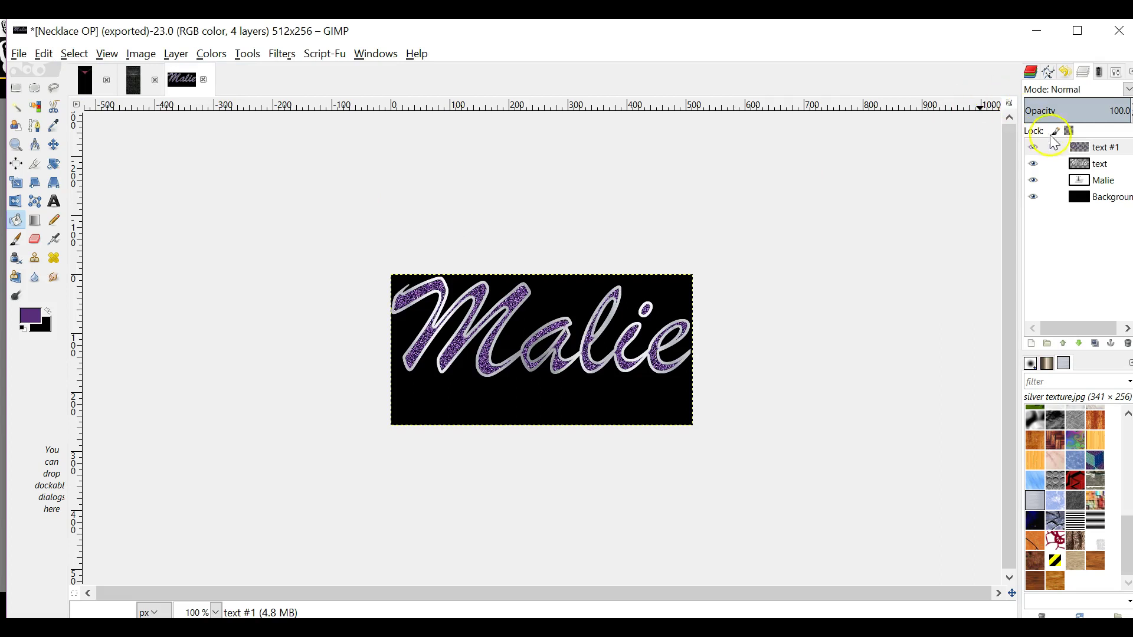
# Apply a light RGB Noise to the silver "text" layer, with equal low Red, Green and Blue amounts.
pyautogui.click(1087, 164)
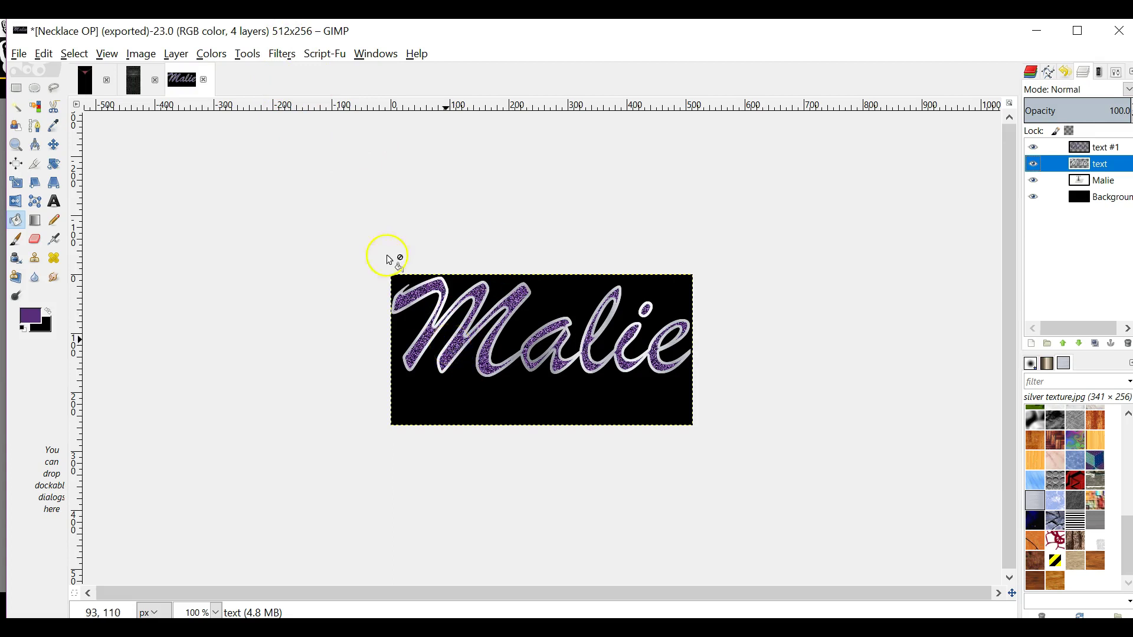
pyautogui.click(281, 53)
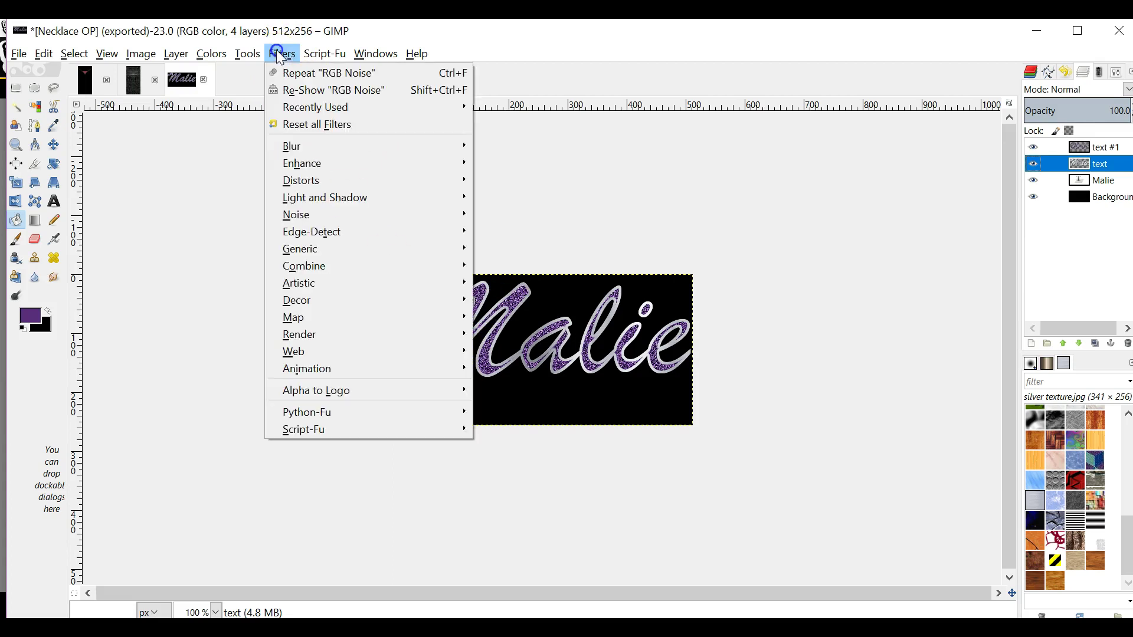
pyautogui.click(324, 92)
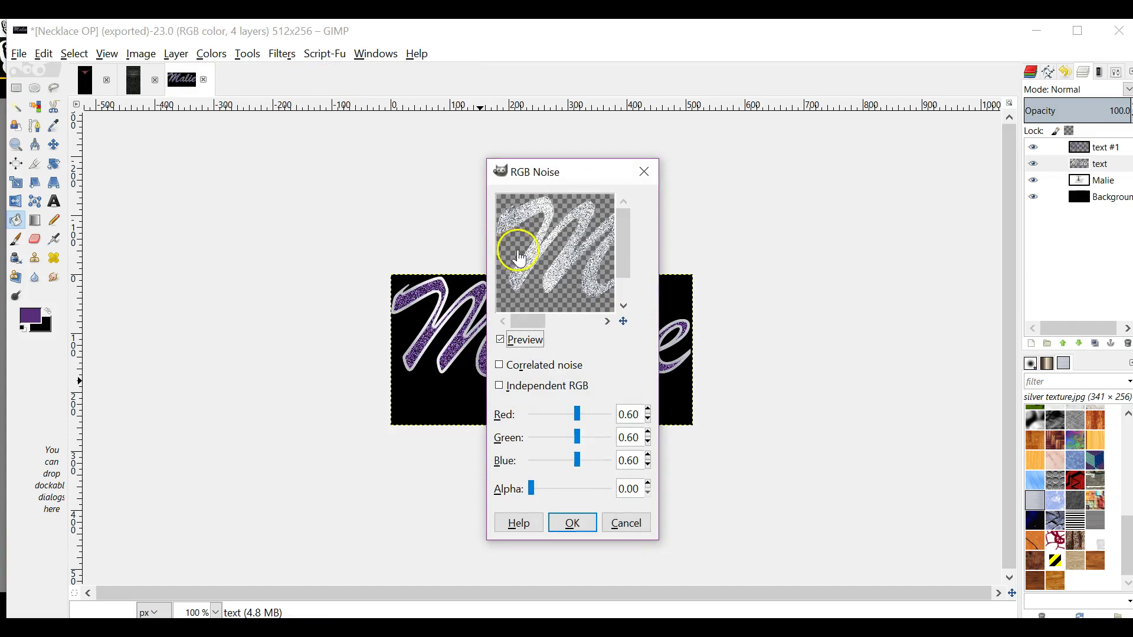
pyautogui.click(649, 443)
pyautogui.click(649, 443)
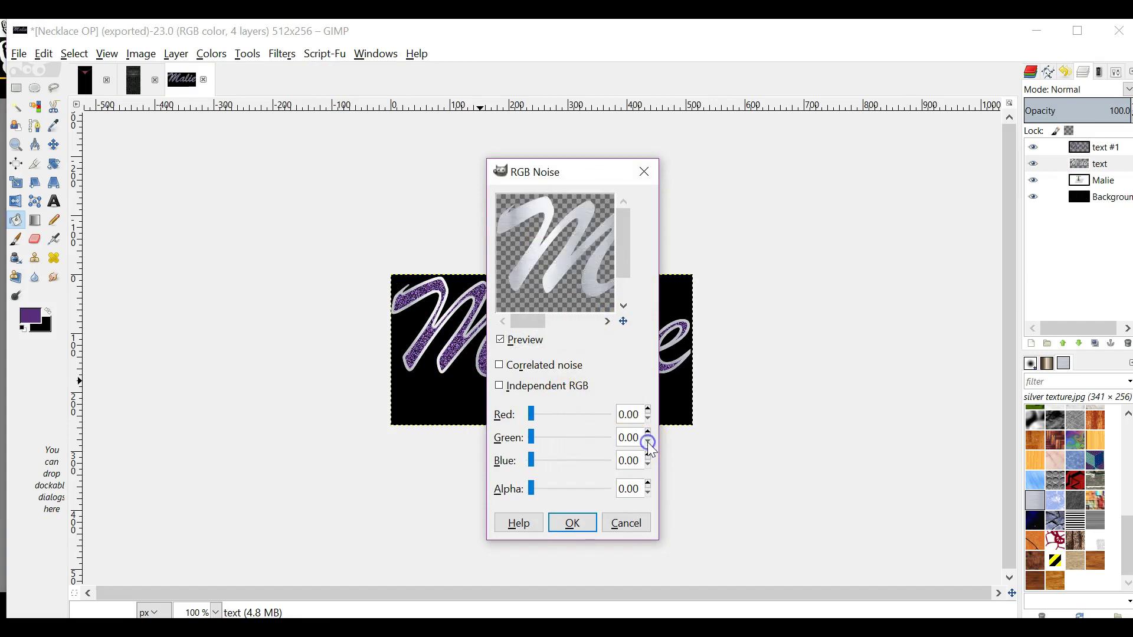
pyautogui.click(648, 434)
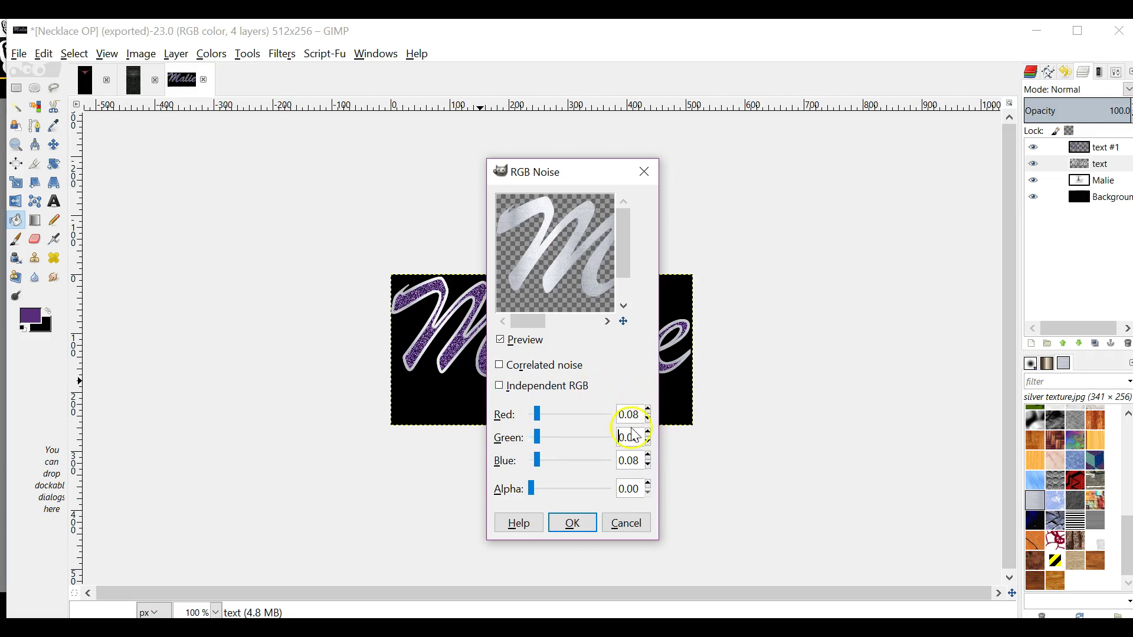
pyautogui.click(647, 434)
pyautogui.click(648, 434)
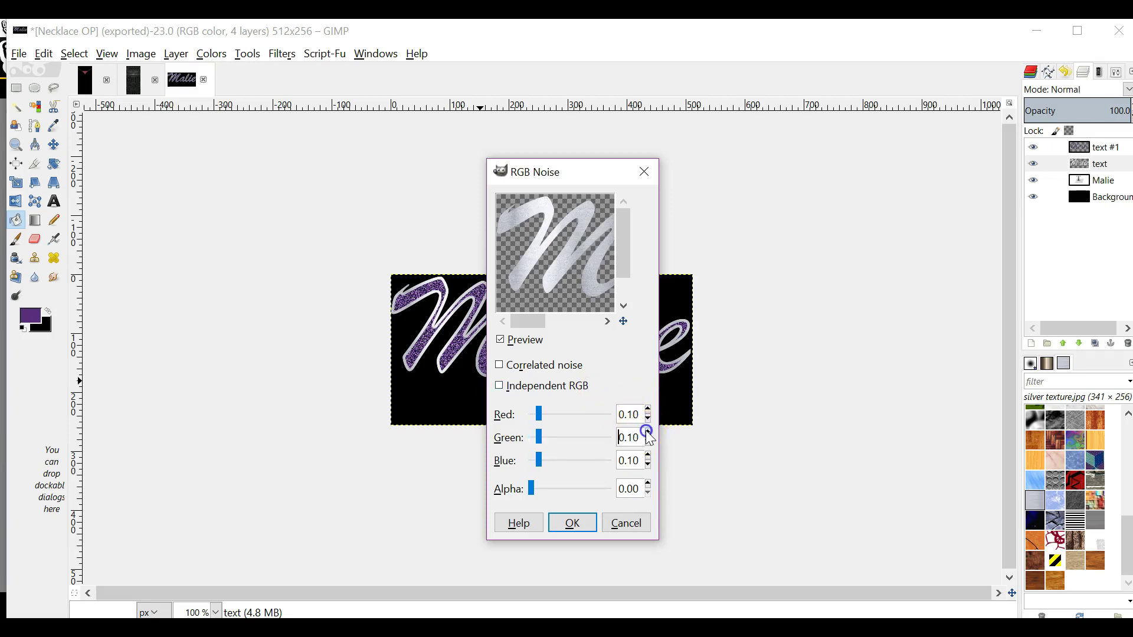
pyautogui.click(647, 433)
pyautogui.click(648, 433)
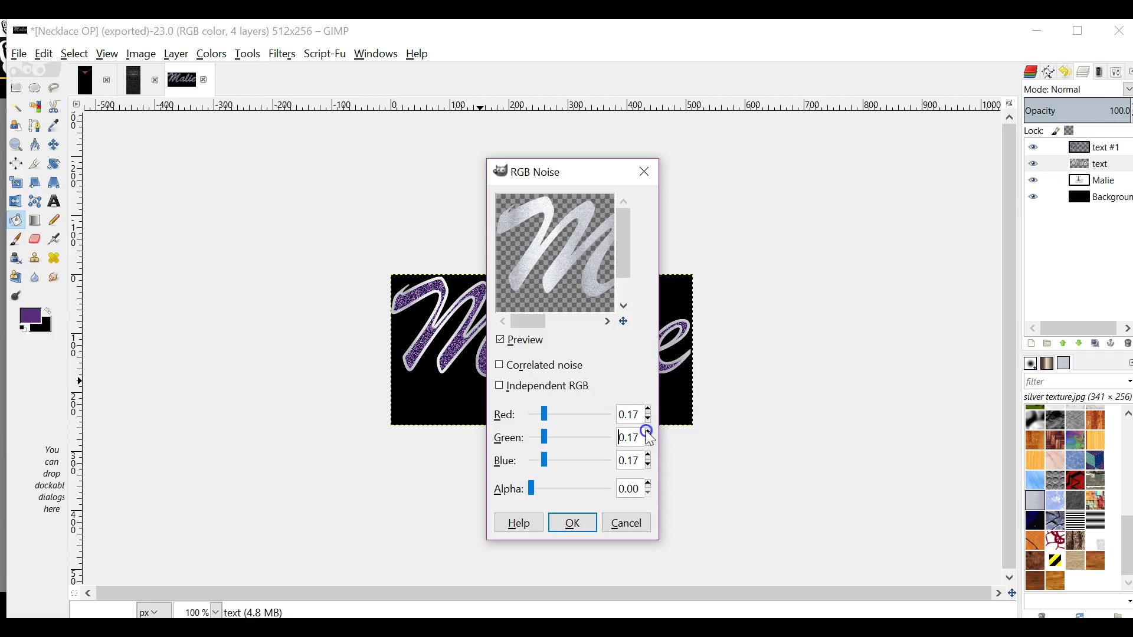
pyautogui.click(648, 433)
pyautogui.click(647, 433)
pyautogui.click(648, 433)
pyautogui.click(571, 524)
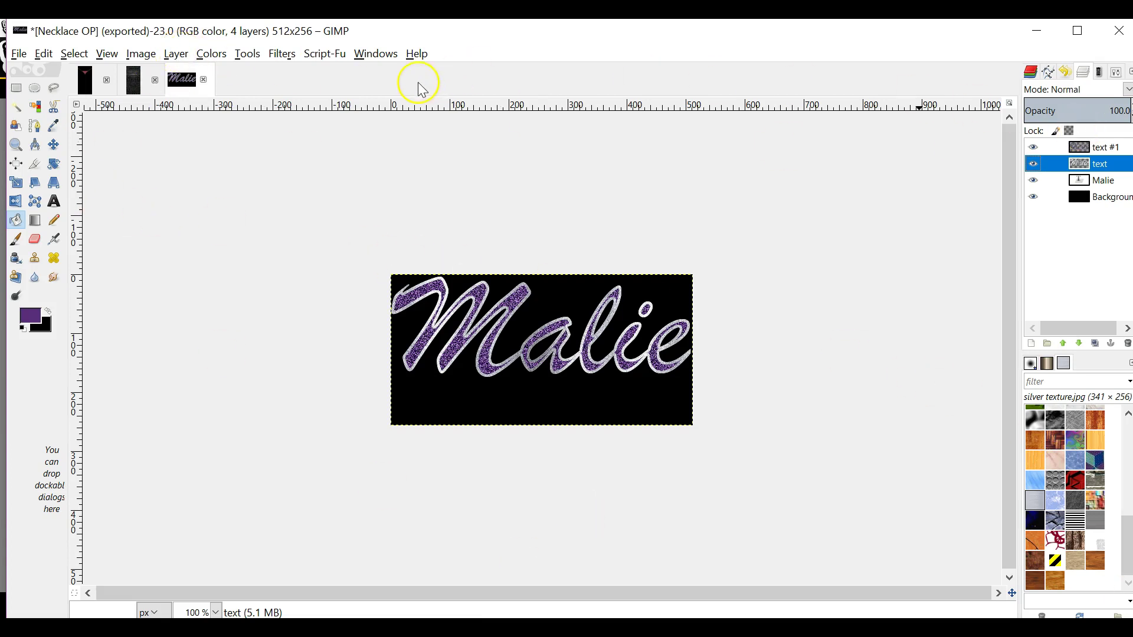
# Add a bevel with thickness 5 directly to the silver "text" layer, with Work on copy turned off.
pyautogui.click(278, 56)
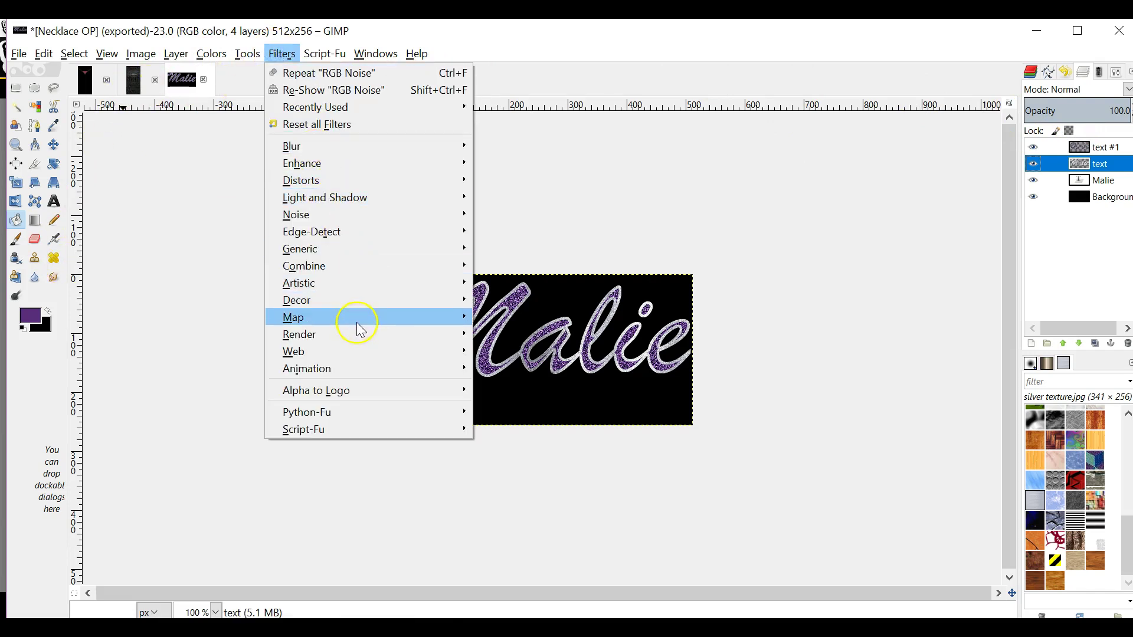
pyautogui.moveTo(347, 306)
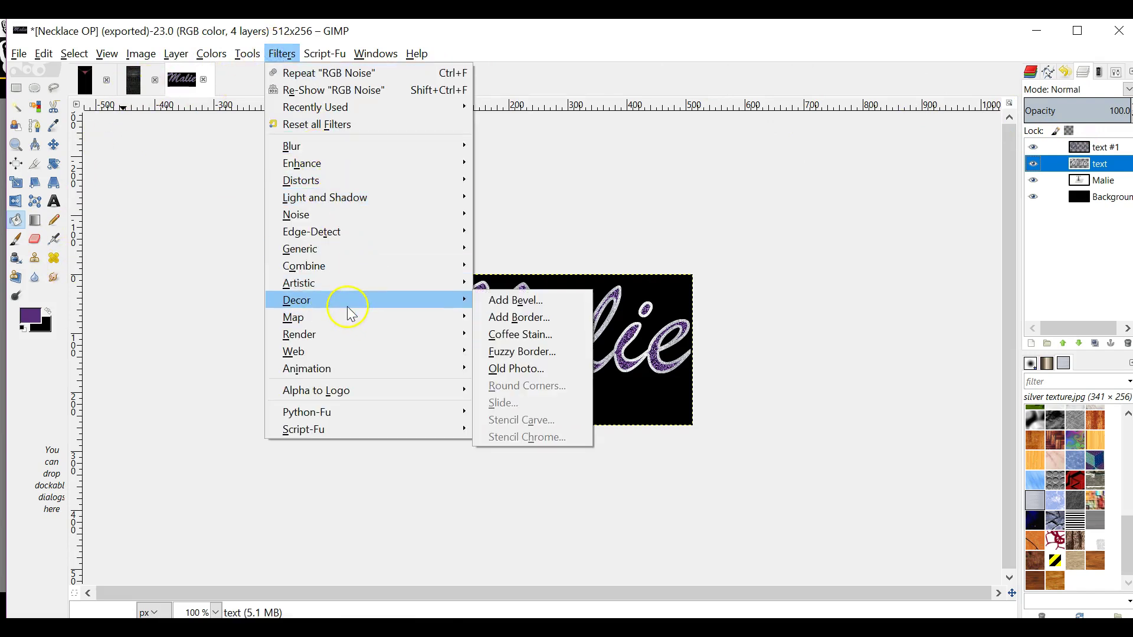
pyautogui.click(516, 302)
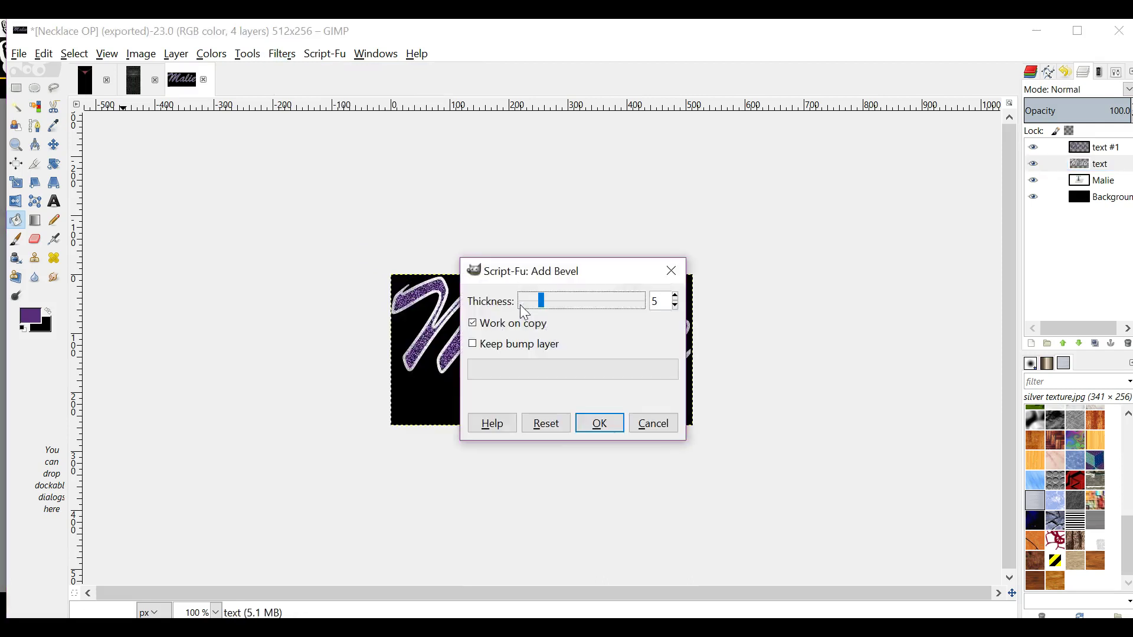
pyautogui.click(472, 323)
pyautogui.click(600, 422)
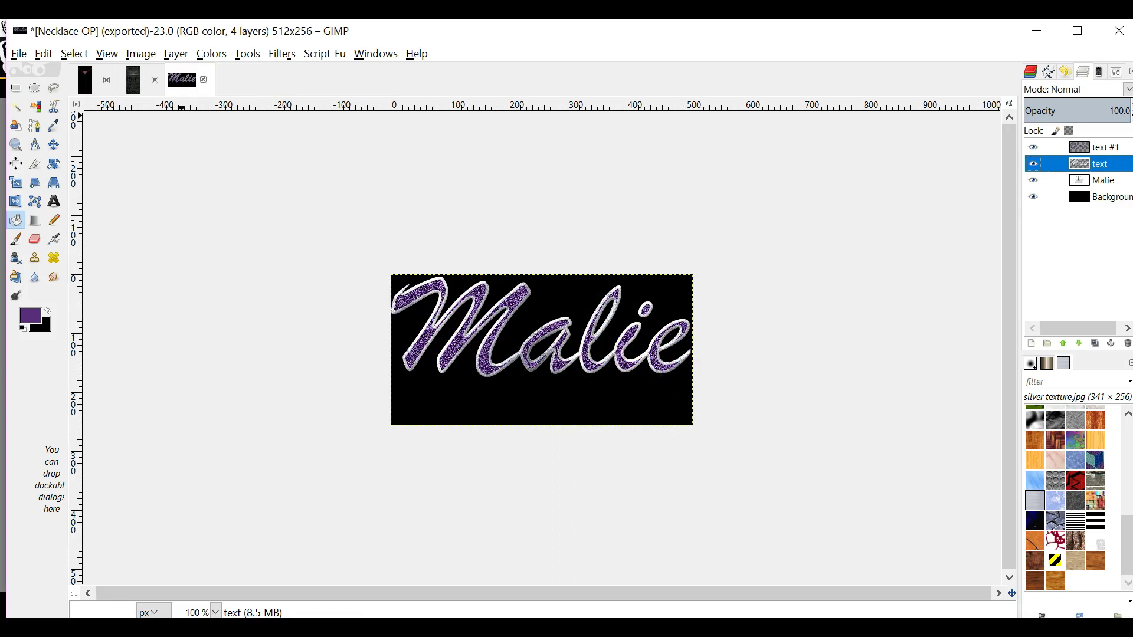
# Export the finished lettering to the Desktop as "Necklace .jpg" at JPEG quality 90.
pyautogui.click(18, 53)
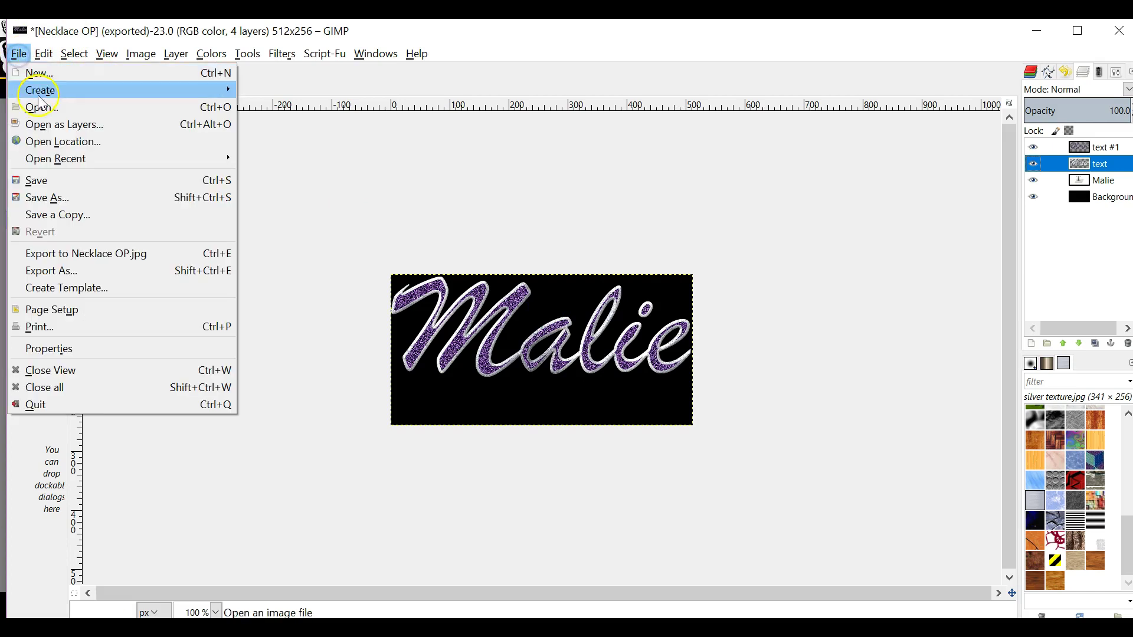
pyautogui.click(53, 270)
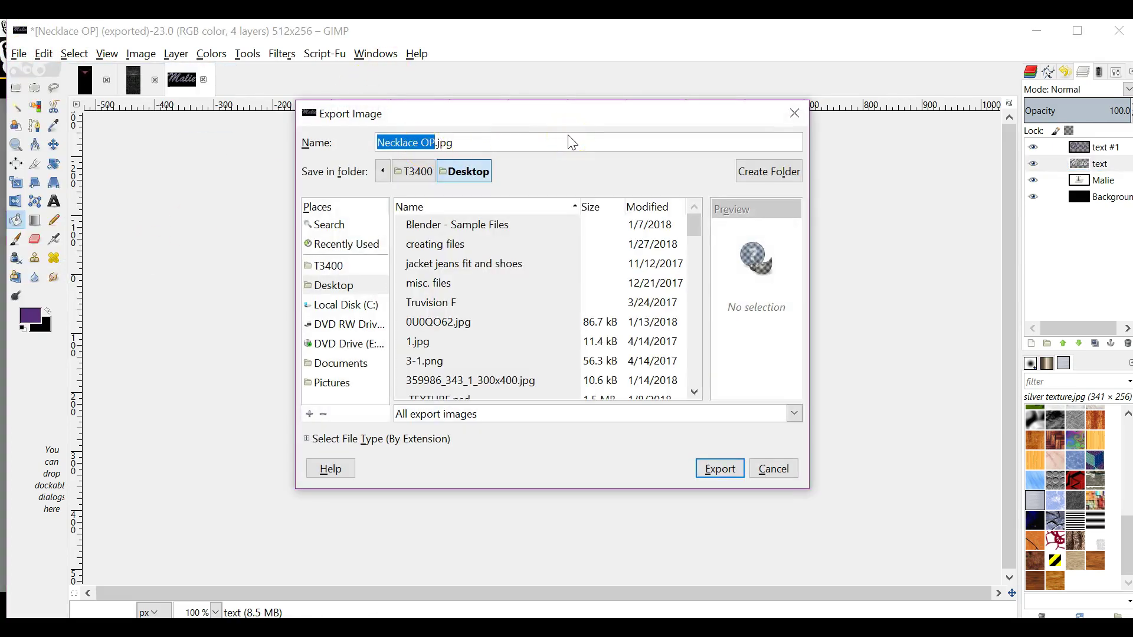
pyautogui.click(436, 143)
pyautogui.press('BackSpace')
pyautogui.press('BackSpace')
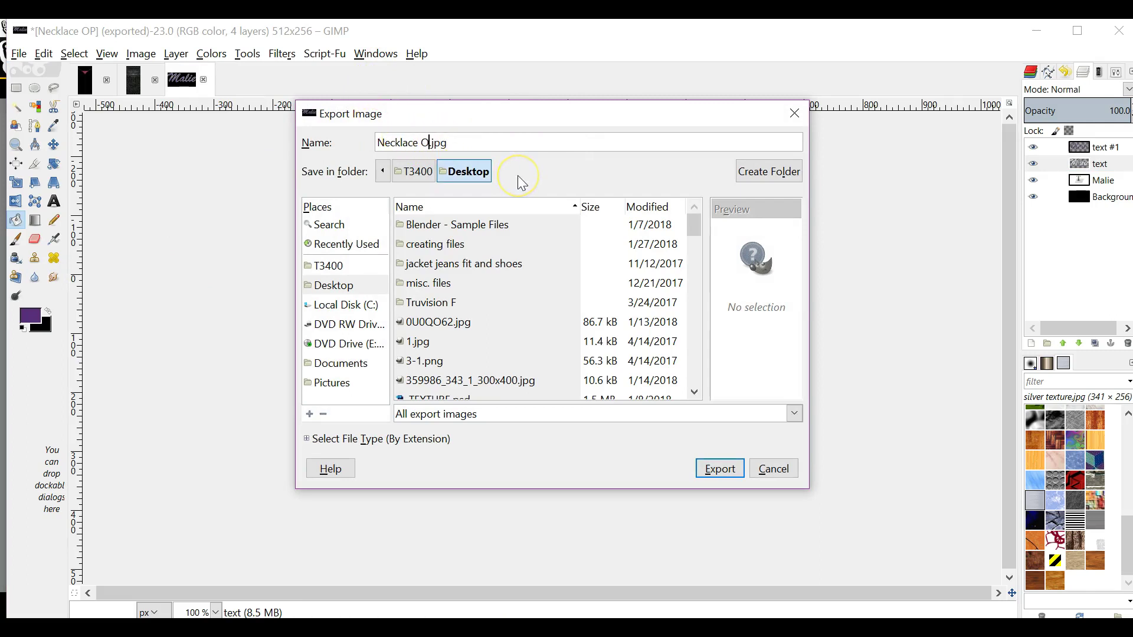
pyautogui.press('Return')
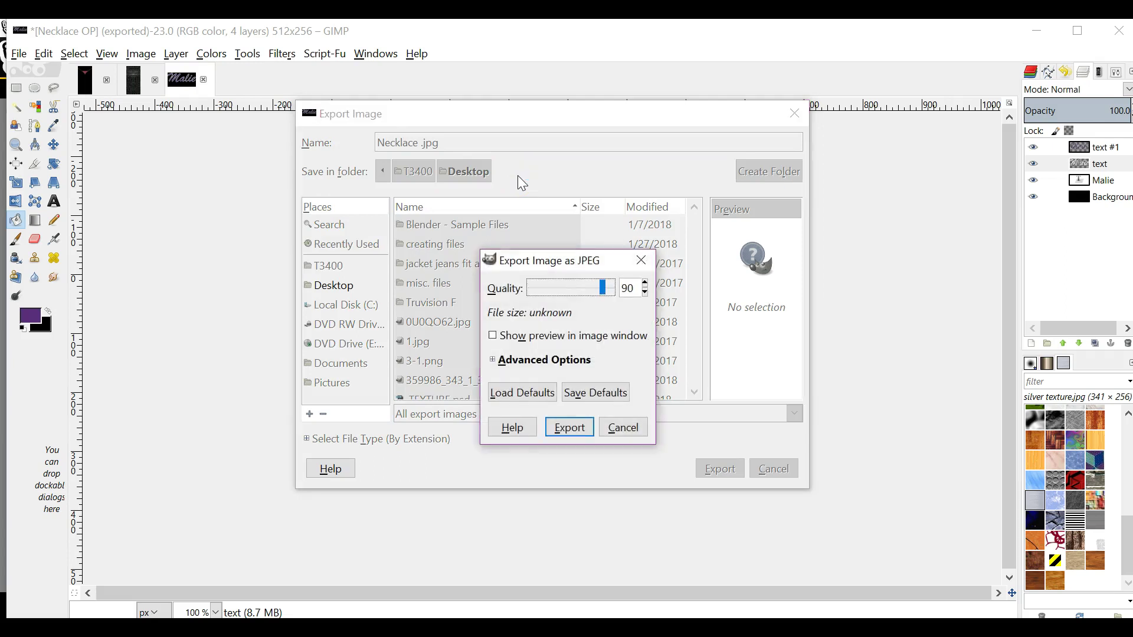
pyautogui.press('Return')
# Switch to the IMVU editor, replace material 01's texture with the exported Necklace image from the Desktop and apply the change.
pyautogui.click(502, 559)
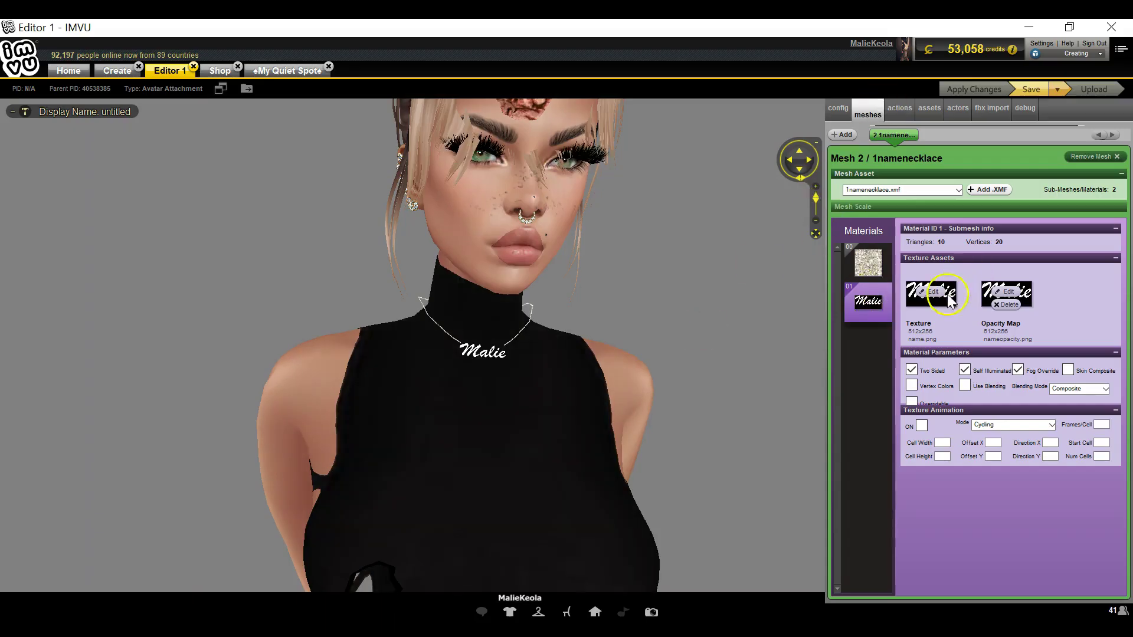
pyautogui.click(937, 293)
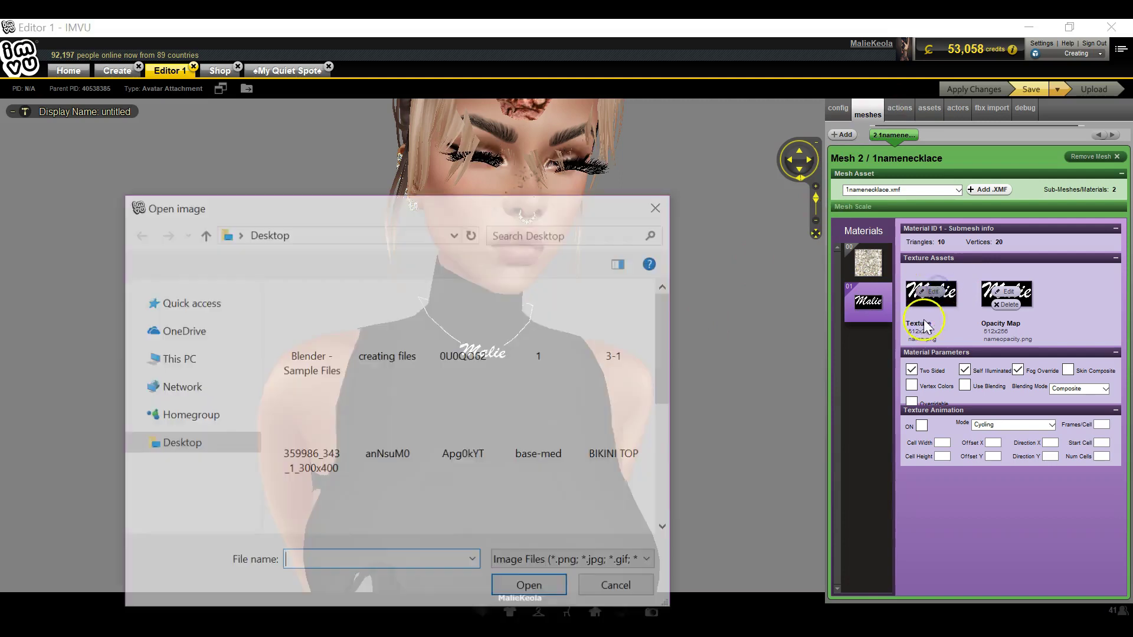
pyautogui.scroll(-10, 484, 472)
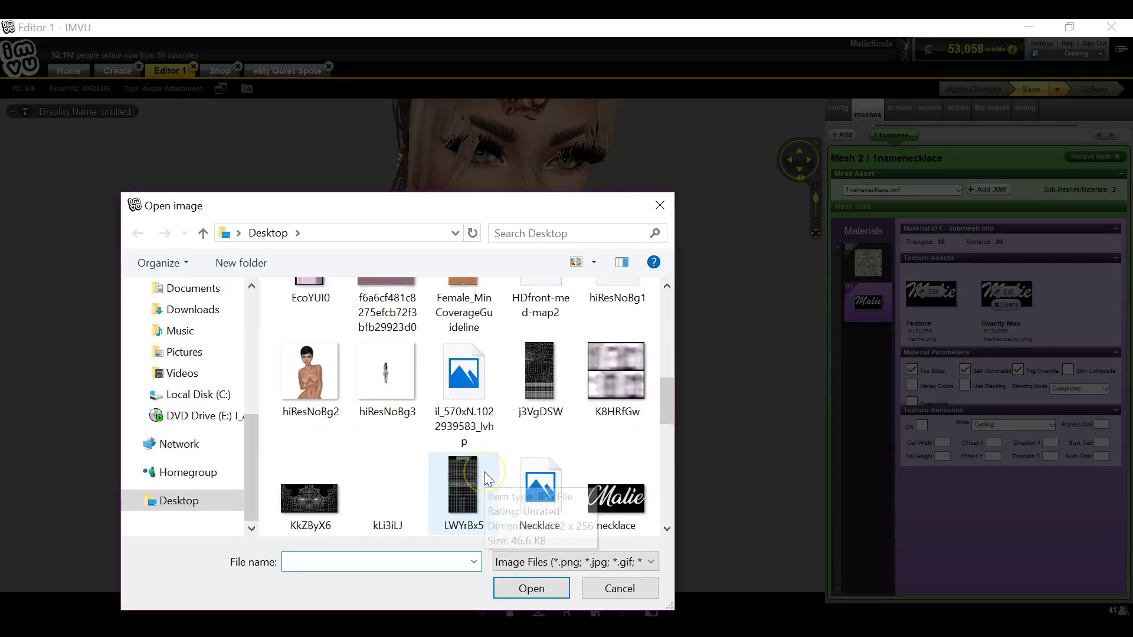
pyautogui.doubleClick(548, 302)
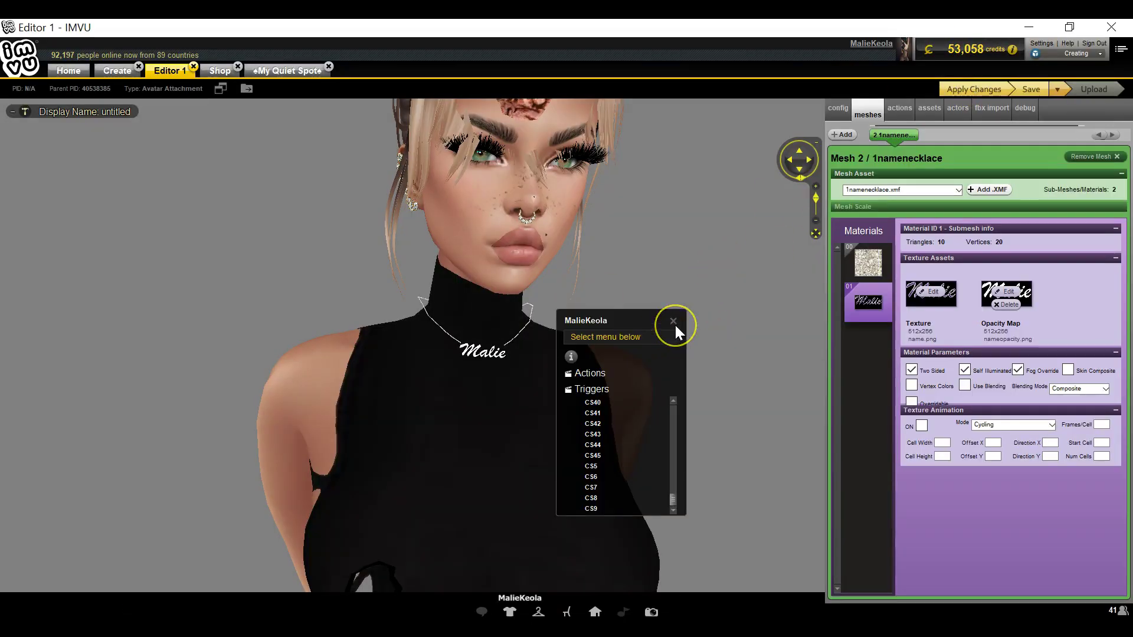
pyautogui.click(673, 321)
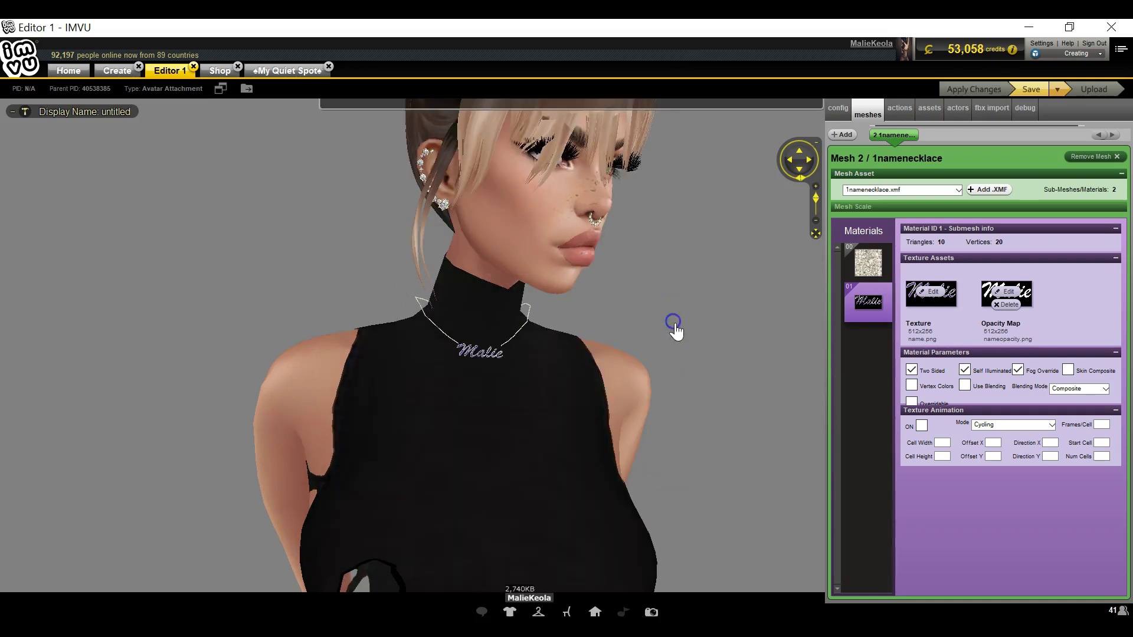
# Examine the textured name necklace on the avatar from several angles and distances.
pyautogui.click(662, 355)
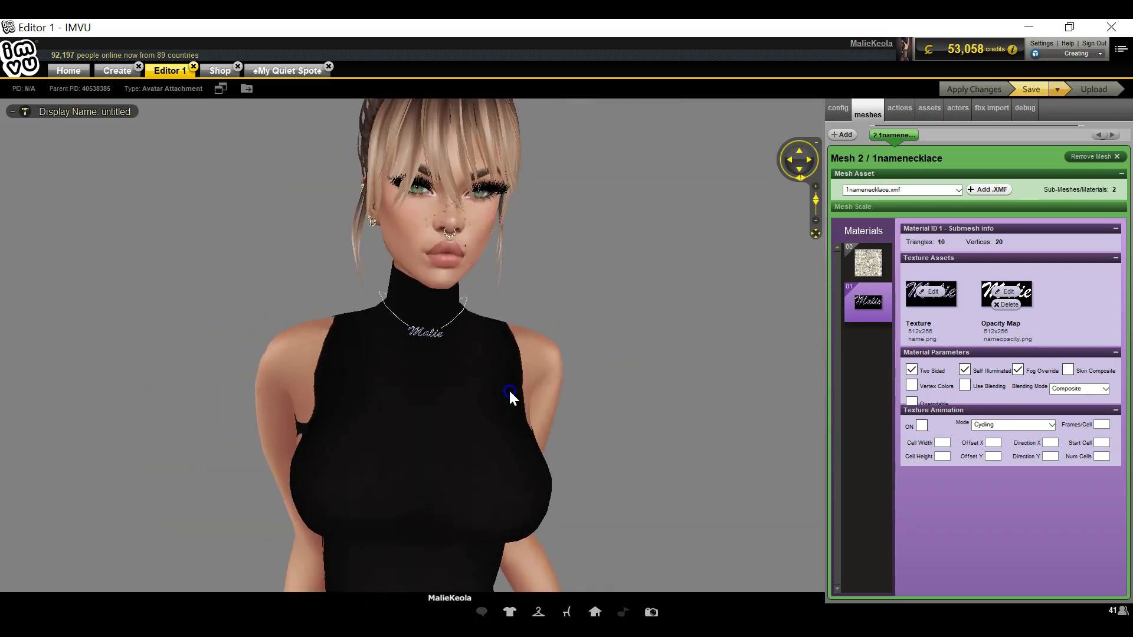
pyautogui.click(522, 389)
pyautogui.click(522, 392)
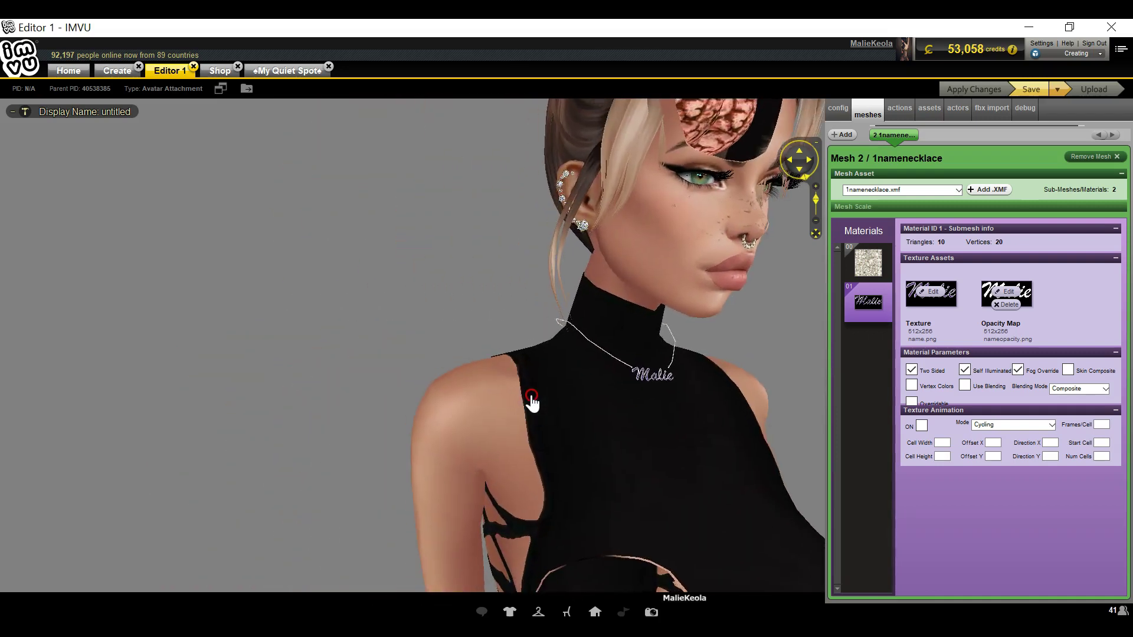
pyautogui.click(539, 403)
pyautogui.click(523, 403)
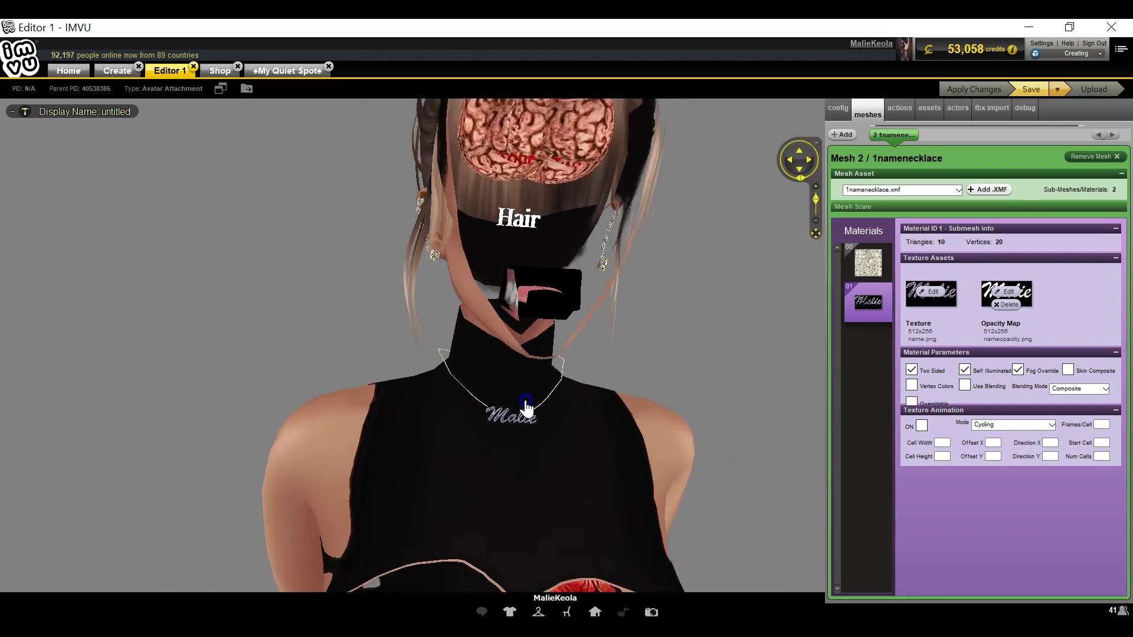
pyautogui.click(419, 424)
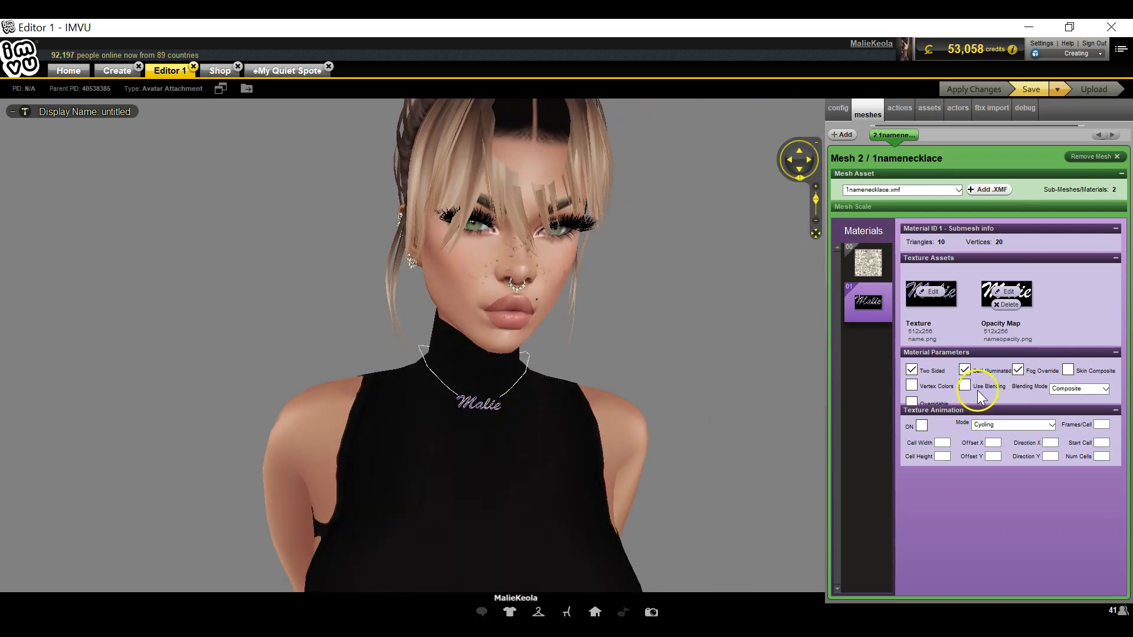
pyautogui.click(677, 502)
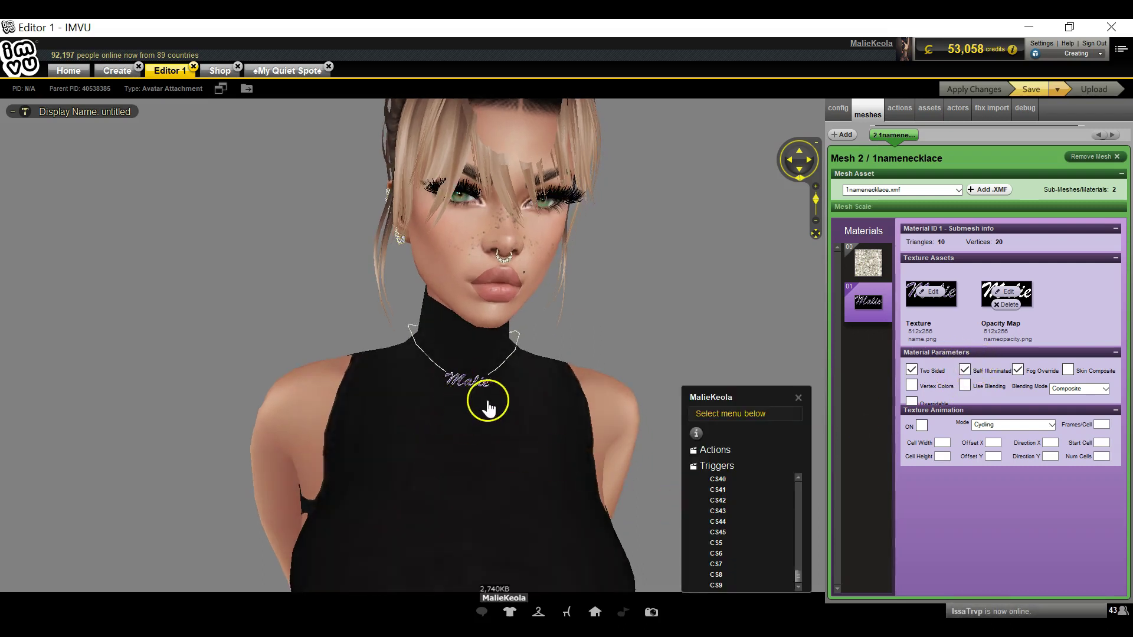
pyautogui.click(798, 397)
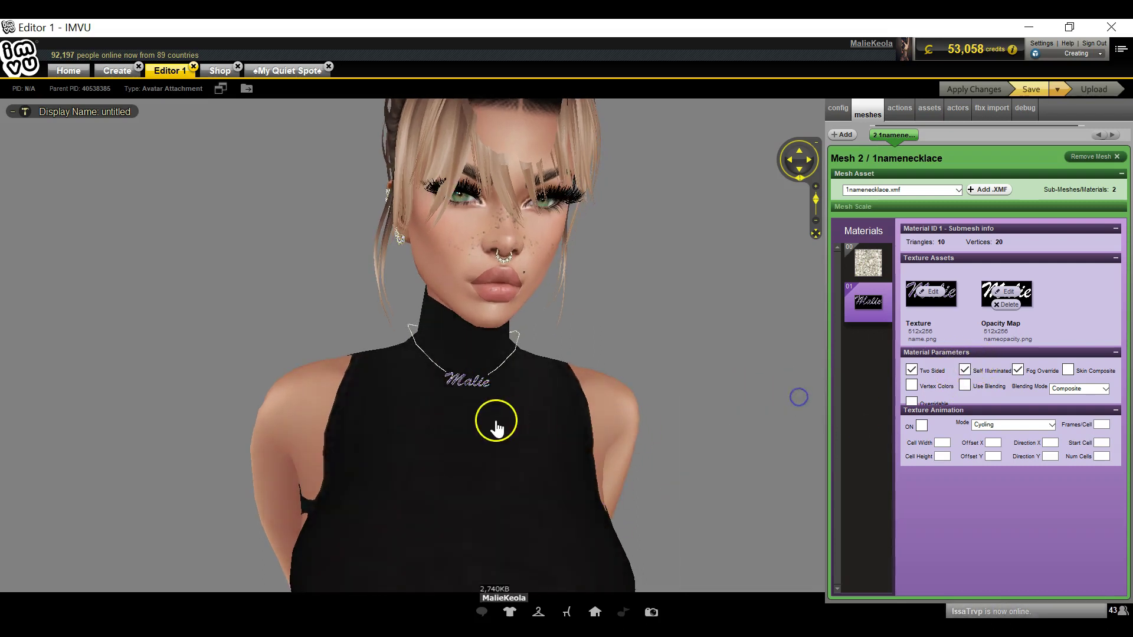
pyautogui.scroll(-5, 704, 420)
pyautogui.scroll(7, 699, 422)
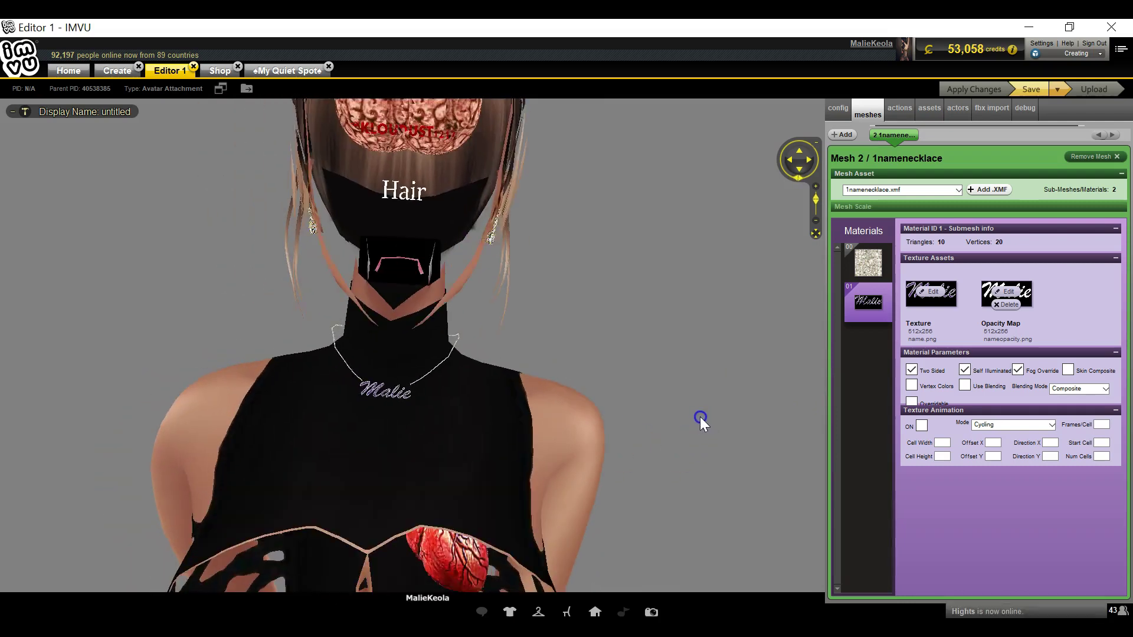
pyautogui.scroll(-4, 701, 418)
pyautogui.click(625, 423)
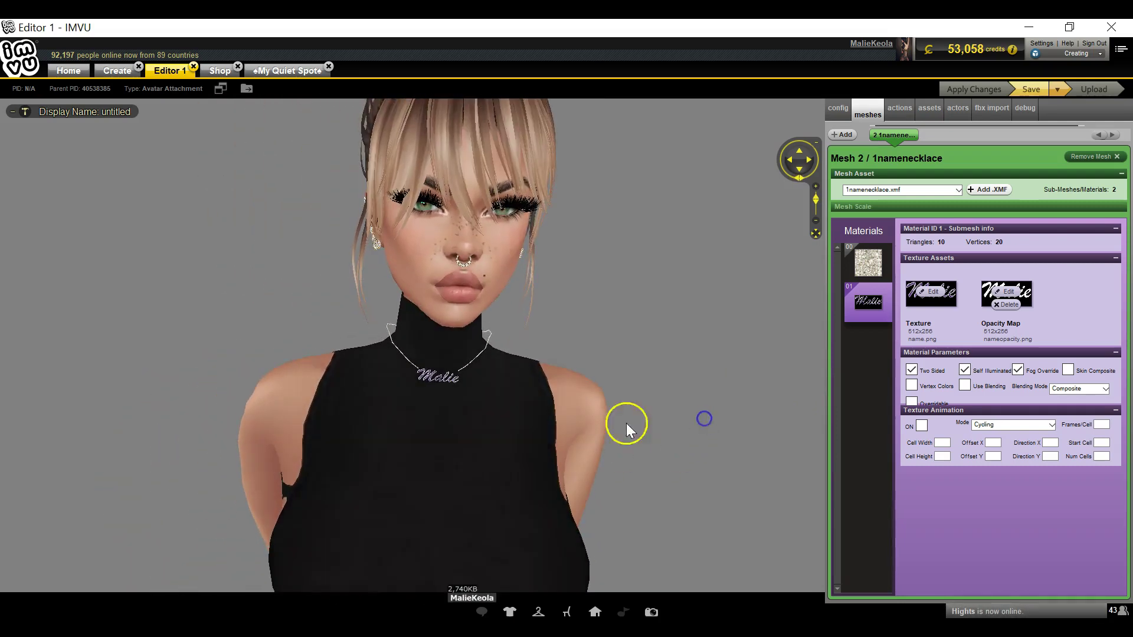
pyautogui.click(943, 443)
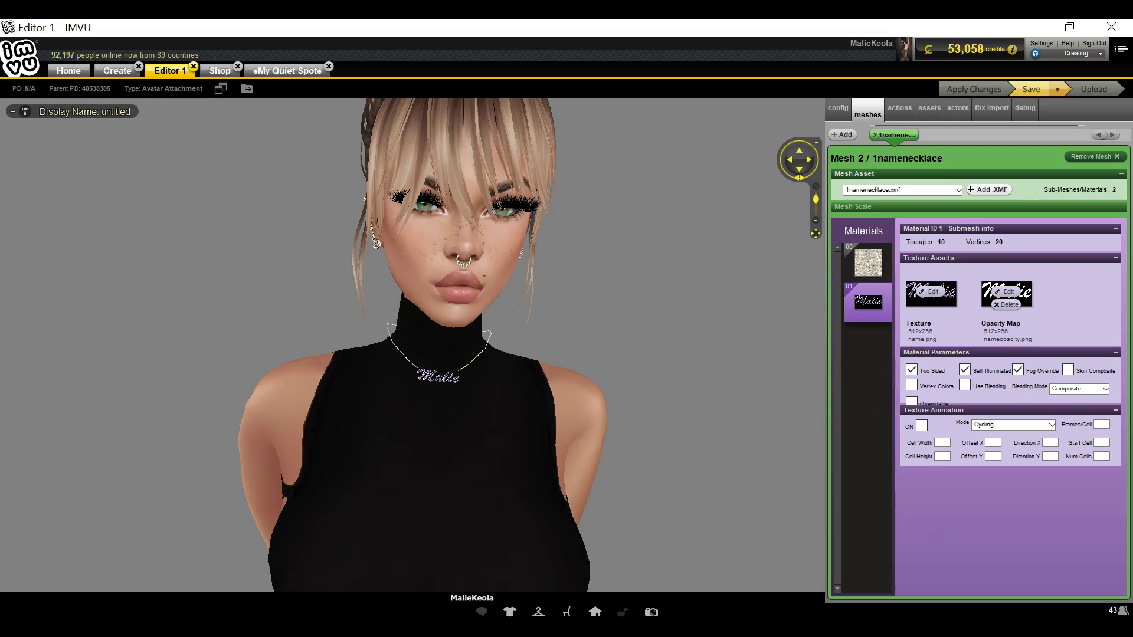
pyautogui.click(331, 628)
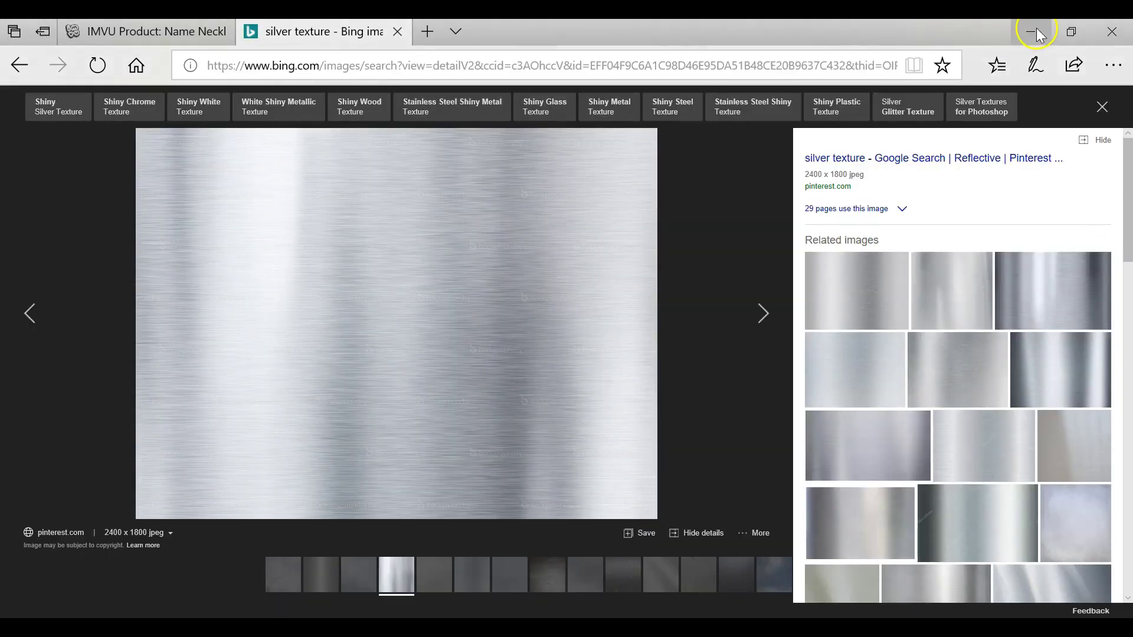
pyautogui.click(1037, 34)
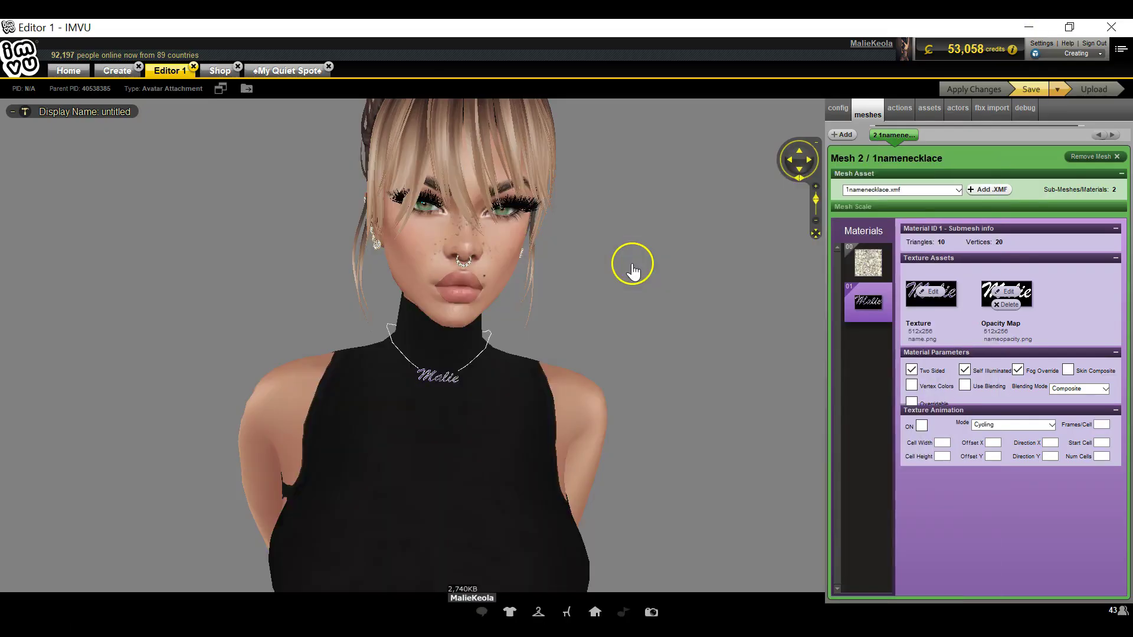